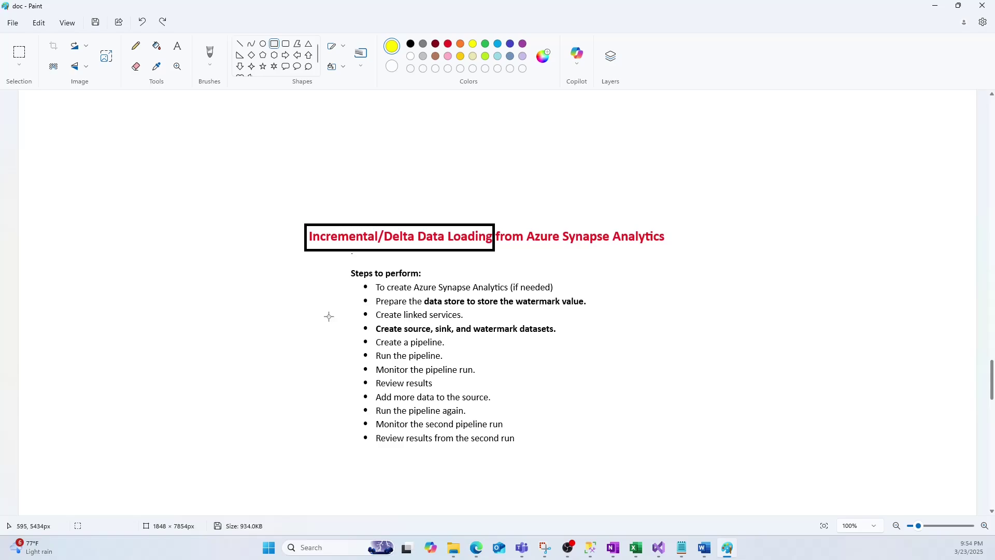
Outline each of the first four listed steps, from creating Synapse Analytics to creating source, sink and watermark datasets, with yellow rectangles
{"action": "left_click_drag", "start_coordinate": [371, 281], "coordinate": [560, 294]}
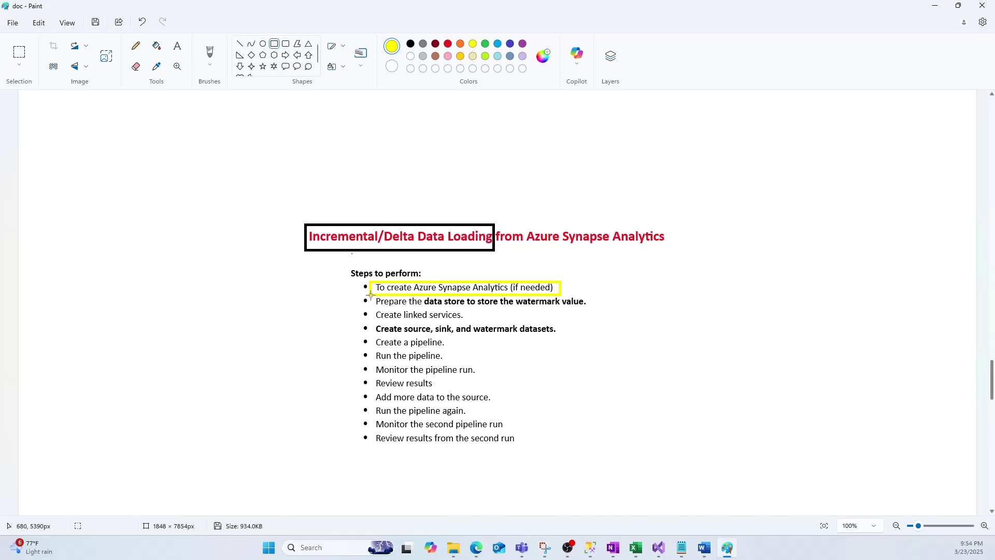
{"action": "left_click_drag", "start_coordinate": [369, 295], "coordinate": [592, 308]}
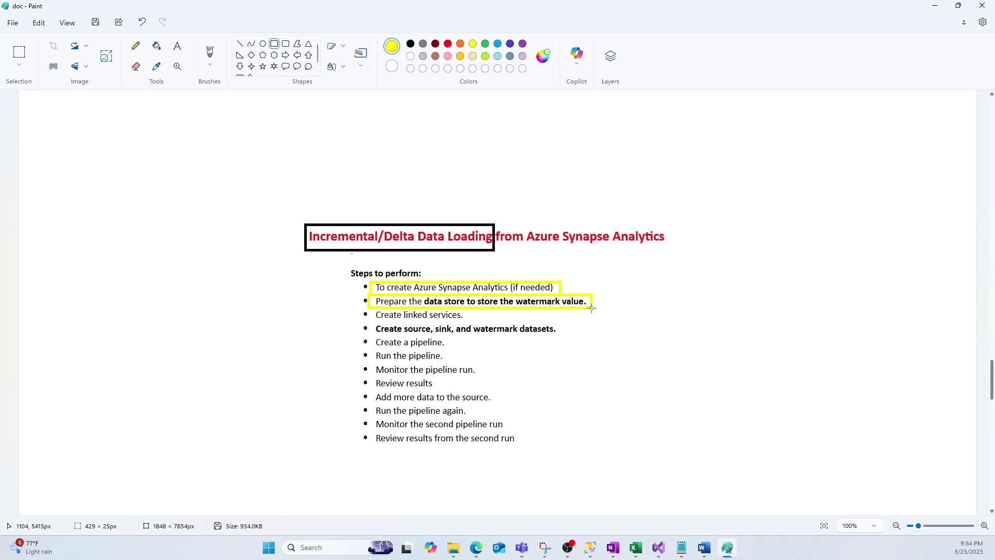
{"action": "left_click", "coordinate": [524, 320]}
{"action": "left_click_drag", "start_coordinate": [369, 306], "coordinate": [480, 322]}
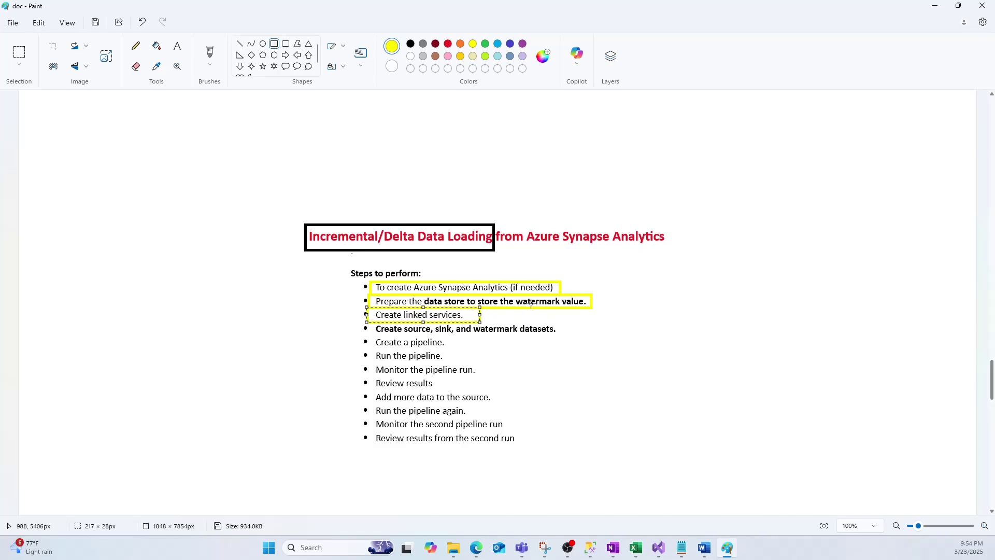
{"action": "left_click", "coordinate": [570, 338]}
{"action": "left_click_drag", "start_coordinate": [367, 323], "coordinate": [562, 338]}
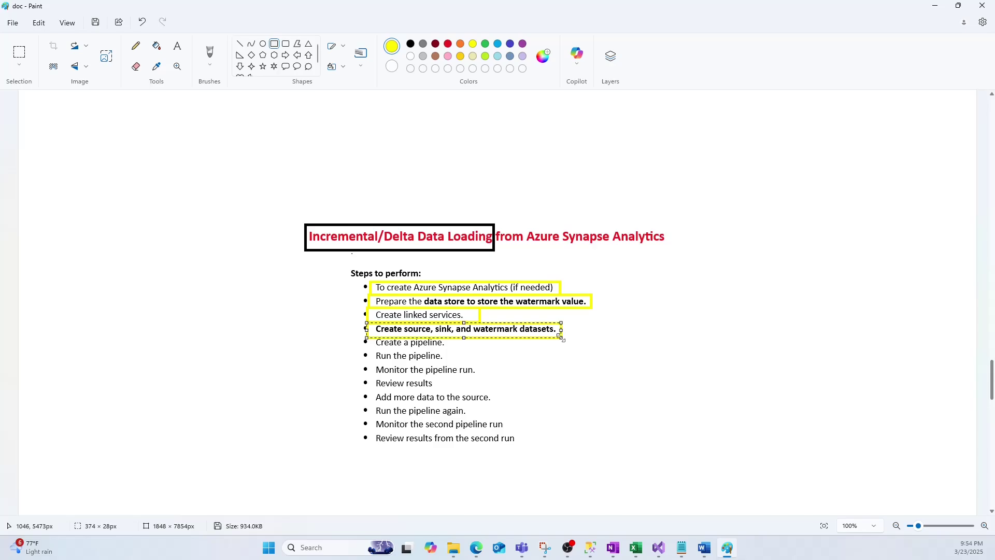
Frame the four steps from "Create a pipeline" to "Review results" and the last four steps with two yellow rectangles
{"action": "left_click", "coordinate": [477, 359]}
{"action": "left_click_drag", "start_coordinate": [352, 338], "coordinate": [468, 350]}
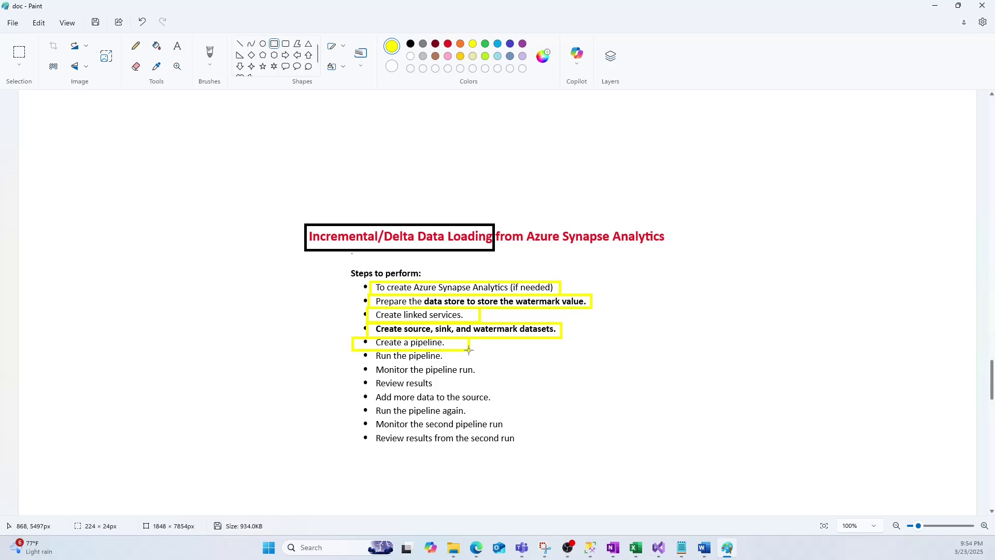
{"action": "left_click_drag", "start_coordinate": [469, 350], "coordinate": [482, 390]}
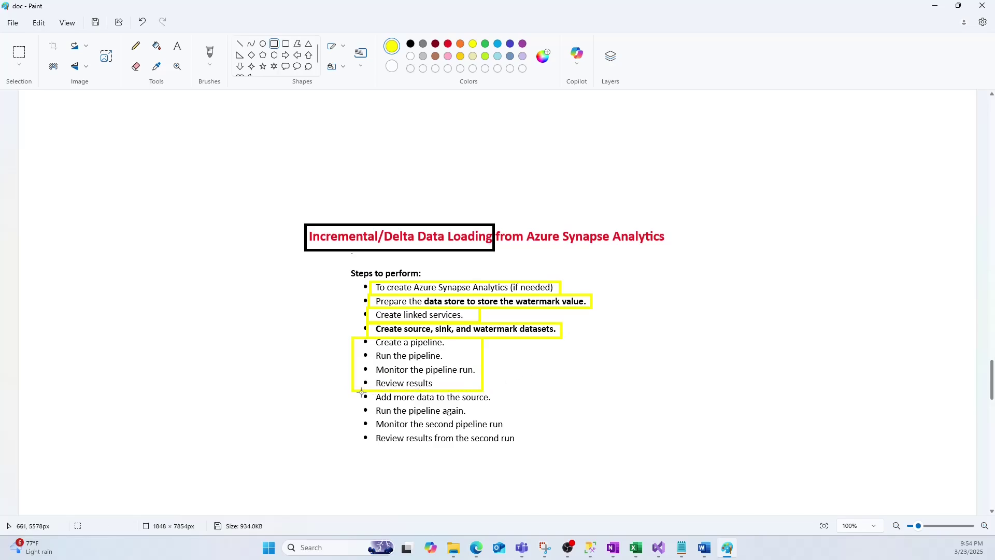
{"action": "left_click_drag", "start_coordinate": [361, 392], "coordinate": [521, 450]}
{"action": "left_click", "coordinate": [549, 430]}
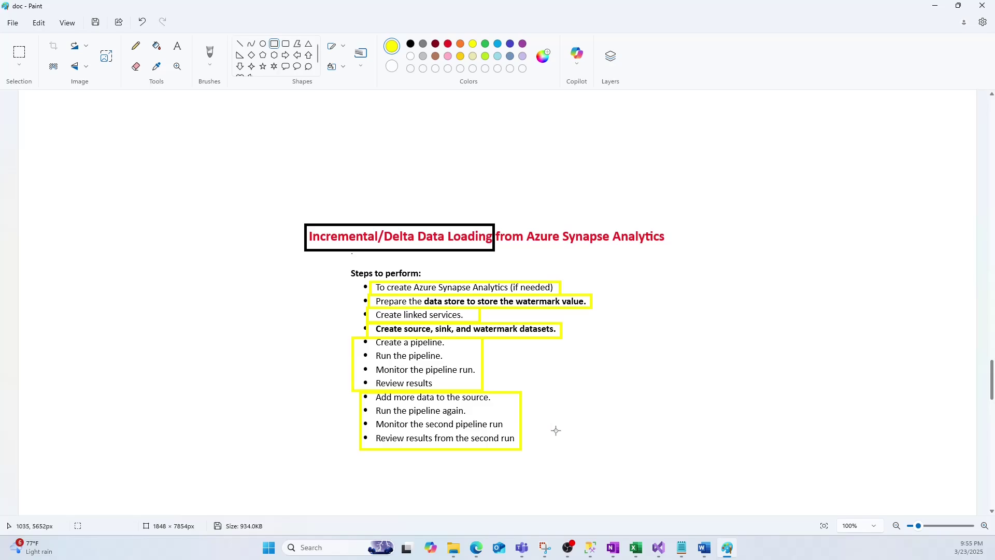
Outline the Old Watermark, New WaterMark, Incremental Copy Activity and Update watermark via StoreProc diagram boxes with yellow rectangles
{"action": "scroll", "coordinate": [555, 429], "scroll_direction": "down", "scroll_amount": 1}
{"action": "scroll", "coordinate": [555, 430], "scroll_direction": "down", "scroll_amount": 6}
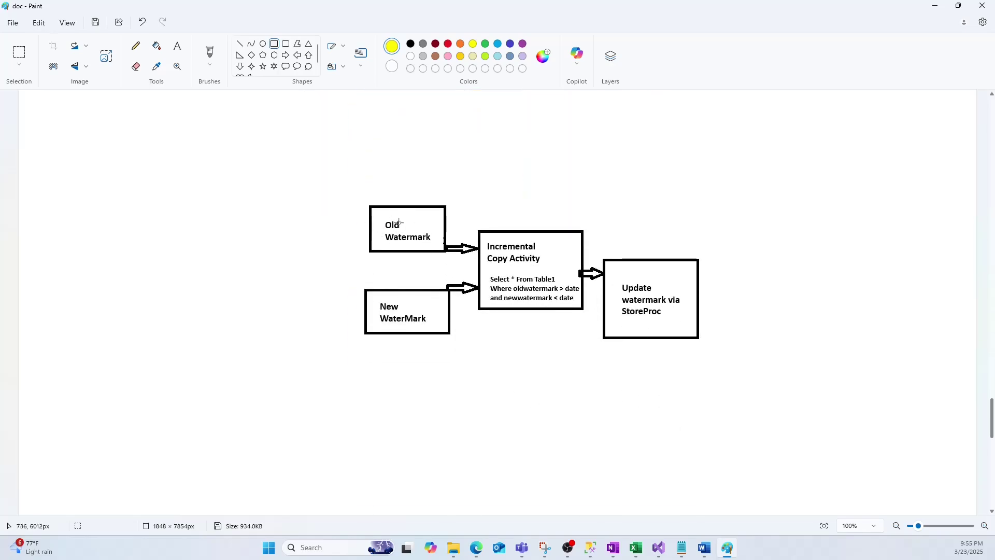
{"action": "left_click_drag", "start_coordinate": [369, 205], "coordinate": [447, 252]}
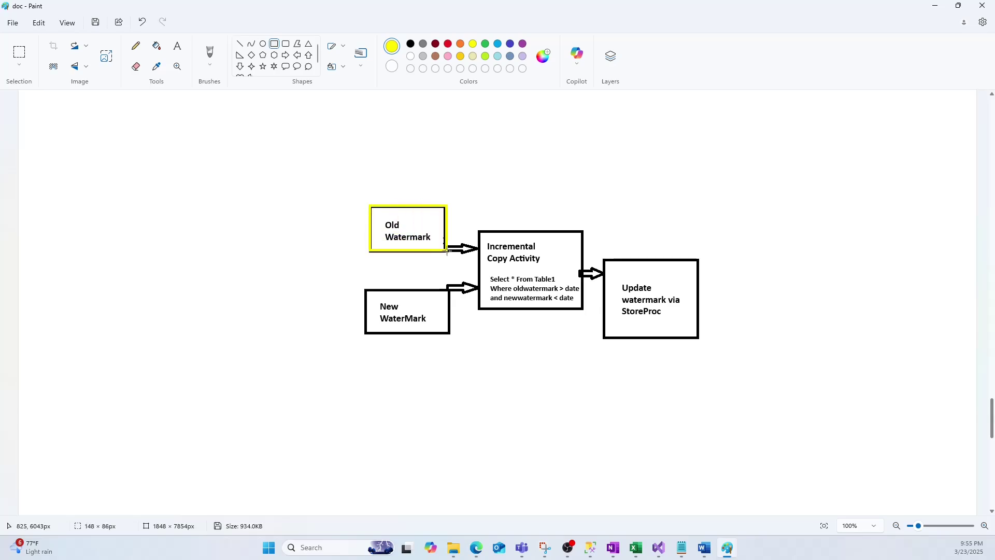
{"action": "left_click_drag", "start_coordinate": [365, 289], "coordinate": [449, 332]}
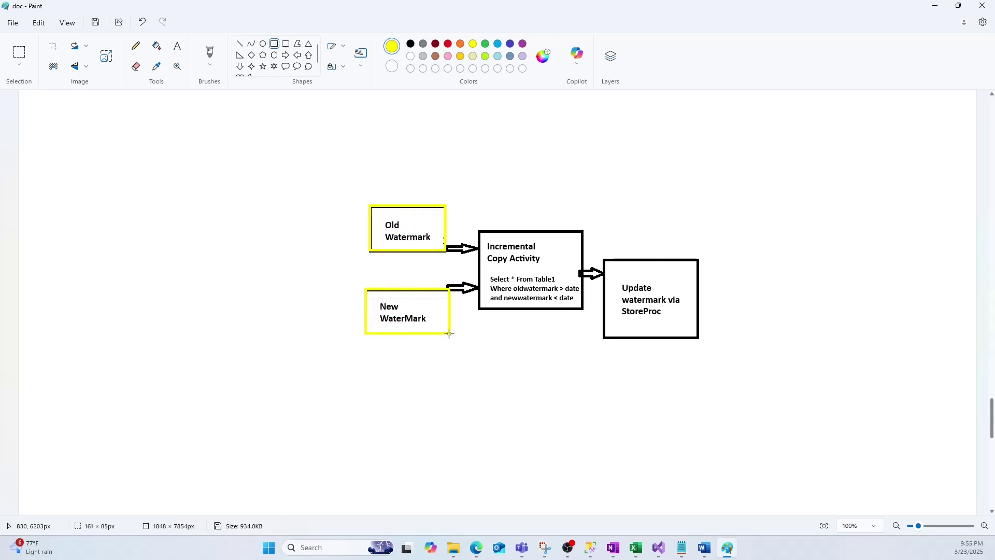
{"action": "left_click_drag", "start_coordinate": [477, 229], "coordinate": [584, 310]}
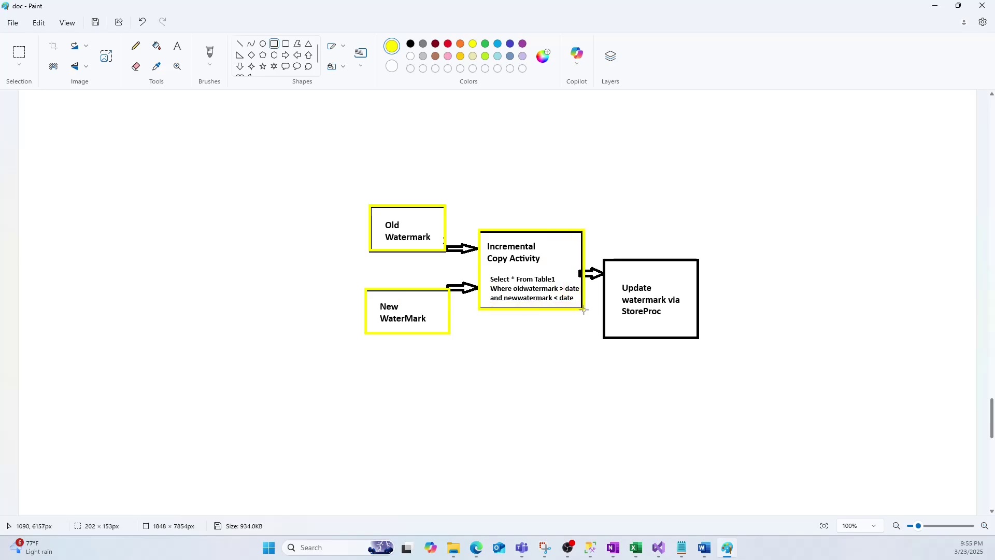
{"action": "left_click_drag", "start_coordinate": [604, 262], "coordinate": [696, 341]}
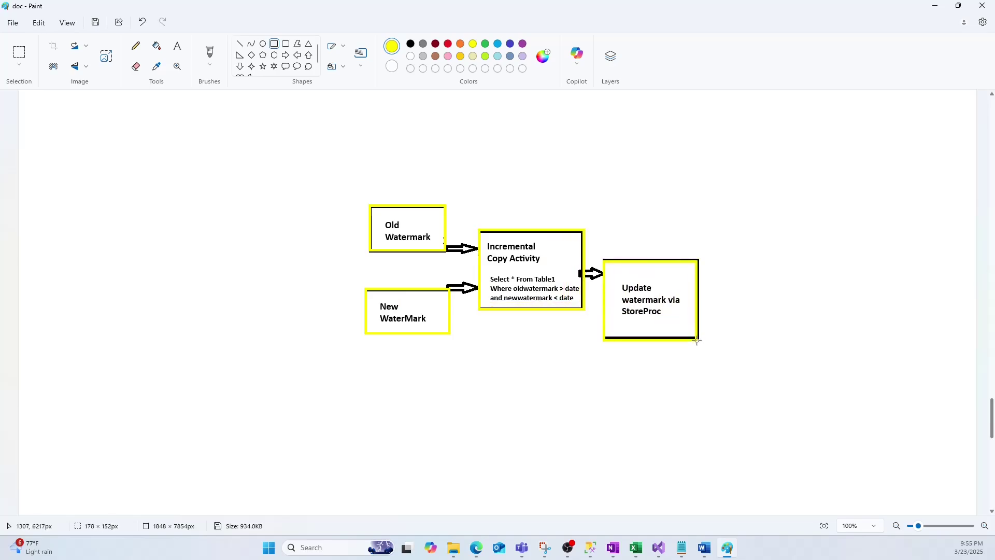
Undo the four yellow outlines on the watermark flow diagram
{"action": "key", "text": "ctrl+z"}
{"action": "key", "text": "ctrl+z"}
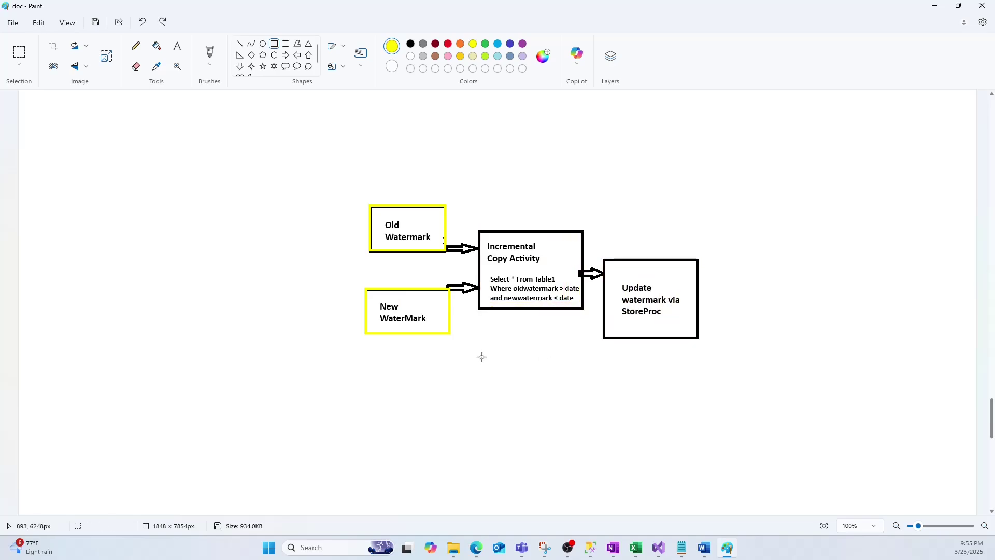
{"action": "key", "text": "ctrl+z"}
{"action": "key", "text": "ctrl+z"}
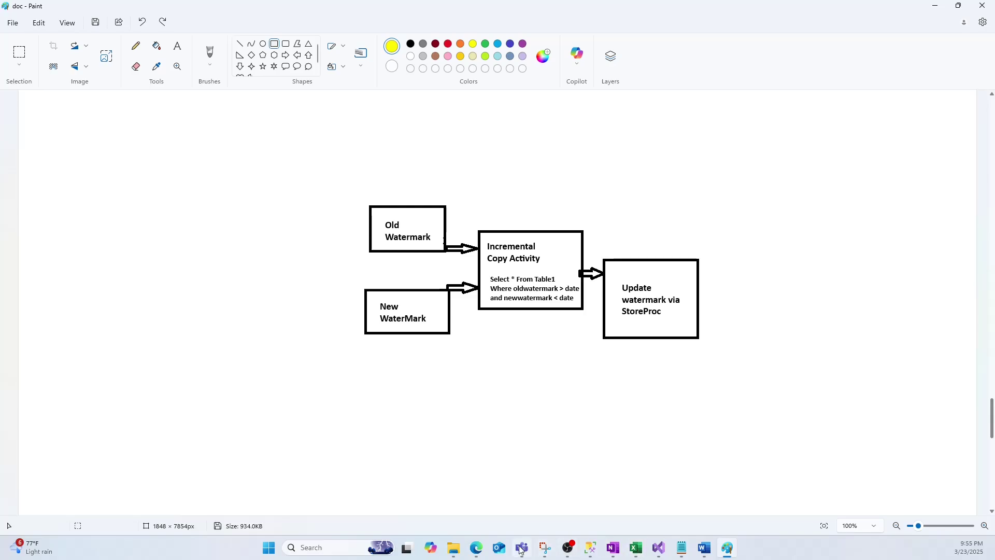
Switch to the Azure portal in Edge and open the files container of the datalaketem52z4 storage account
{"action": "mouse_move", "coordinate": [476, 547]}
{"action": "left_click", "coordinate": [600, 505]}
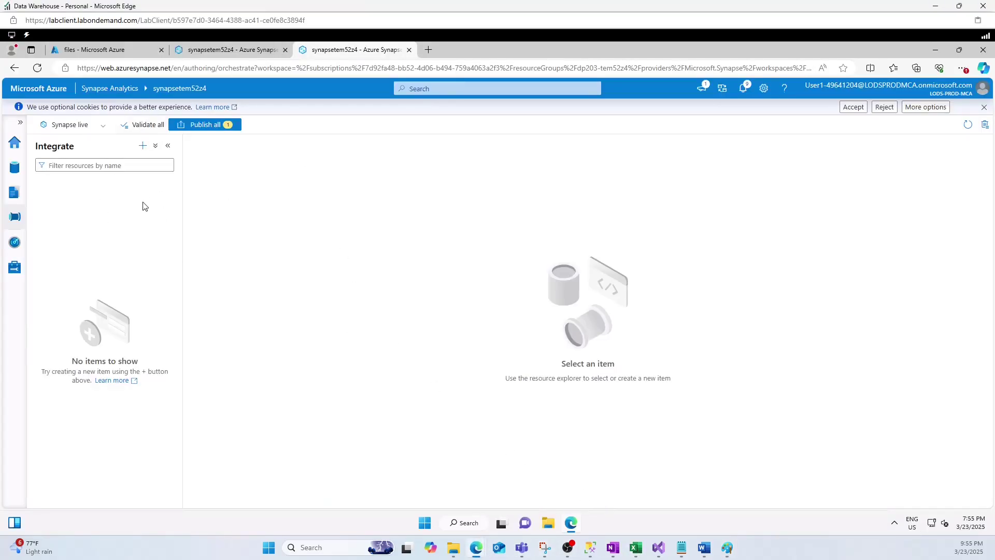
{"action": "left_click", "coordinate": [93, 50]}
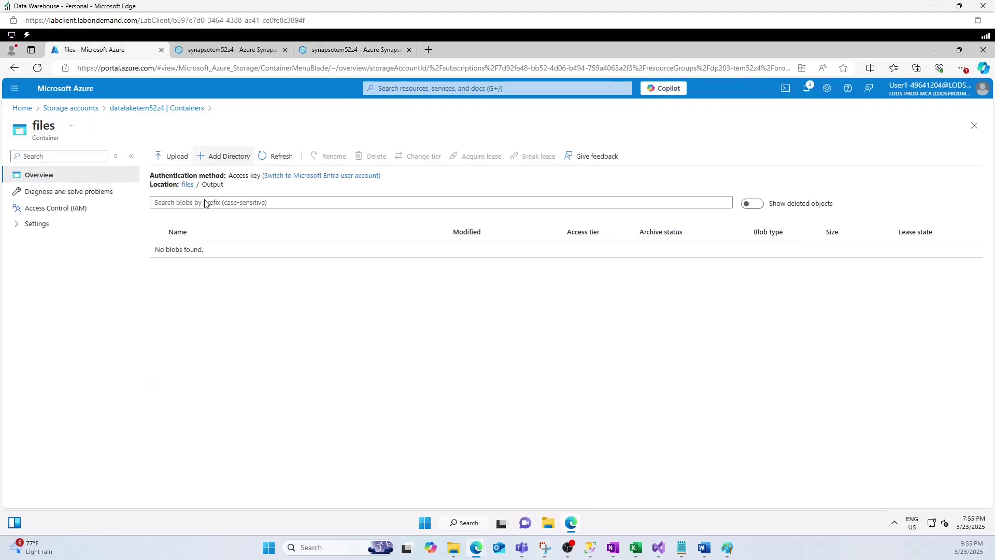
{"action": "left_click", "coordinate": [66, 108]}
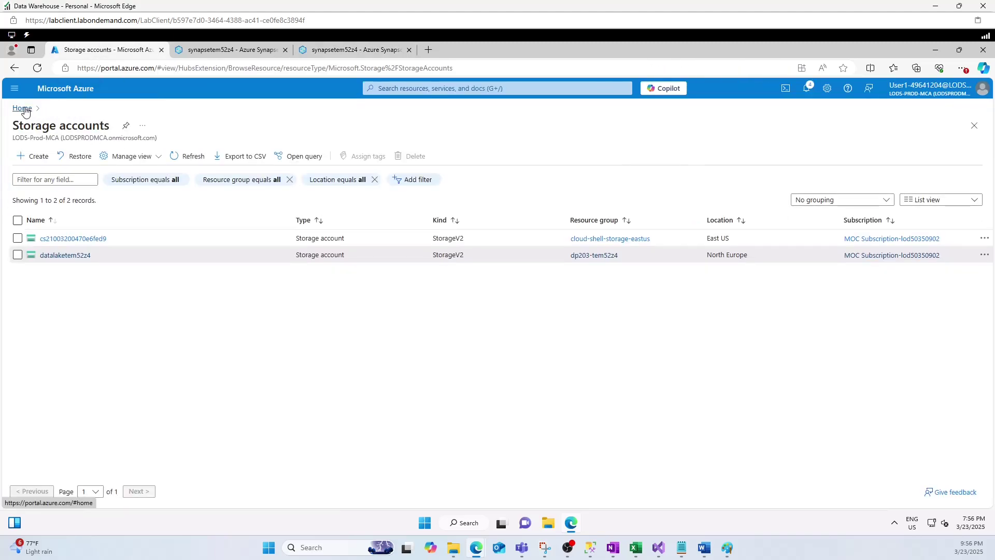
{"action": "left_click", "coordinate": [68, 257]}
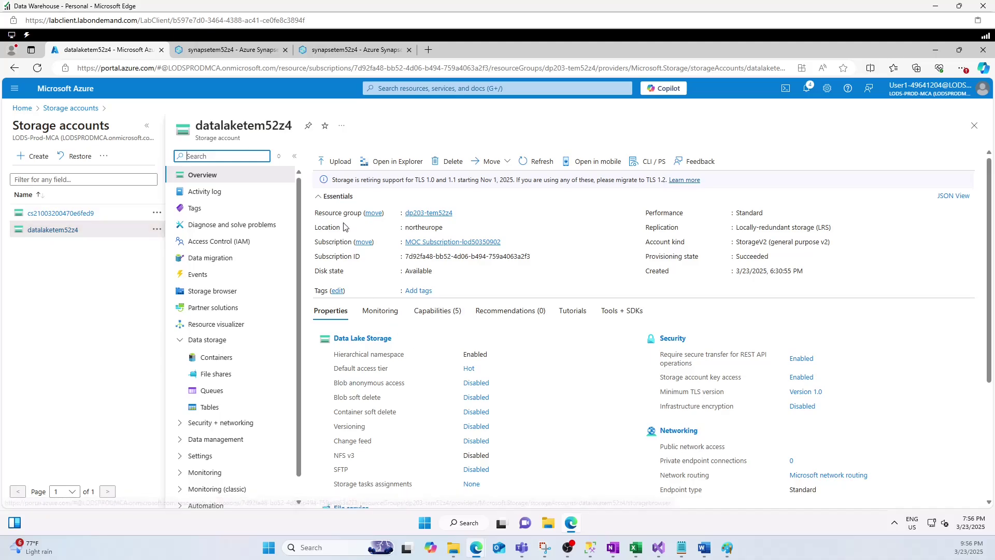
{"action": "left_click", "coordinate": [216, 358]}
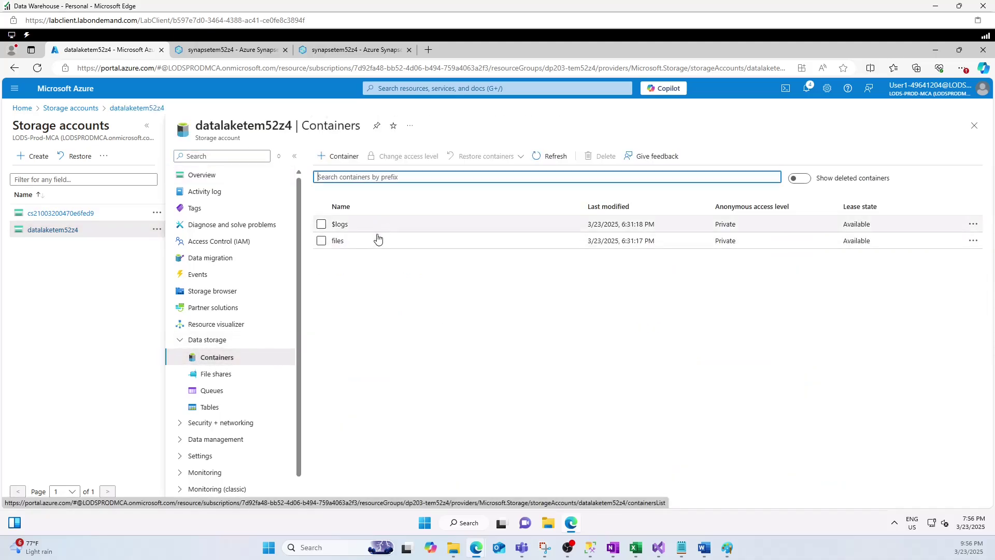
{"action": "left_click", "coordinate": [337, 241]}
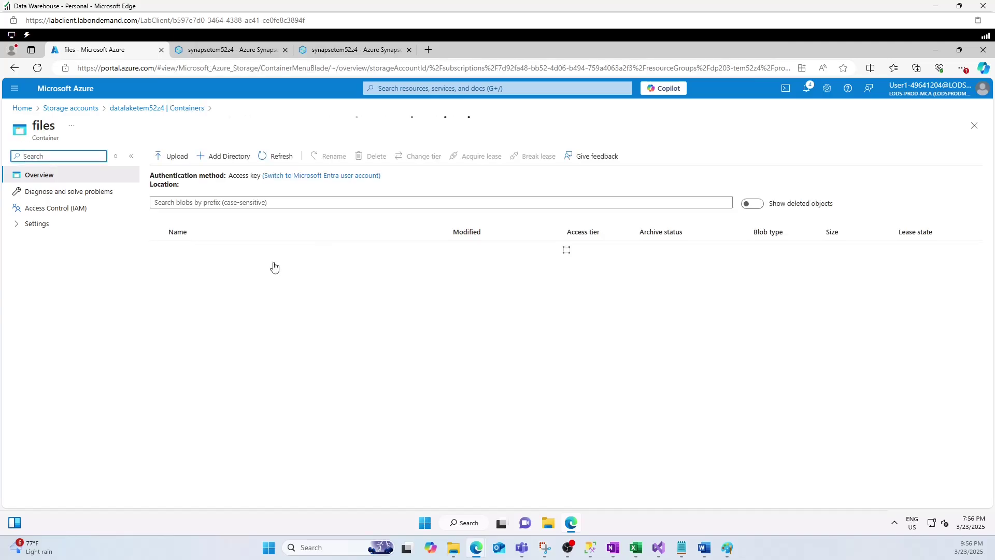
Check the contents of the input and Output folders and return to the root of the files container
{"action": "left_click", "coordinate": [191, 253]}
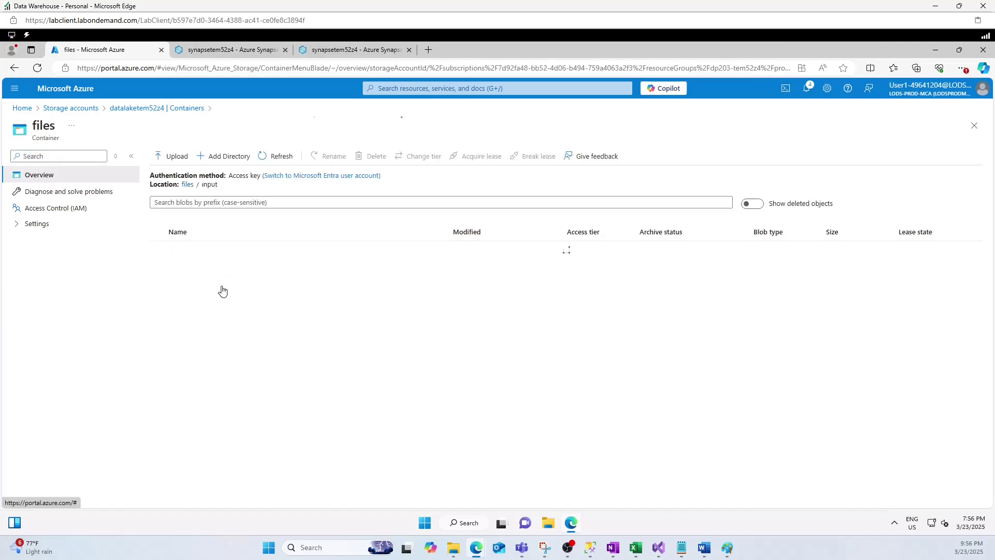
{"action": "left_click", "coordinate": [201, 257]}
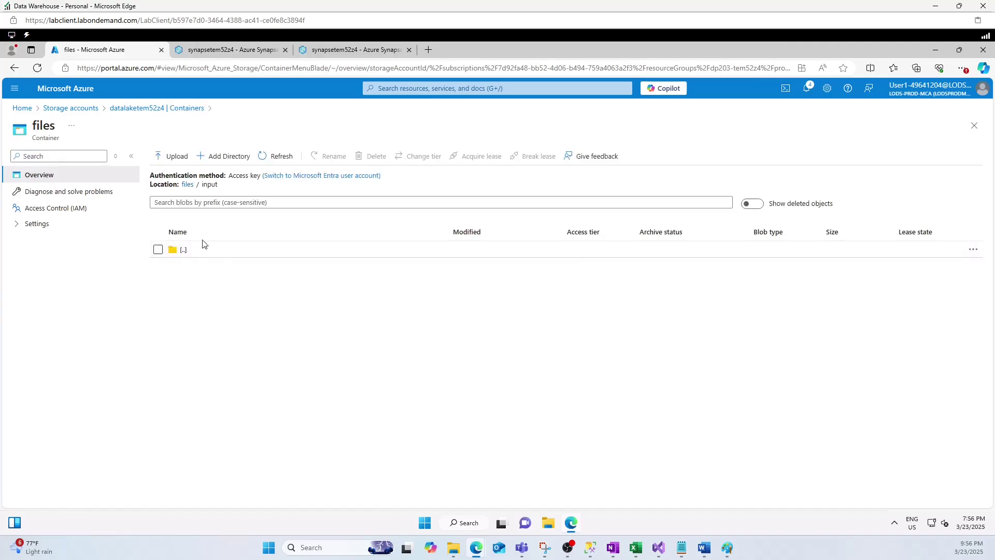
{"action": "left_click", "coordinate": [187, 184]}
{"action": "left_click", "coordinate": [193, 267]}
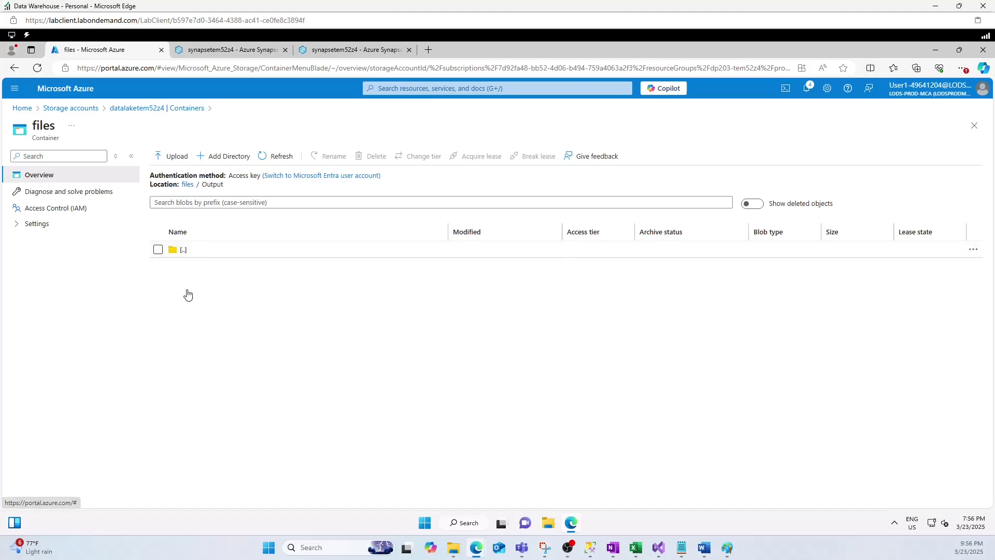
{"action": "left_click", "coordinate": [187, 184]}
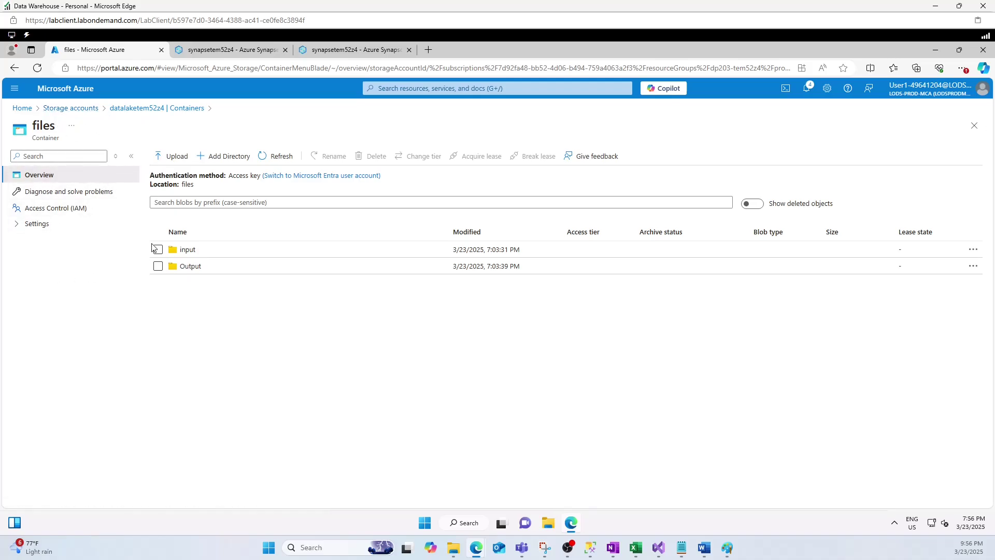
In Synapse SQL script 2, write and run a CREATE TABLE statement for data_source_table with PersonID int, Name varchar(255) and LastModifytime datetime
{"action": "left_click", "coordinate": [230, 50]}
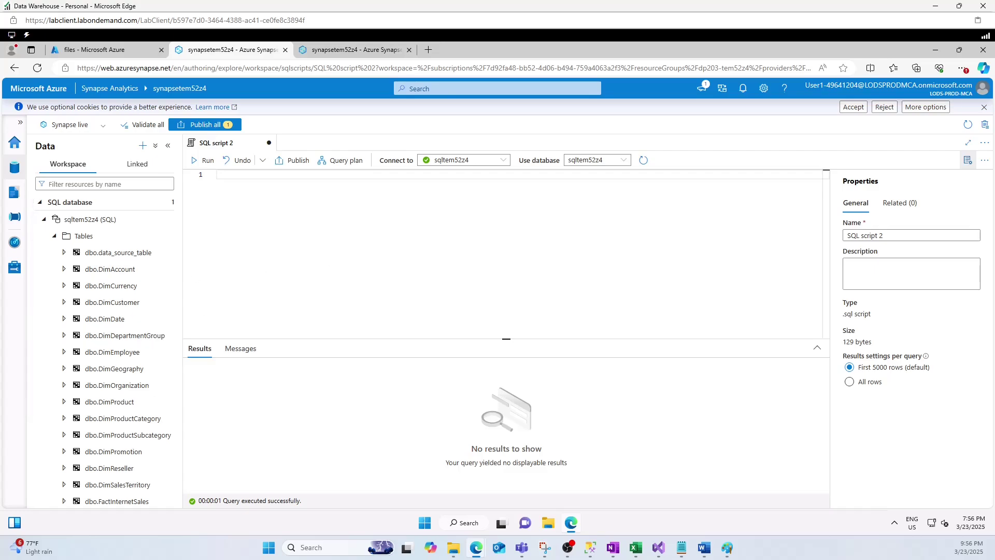
{"action": "key", "text": "super+d"}
{"action": "key", "text": "super+d"}
{"action": "key", "text": "Return"}
{"action": "key", "text": "Return"}
{"action": "type", "text": "CREATE TABLE data_source_table (     PersonID int,     Name varchar(255),     LastModifytime datetime );"}
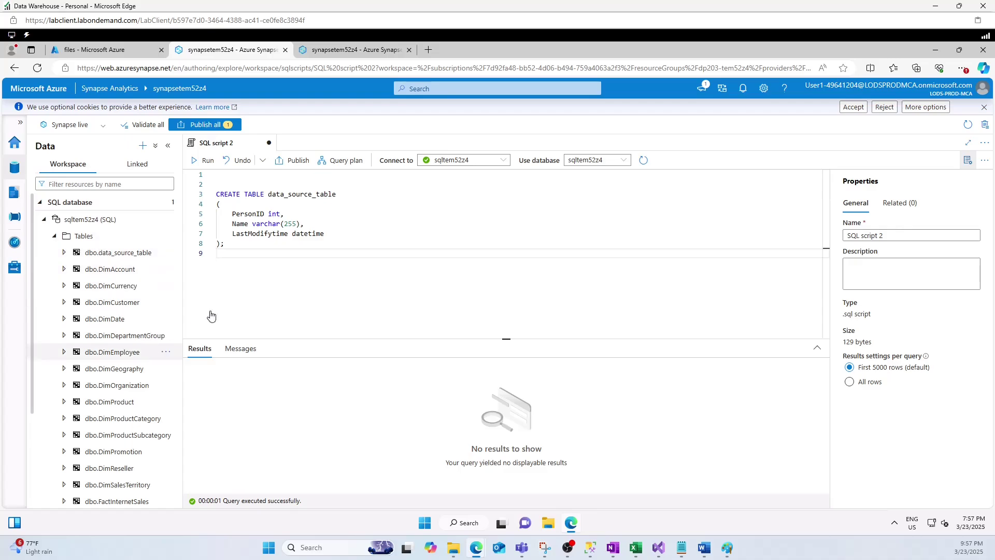
{"action": "left_click_drag", "start_coordinate": [227, 244], "coordinate": [218, 184]}
{"action": "left_click", "coordinate": [208, 160]}
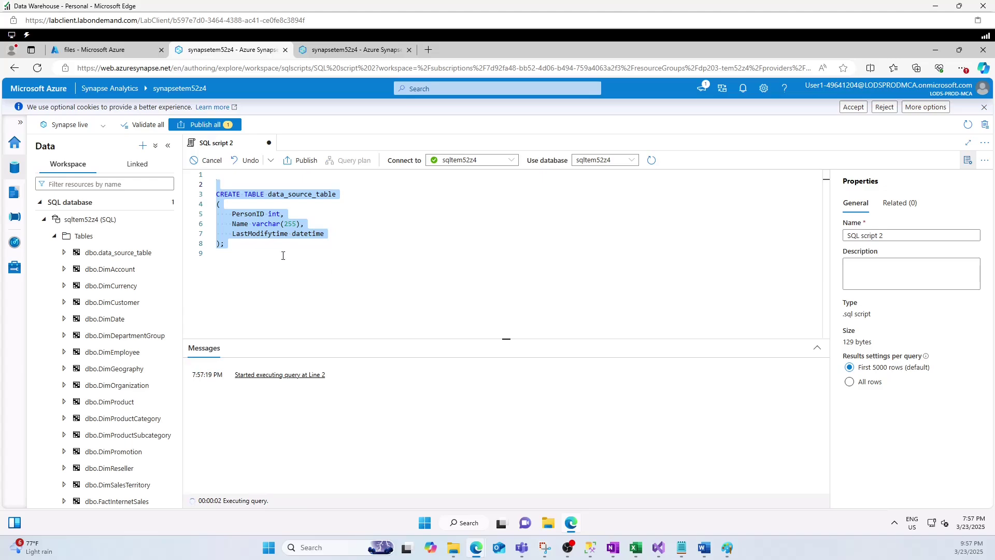
Review the PersonID, Name and LastModifytime column definitions in the CREATE TABLE statement
{"action": "double_click", "coordinate": [249, 215]}
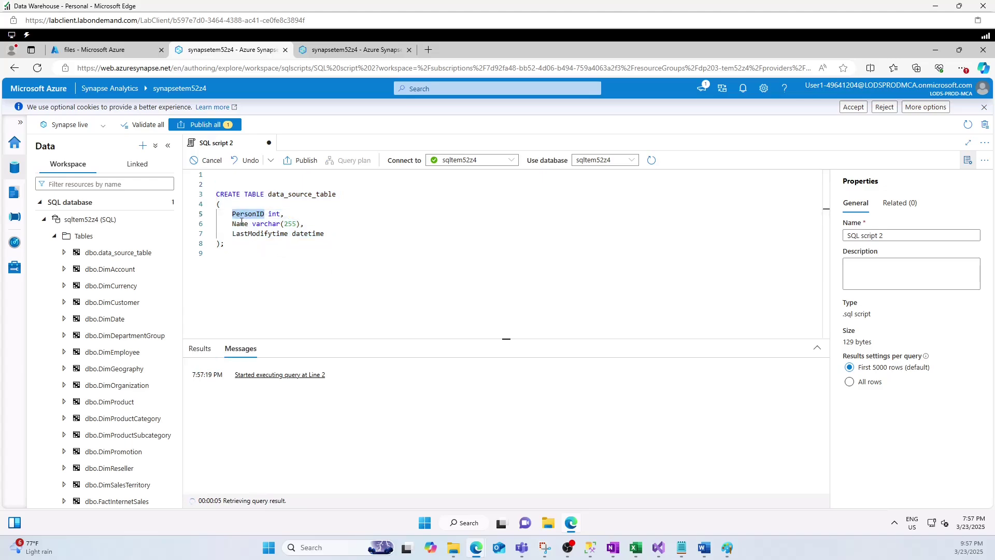
{"action": "double_click", "coordinate": [240, 223]}
{"action": "double_click", "coordinate": [259, 234]}
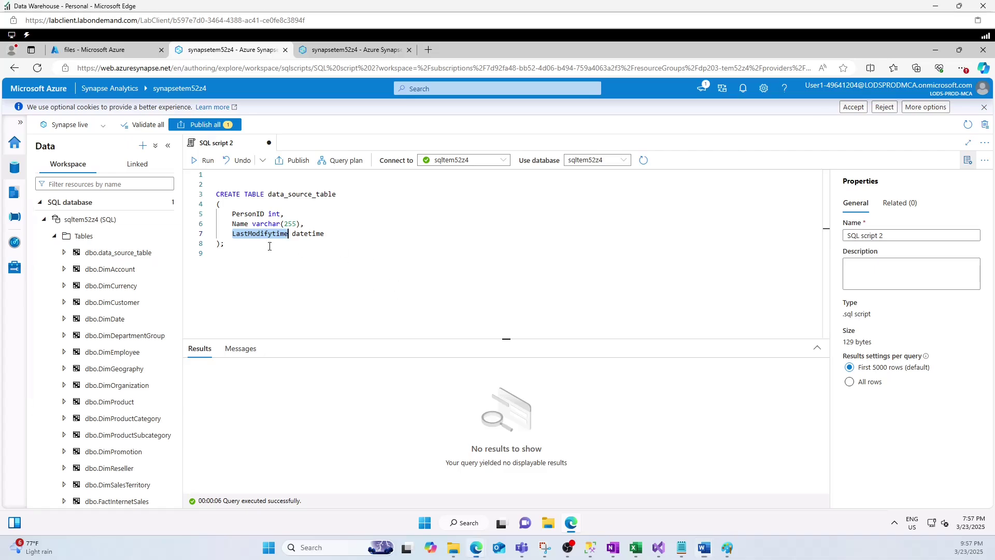
Replace the CREATE TABLE statement with five INSERTs into data_source_table for PersonID 1 to 5, names aaaa to eeee, dated 9/1/2017 to 9/5/2017
{"action": "left_click_drag", "start_coordinate": [250, 247], "coordinate": [207, 196]}
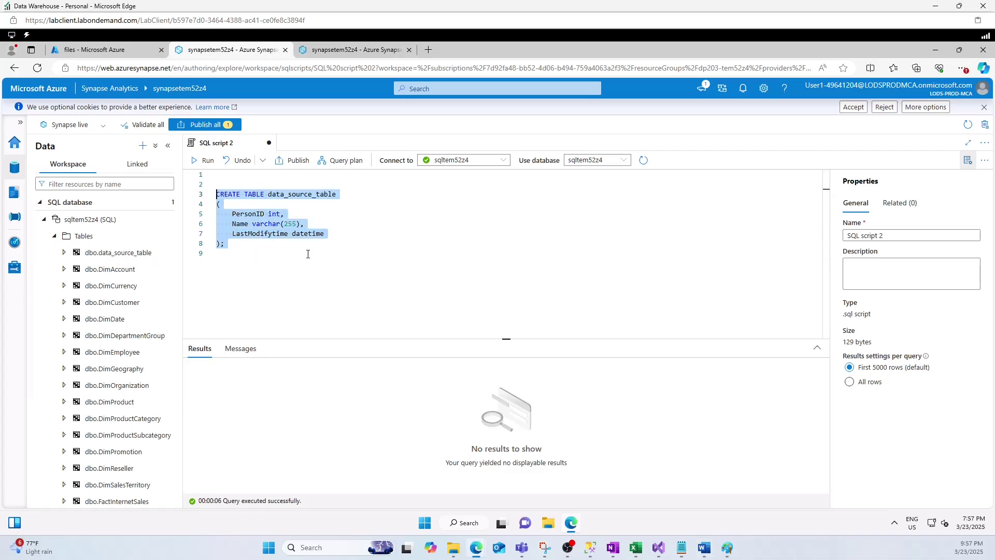
{"action": "key", "text": "ctrl+v"}
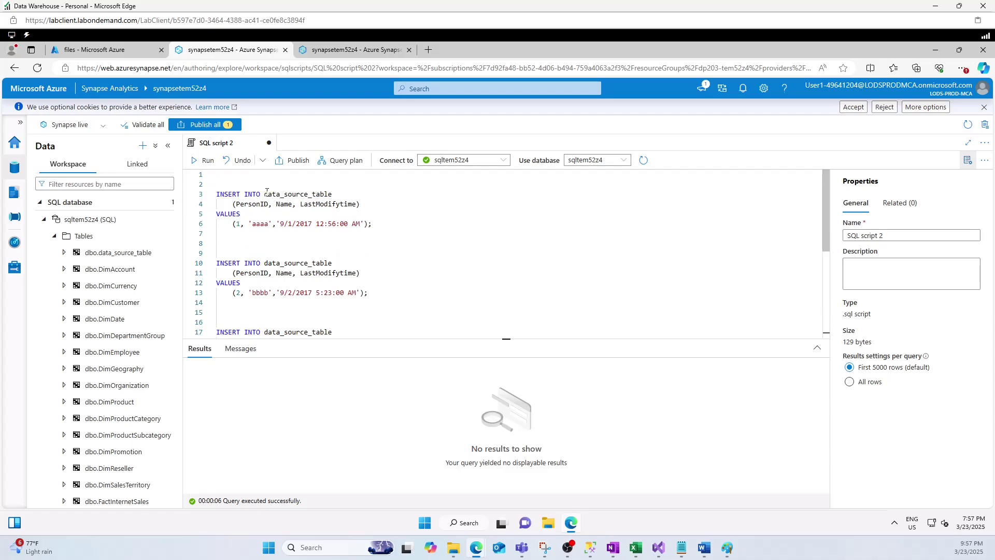
{"action": "left_click_drag", "start_coordinate": [267, 193], "coordinate": [344, 195]}
{"action": "left_click", "coordinate": [308, 217]}
{"action": "double_click", "coordinate": [251, 204]}
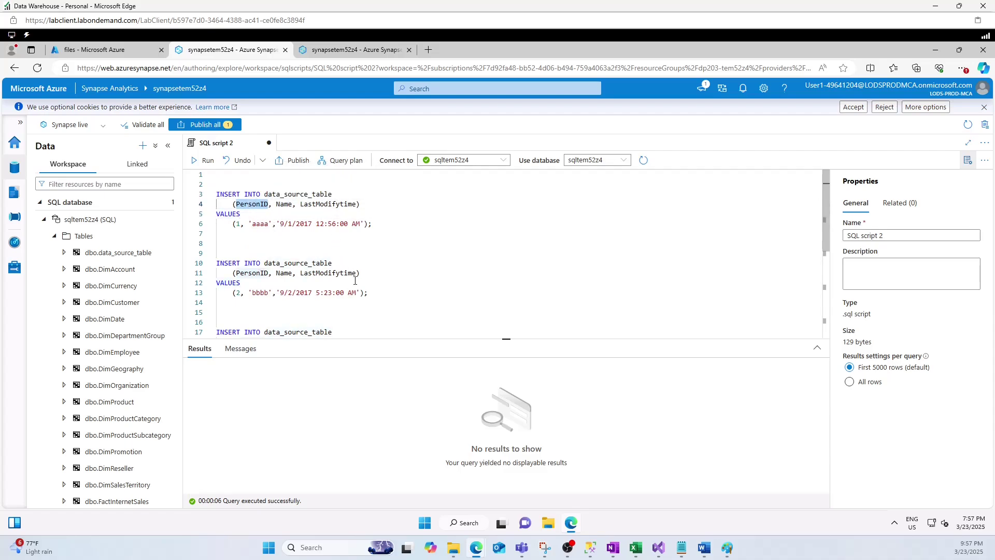
Try to run the INSERT script for data_source_table and clear the PersonID text selection
{"action": "scroll", "coordinate": [355, 281], "scroll_direction": "down", "scroll_amount": 6}
{"action": "left_click", "coordinate": [203, 161]}
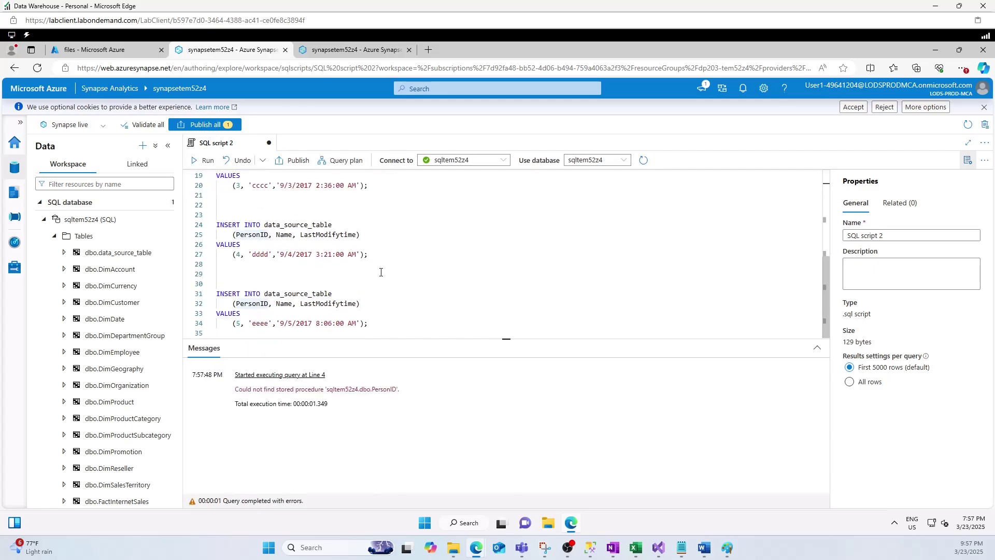
{"action": "left_click", "coordinate": [397, 265]}
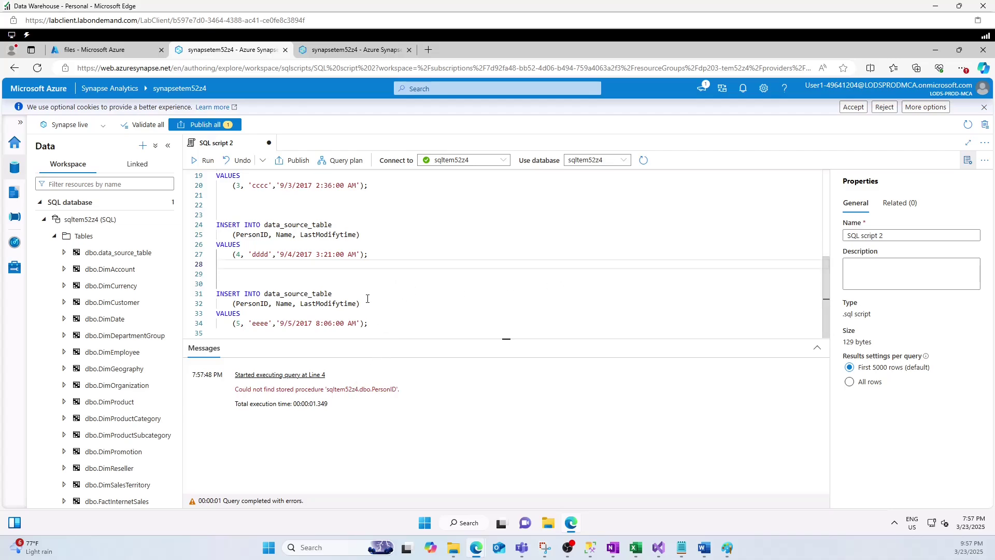
{"action": "scroll", "coordinate": [357, 265], "scroll_direction": "up", "scroll_amount": 6}
{"action": "left_click", "coordinate": [255, 243]}
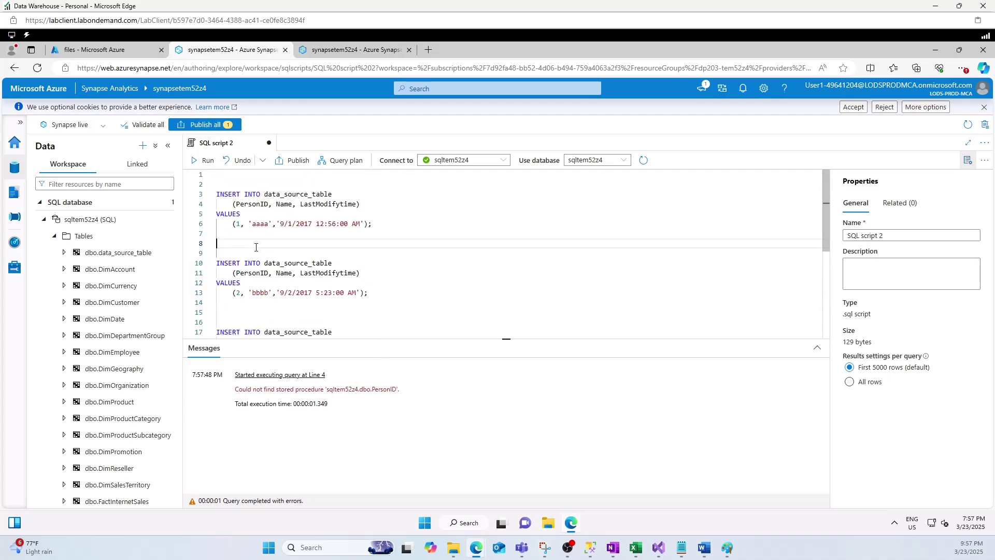
Run the full script of INSERT statements for data_source_table
{"action": "left_click", "coordinate": [205, 160]}
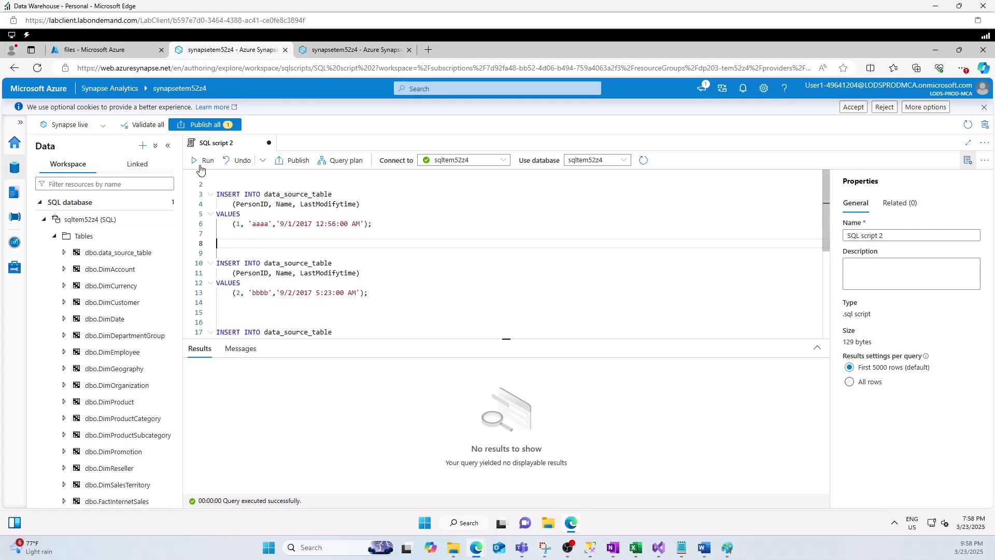
{"action": "key", "text": "shift+Return"}
Query all rows of data_source_table with a SELECT statement above the INSERTs and examine the returned records
{"action": "left_click_drag", "start_coordinate": [333, 194], "coordinate": [264, 194]}
{"action": "key", "text": "ctrl+c"}
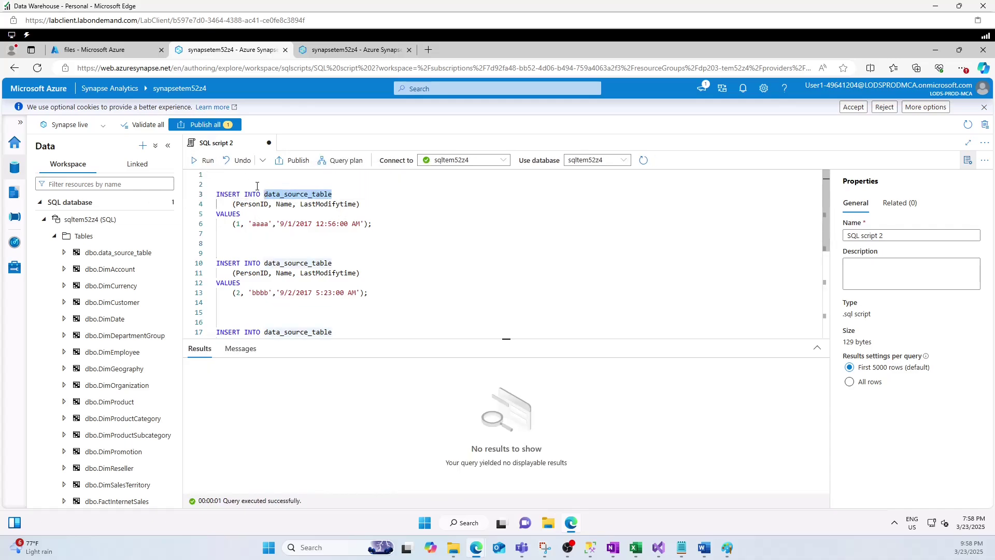
{"action": "left_click", "coordinate": [237, 177]}
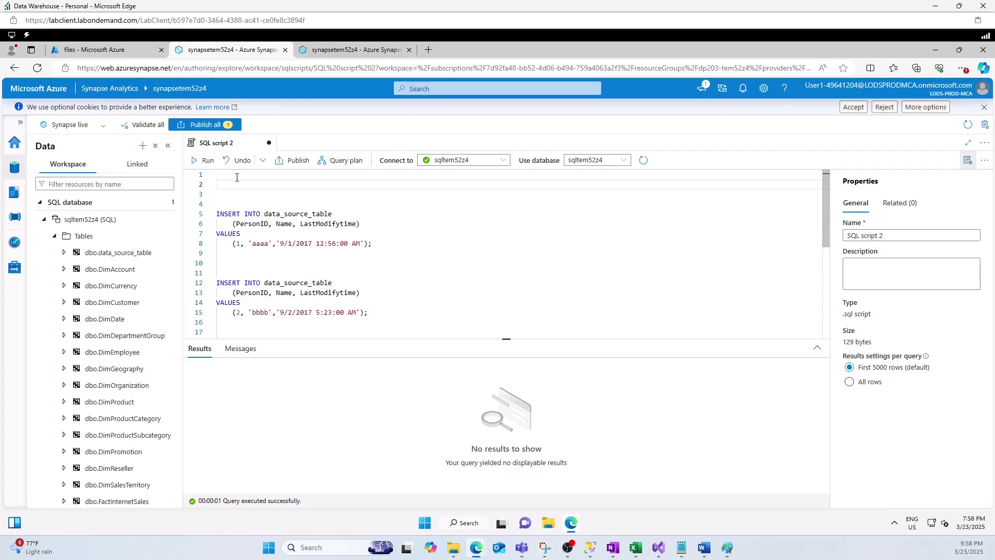
{"action": "type", "text": "Select * from"}
{"action": "key", "text": "ctrl+v"}
{"action": "triple_click", "coordinate": [228, 184]}
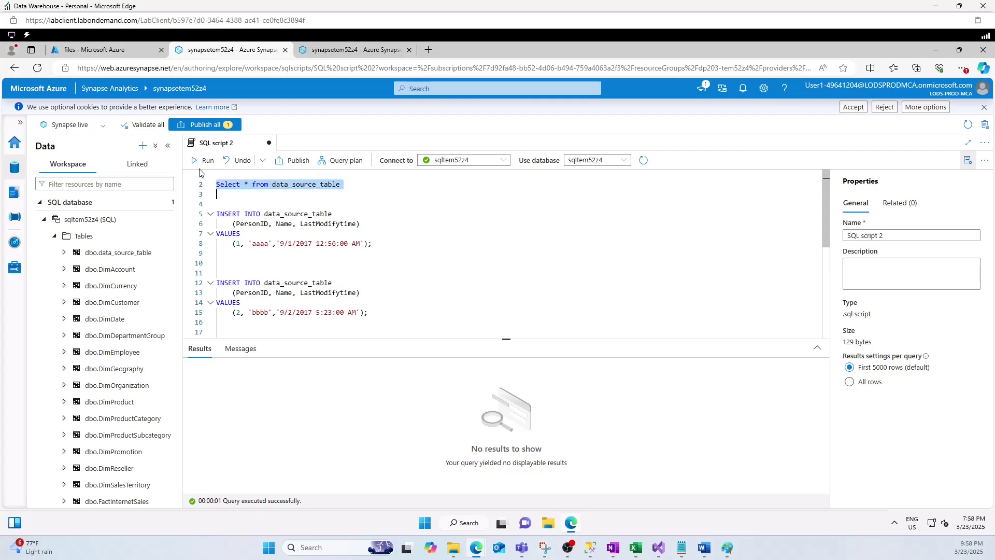
{"action": "key", "text": "shift+Return"}
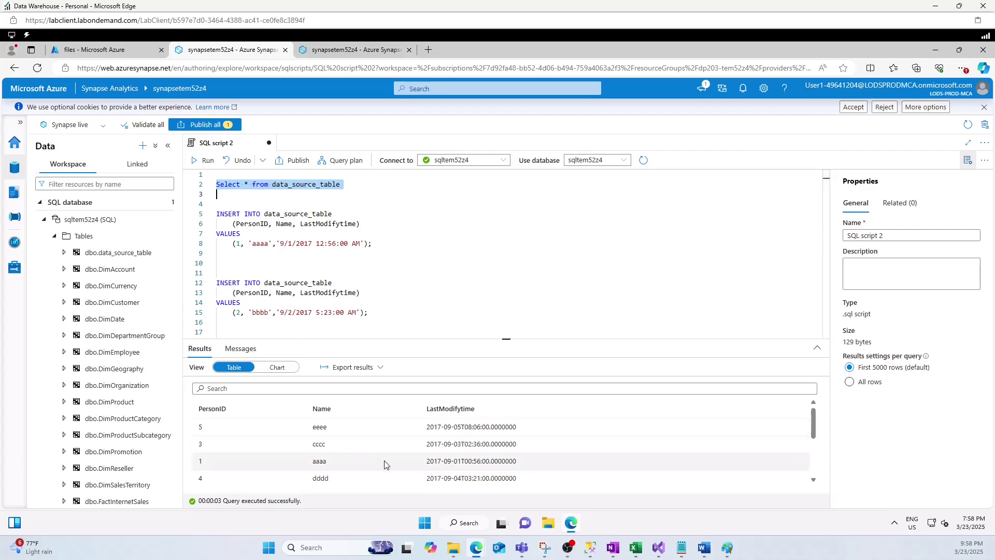
{"action": "scroll", "coordinate": [384, 464], "scroll_direction": "down", "scroll_amount": 5}
Change the SELECT line into "Truncate table data_source_table" and run only that statement
{"action": "left_click", "coordinate": [269, 185]}
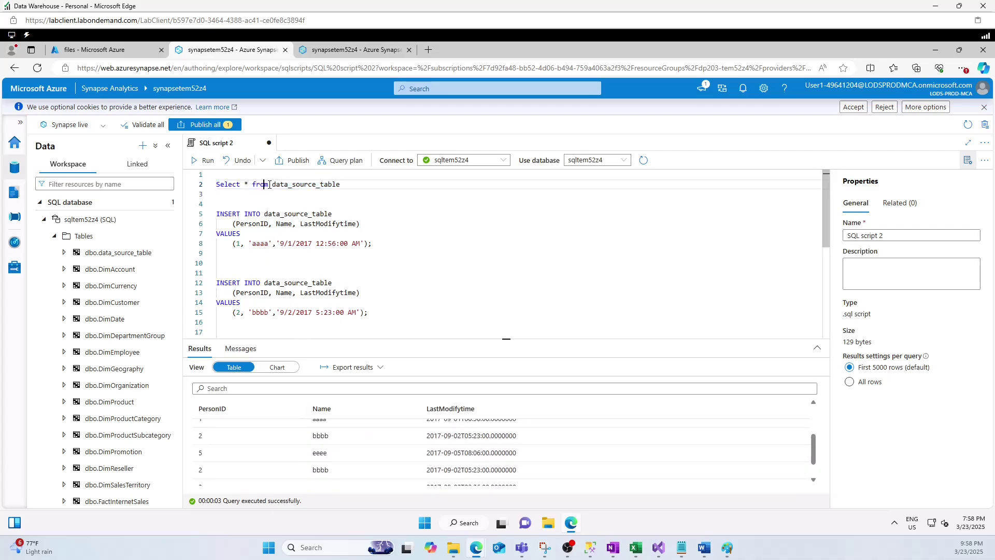
{"action": "left_click_drag", "start_coordinate": [269, 185], "coordinate": [215, 185]}
{"action": "key", "text": "BackSpace"}
{"action": "type", "text": "Tru"}
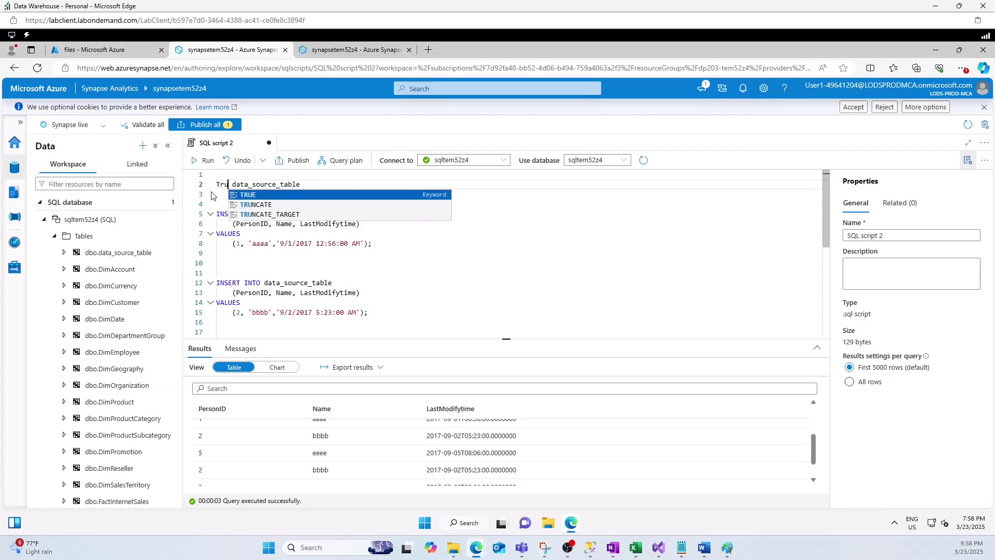
{"action": "type", "text": "ncate ta"}
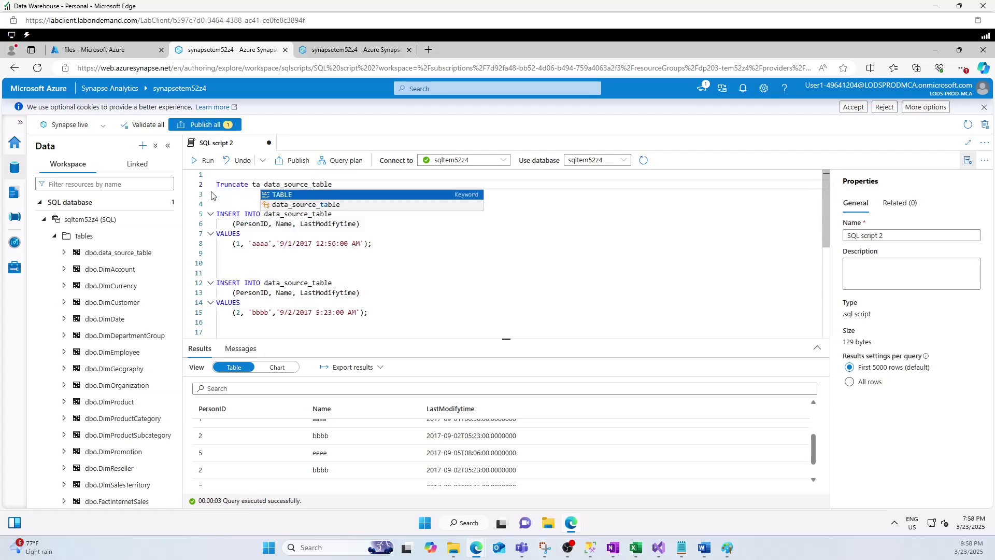
{"action": "type", "text": "ble"}
{"action": "left_click_drag", "start_coordinate": [216, 184], "coordinate": [212, 194]}
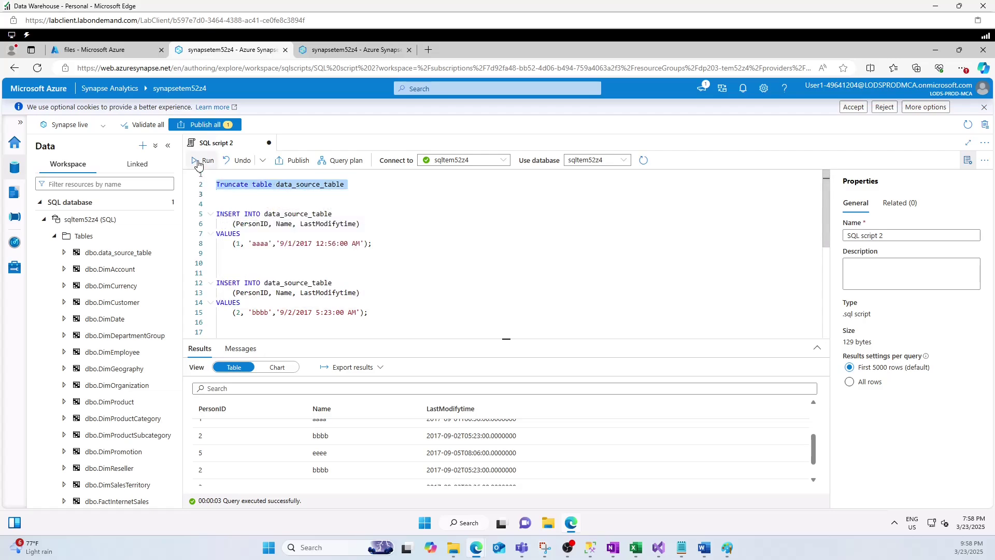
{"action": "left_click", "coordinate": [204, 160]}
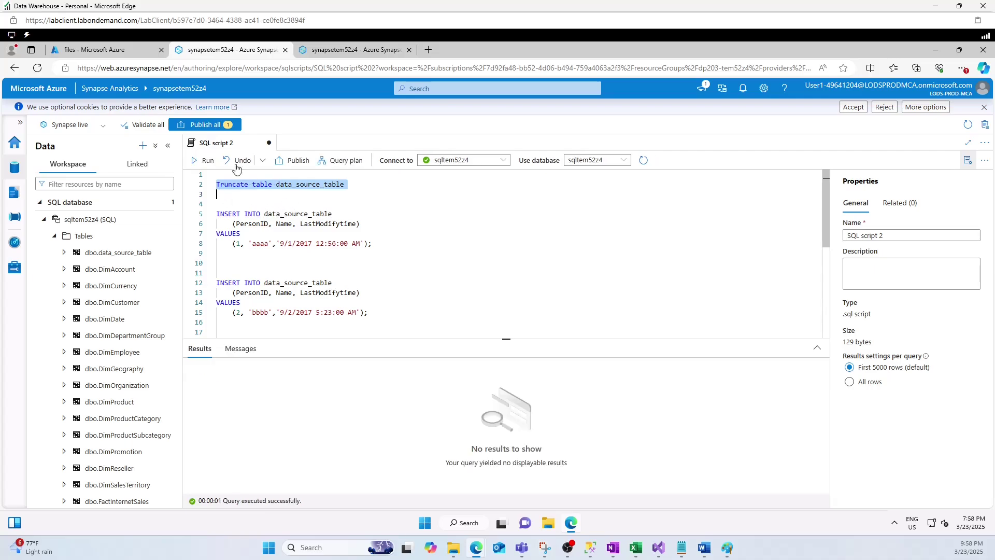
Comment out the TRUNCATE line and run the script to insert the five source rows again
{"action": "key", "text": "Home"}
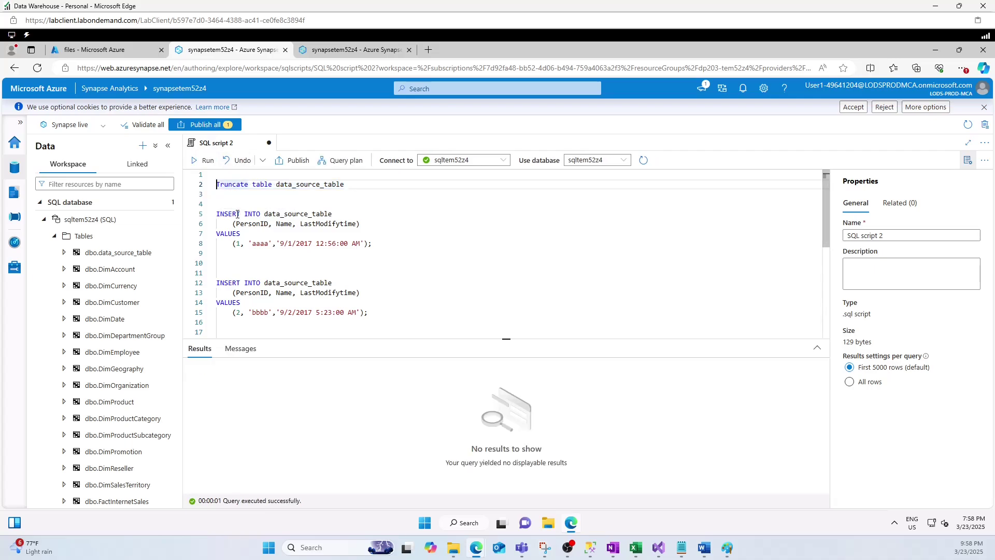
{"action": "type", "text": "--"}
{"action": "left_click", "coordinate": [204, 160]}
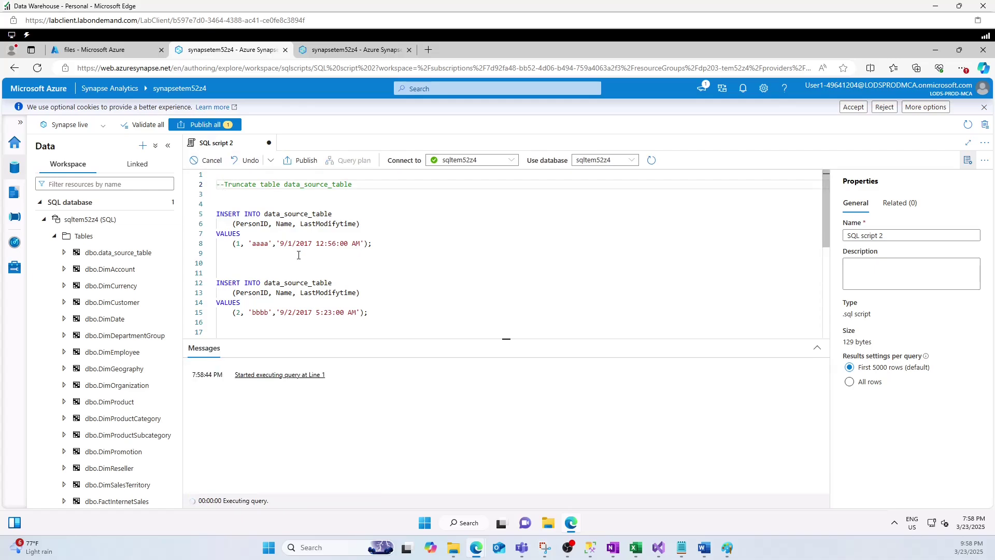
Add "select * from data_source_table" below the commented TRUNCATE line and run only that query
{"action": "left_click_drag", "start_coordinate": [352, 185], "coordinate": [283, 185]}
{"action": "left_click", "coordinate": [247, 195]}
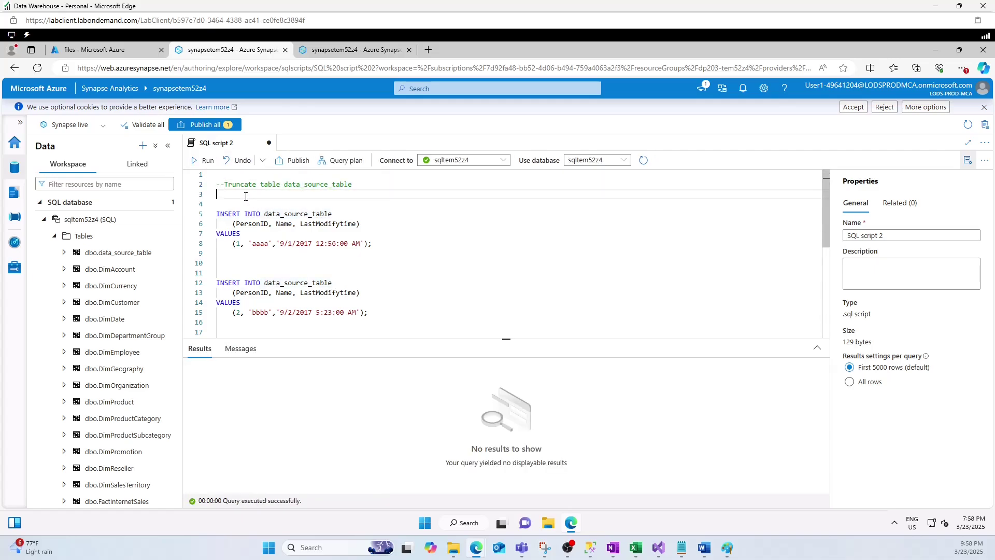
{"action": "key", "text": "Return"}
{"action": "type", "text": "select * from data_source_table"}
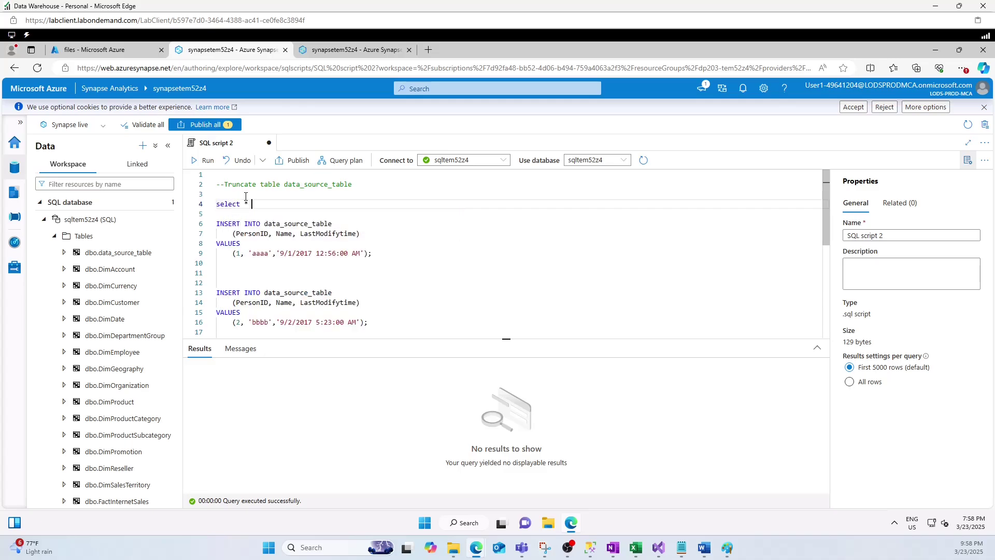
{"action": "left_click", "coordinate": [204, 205]}
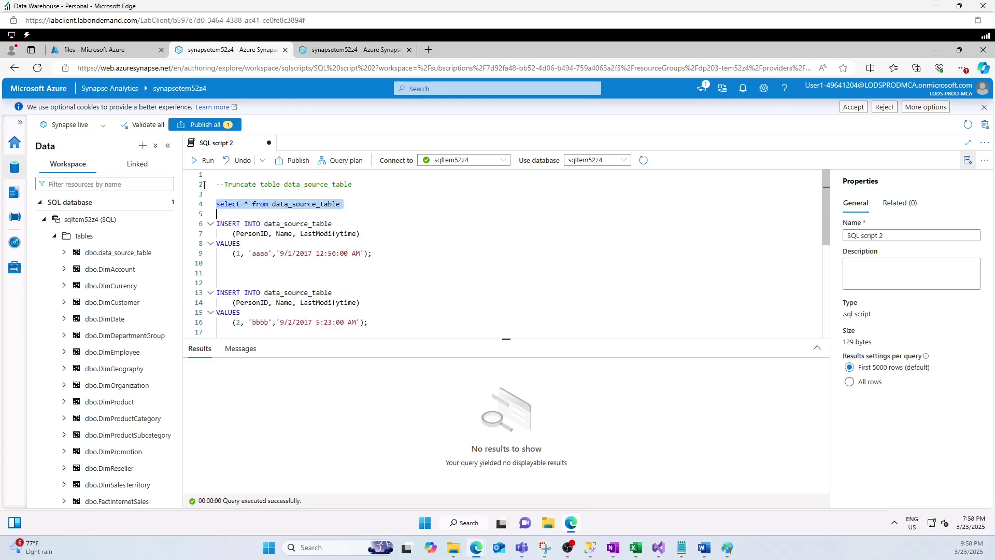
{"action": "left_click", "coordinate": [204, 160]}
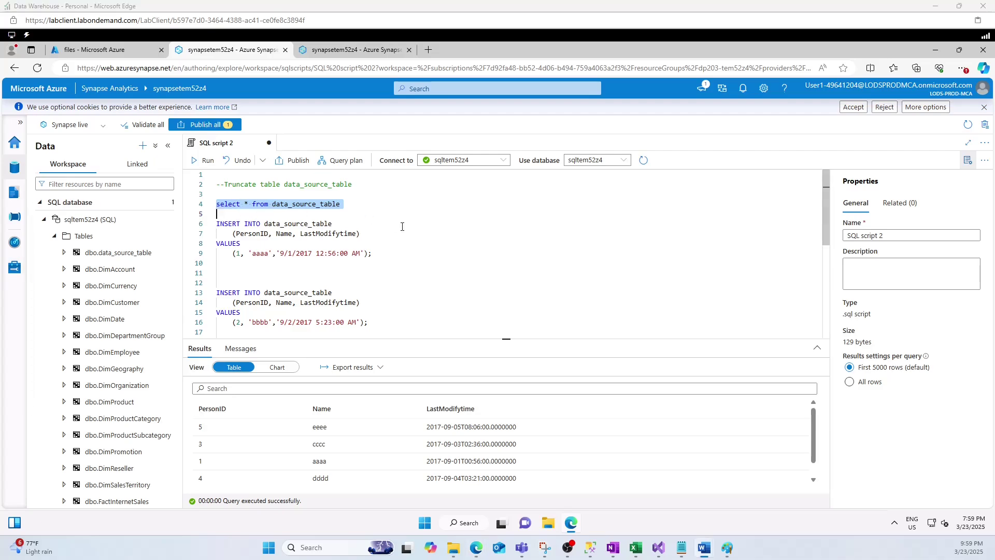
Below the last INSERT, add and run a CREATE TABLE statement for watermarktable with TableName varchar(255) and WatermarkValue datetime
{"action": "scroll", "coordinate": [396, 306], "scroll_direction": "down", "scroll_amount": 5}
{"action": "left_click", "coordinate": [389, 324]}
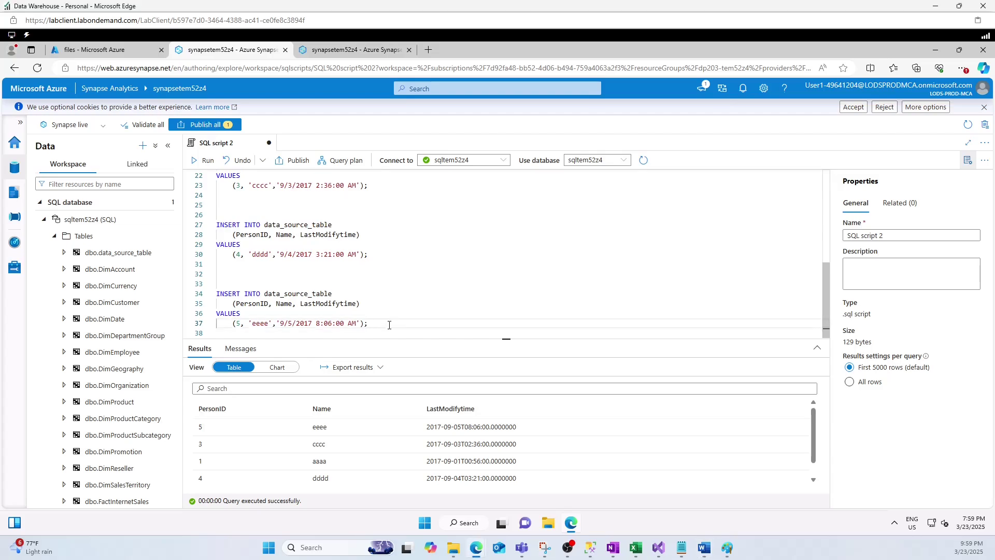
{"action": "key", "text": "Return"}
{"action": "key", "text": "Return"}
{"action": "key", "text": "Return"}
{"action": "key", "text": "Return"}
{"action": "key", "text": "Return"}
{"action": "key", "text": "Return"}
{"action": "key", "text": "Return"}
{"action": "key", "text": "Return"}
{"action": "key", "text": "Return"}
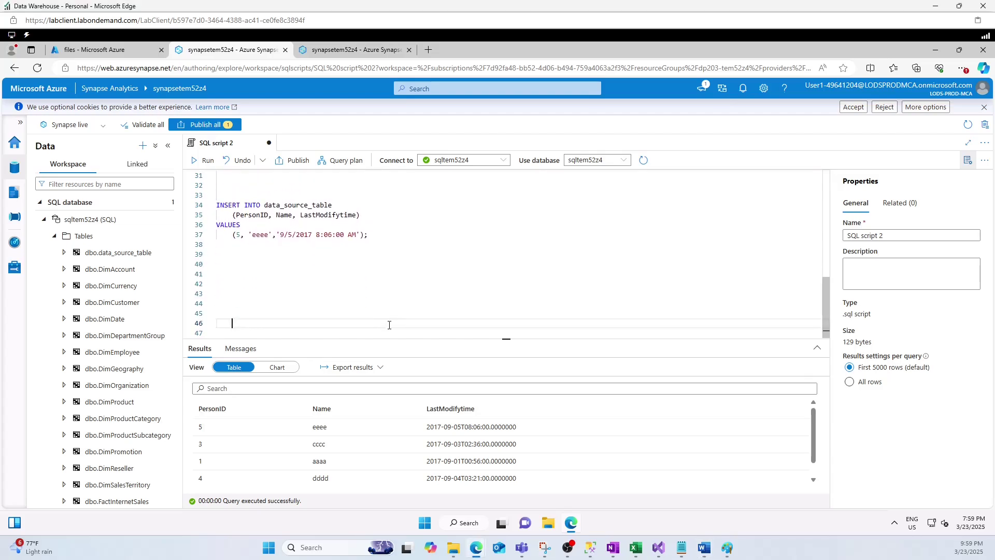
{"action": "left_click", "coordinate": [250, 283]}
{"action": "key", "text": "ctrl+v"}
{"action": "left_click_drag", "start_coordinate": [225, 323], "coordinate": [217, 274]}
{"action": "left_click", "coordinate": [219, 163]}
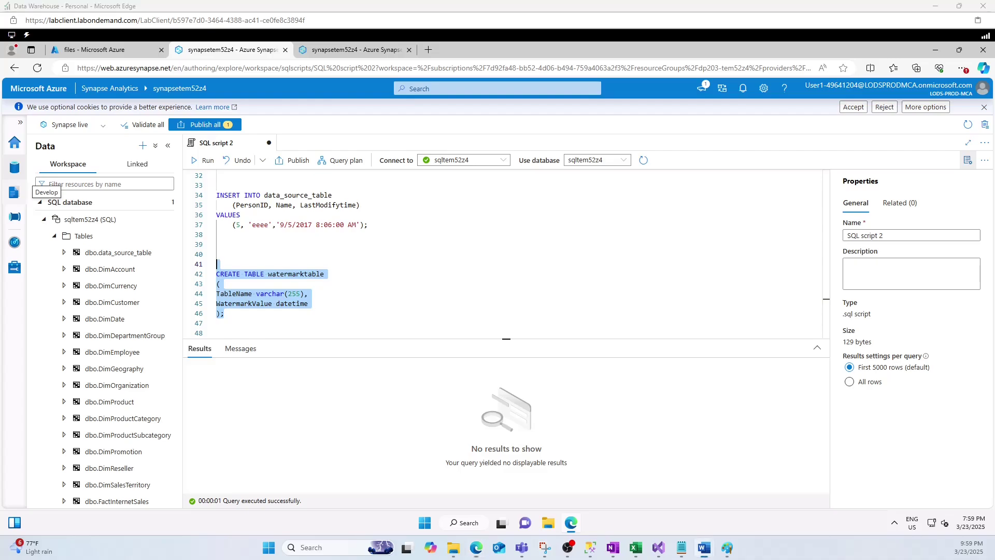
Add and run an INSERT into watermarktable with the values 'data_source_table' and '1/1/2010 12:00:00 AM', and review both values
{"action": "left_click", "coordinate": [247, 317]}
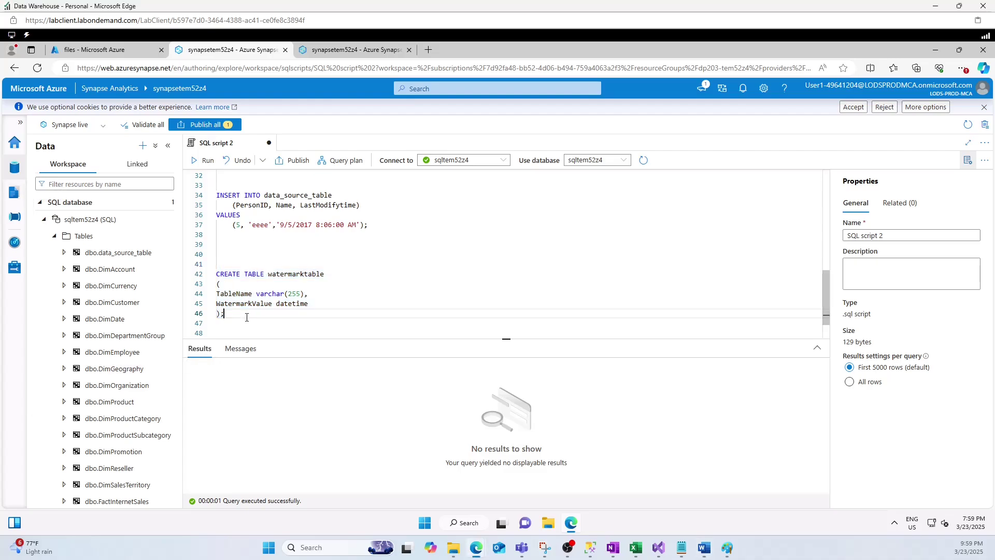
{"action": "key", "text": "Return"}
{"action": "key", "text": "Return"}
{"action": "key", "text": "ctrl+v"}
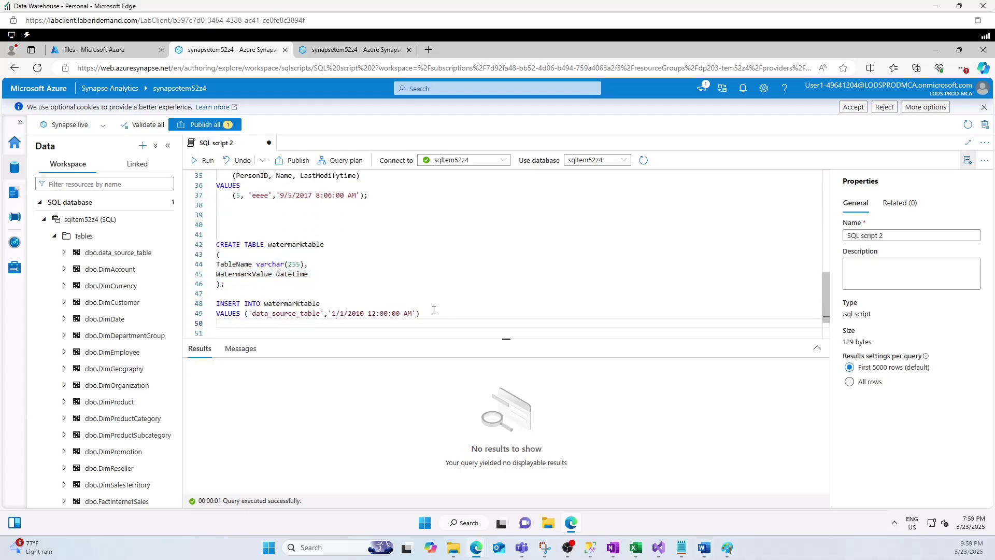
{"action": "left_click_drag", "start_coordinate": [432, 313], "coordinate": [216, 303]}
{"action": "left_click", "coordinate": [206, 162]}
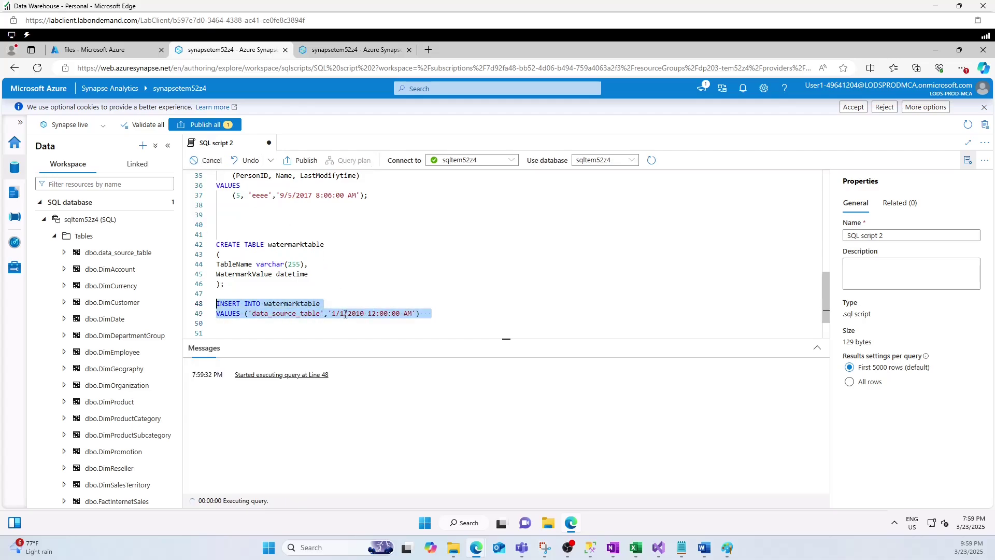
{"action": "double_click", "coordinate": [275, 313]}
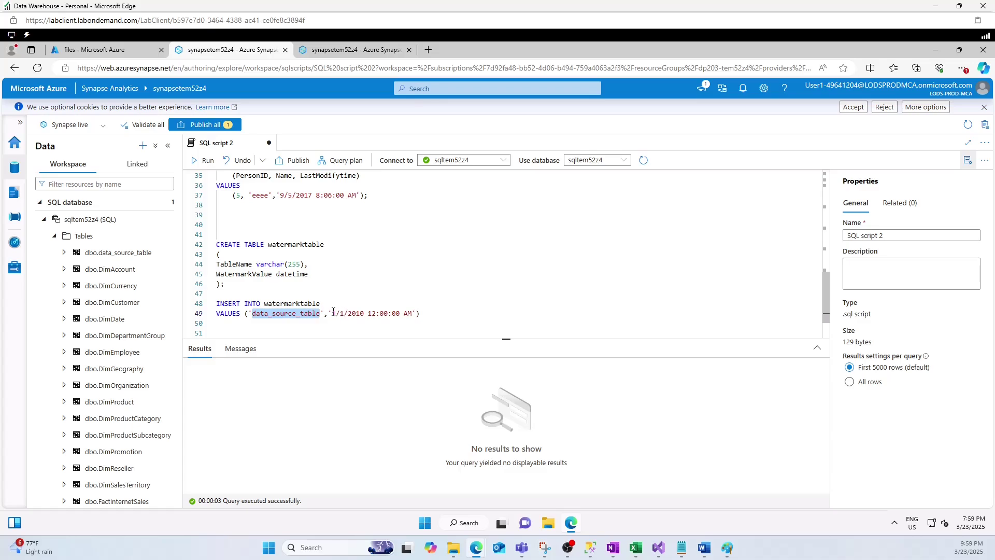
{"action": "left_click_drag", "start_coordinate": [332, 313], "coordinate": [368, 313]}
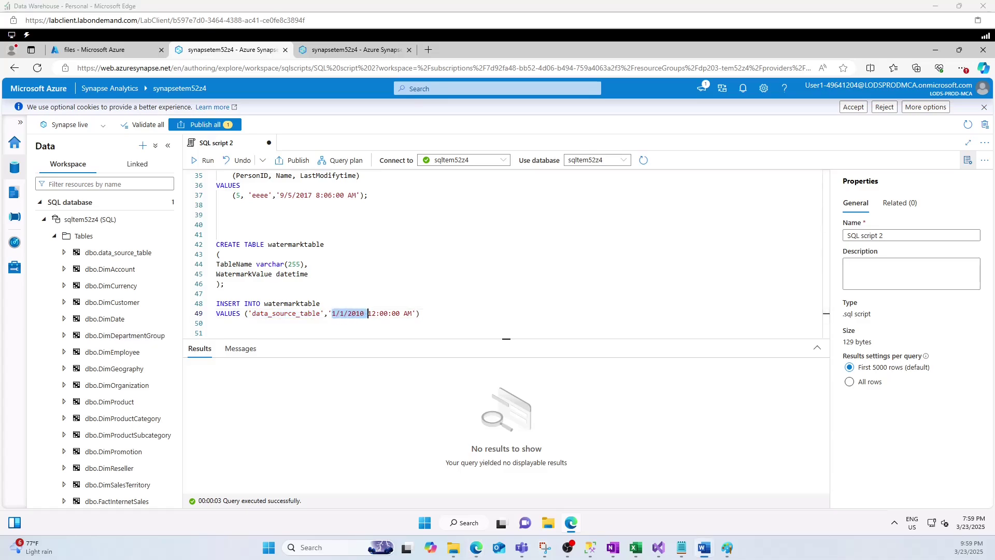
Add "Select * from watermarktable" beneath the watermark INSERT and run only that query
{"action": "left_click", "coordinate": [423, 313]}
{"action": "key", "text": "Return"}
{"action": "key", "text": "Return"}
{"action": "key", "text": "Return"}
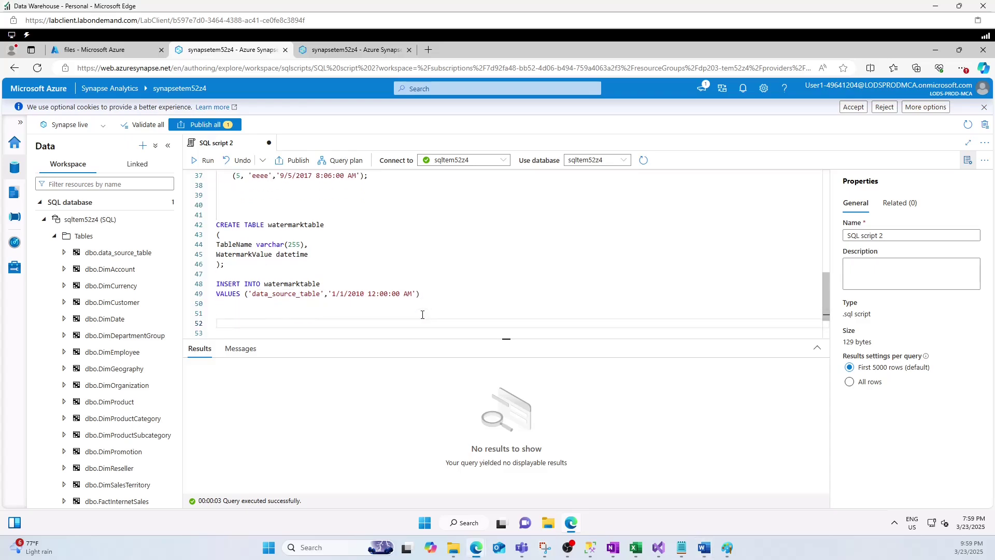
{"action": "type", "text": "Select * from watermarktable"}
{"action": "key", "text": "shift+Home"}
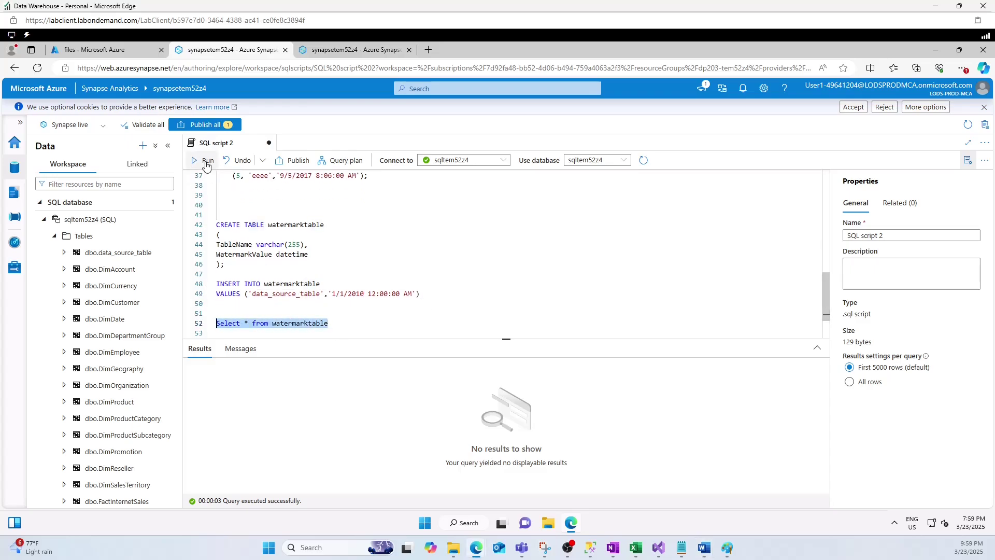
{"action": "left_click", "coordinate": [206, 161]}
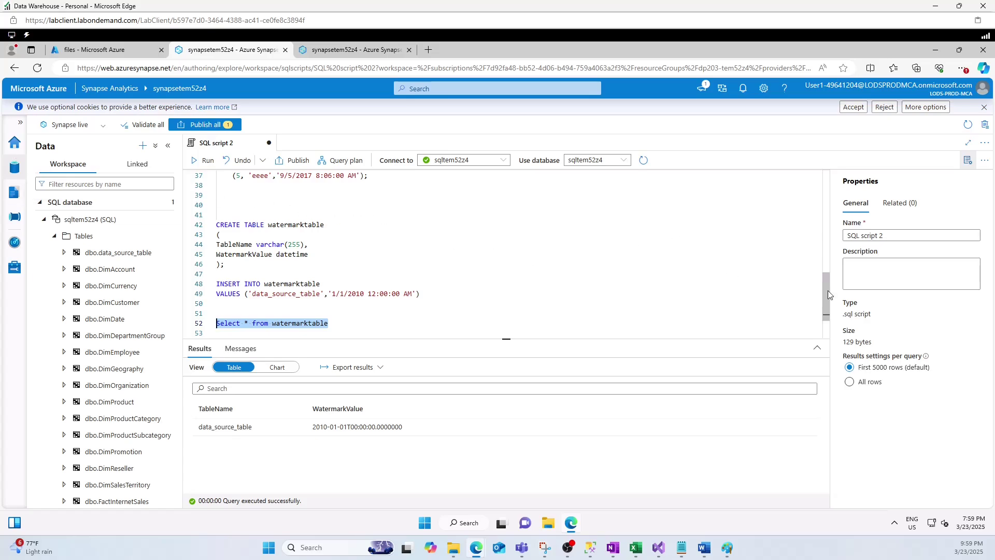
Copy the data_source_table SELECT query from the script's beginning to below the watermarktable query, and copy the pasted line
{"action": "left_click_drag", "start_coordinate": [827, 293], "coordinate": [830, 175]}
{"action": "left_click_drag", "start_coordinate": [421, 204], "coordinate": [215, 204]}
{"action": "key", "text": "ctrl+c"}
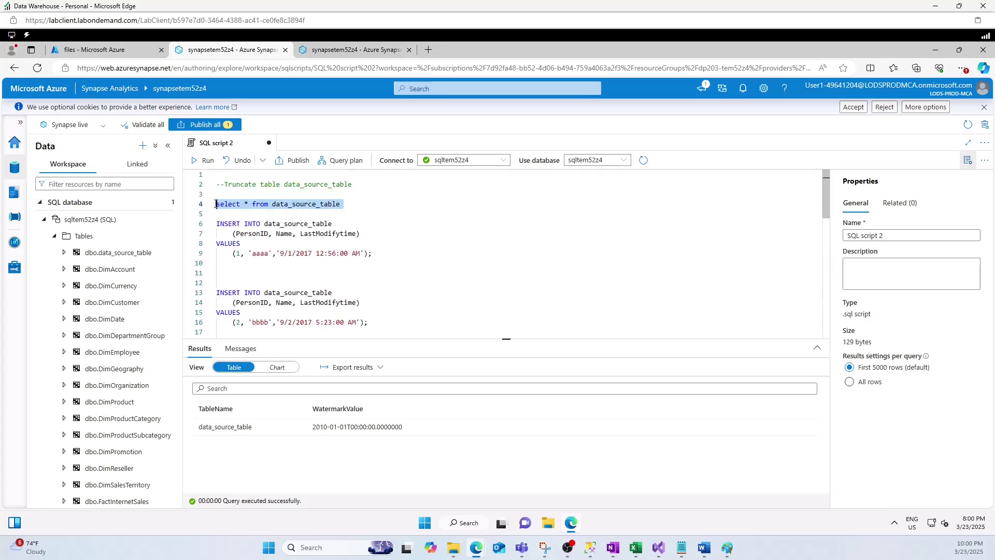
{"action": "scroll", "coordinate": [427, 308], "scroll_direction": "down", "scroll_amount": 10}
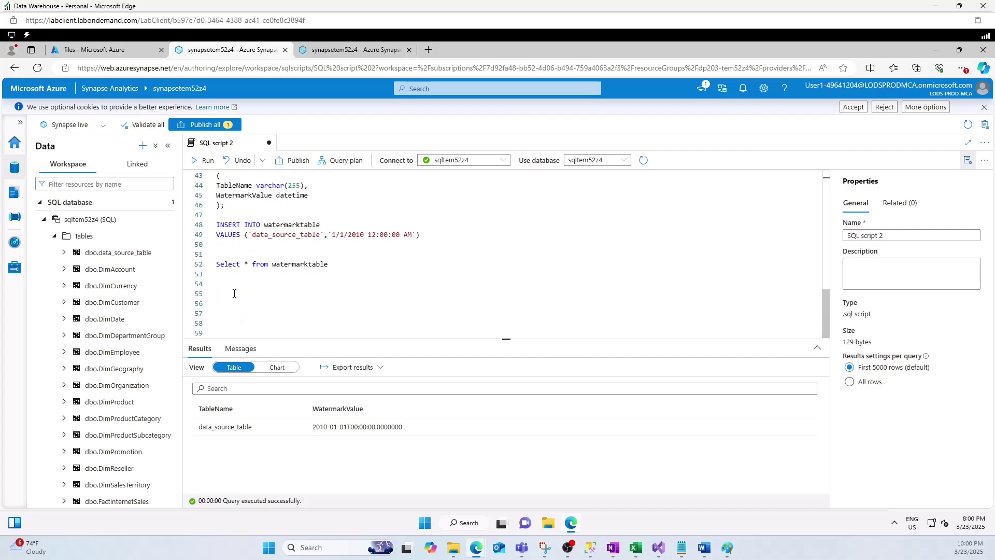
{"action": "left_click", "coordinate": [234, 294]}
{"action": "key", "text": "ctrl+v"}
{"action": "key", "text": "Return"}
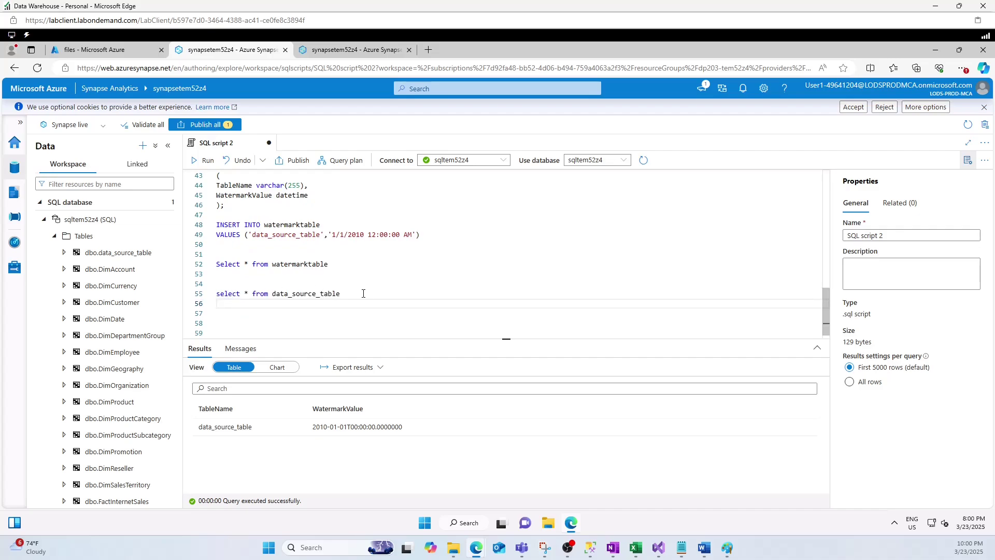
{"action": "left_click_drag", "start_coordinate": [363, 294], "coordinate": [215, 294]}
{"action": "key", "text": "ctrl+c"}
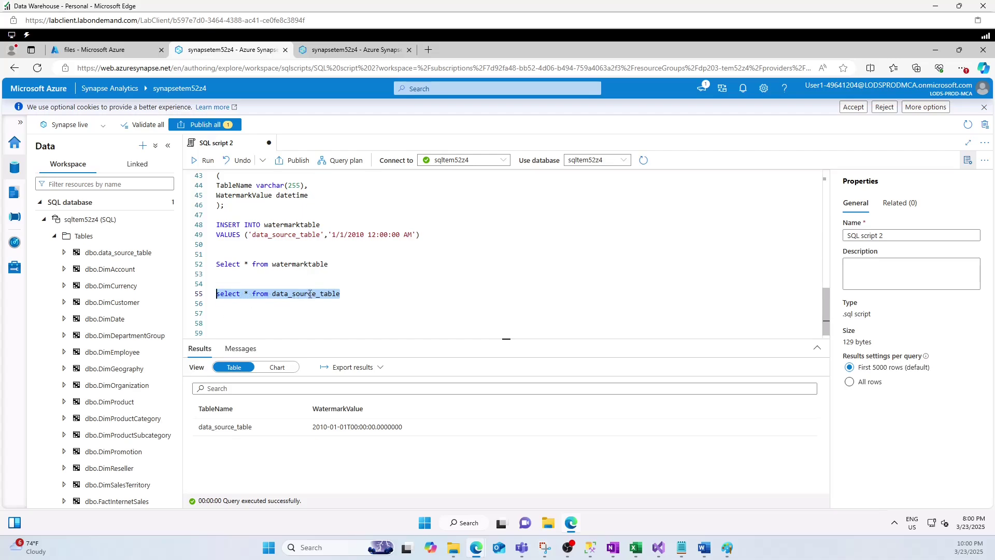
Switch to Paint to examine the incremental copy flow diagram with old and new watermarks, and return to Synapse
{"action": "mouse_move", "coordinate": [291, 293]}
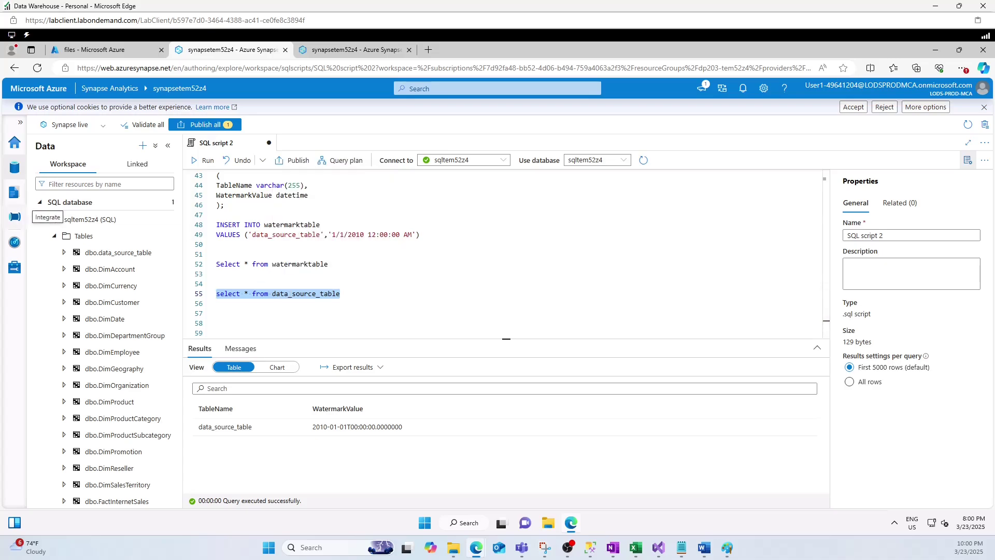
{"action": "left_click", "coordinate": [727, 547]}
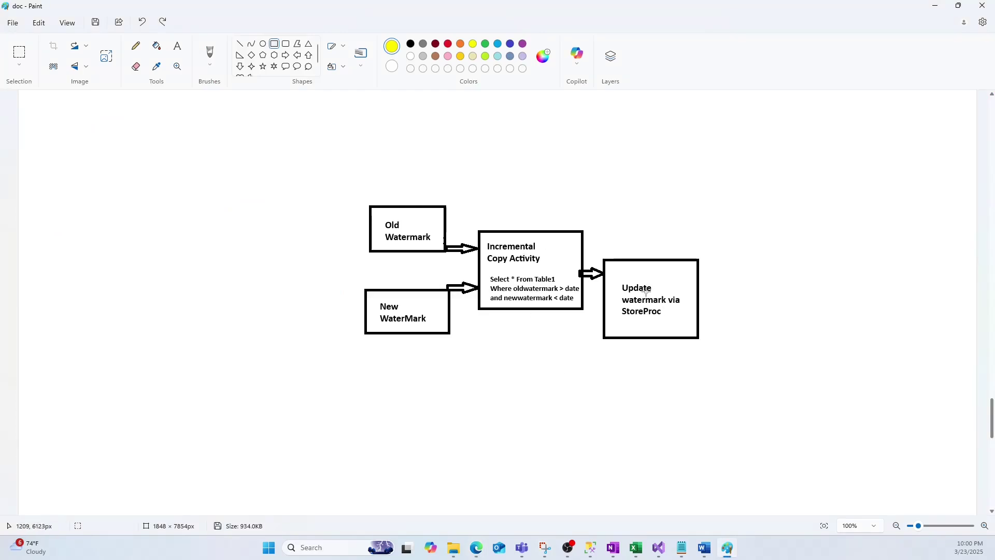
{"action": "left_click", "coordinate": [935, 6]}
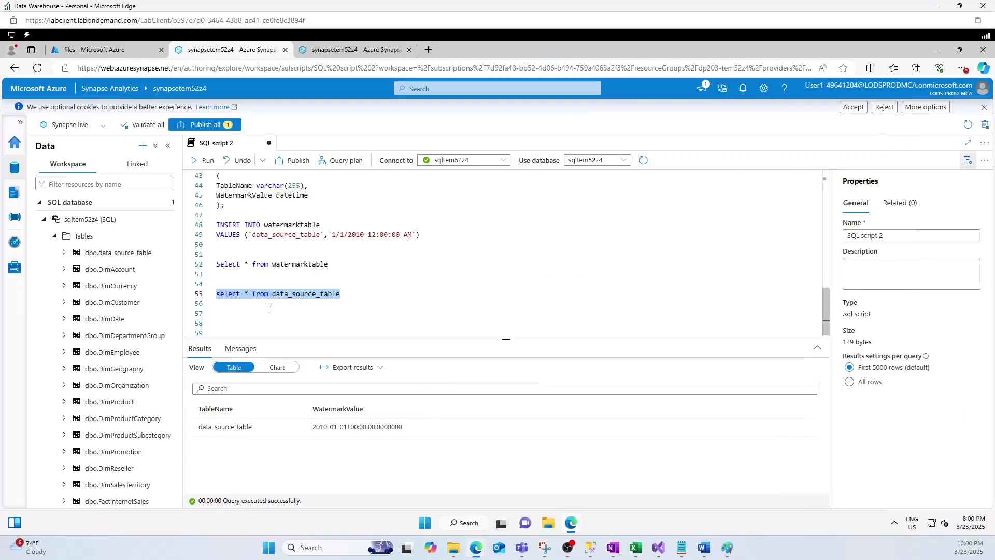
Create a new-table SQL script for the Tables folder and delete all of its template code
{"action": "left_click", "coordinate": [270, 311]}
{"action": "left_click", "coordinate": [160, 237]}
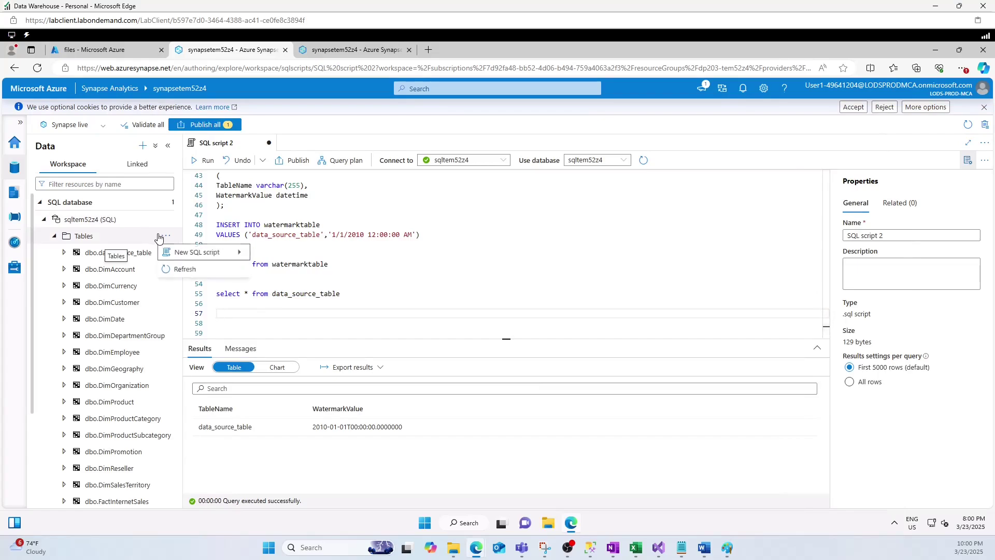
{"action": "mouse_move", "coordinate": [207, 253]}
{"action": "left_click", "coordinate": [269, 257]}
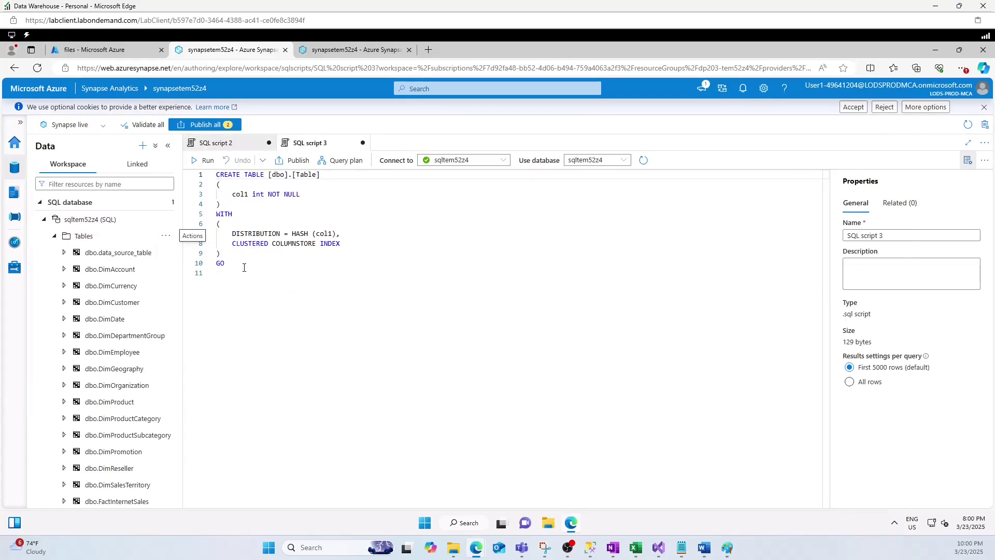
{"action": "key", "text": "ctrl+a"}
{"action": "key", "text": "Delete"}
{"action": "key", "text": "Return"}
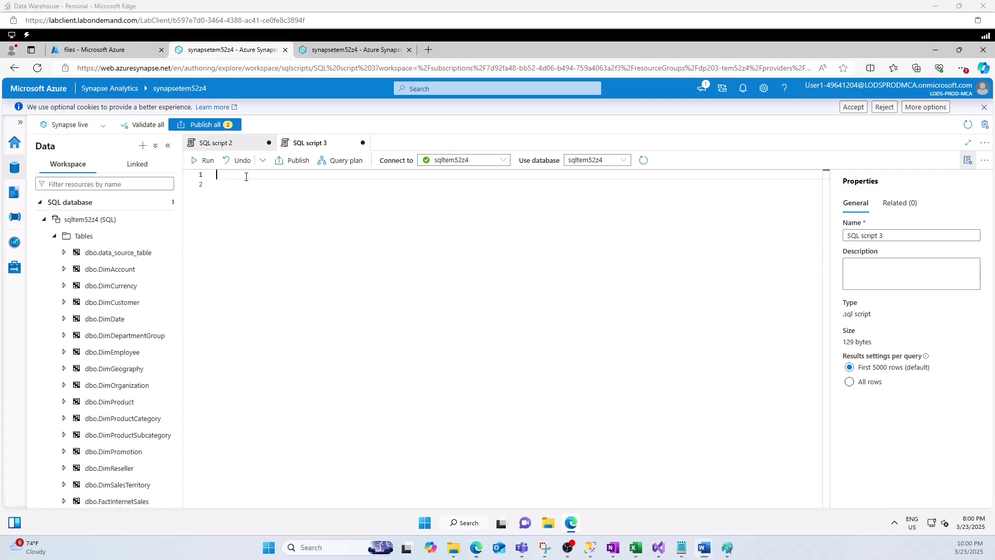
{"action": "key", "text": "Return"}
{"action": "key", "text": "Return"}
{"action": "key", "text": "ctrl+v"}
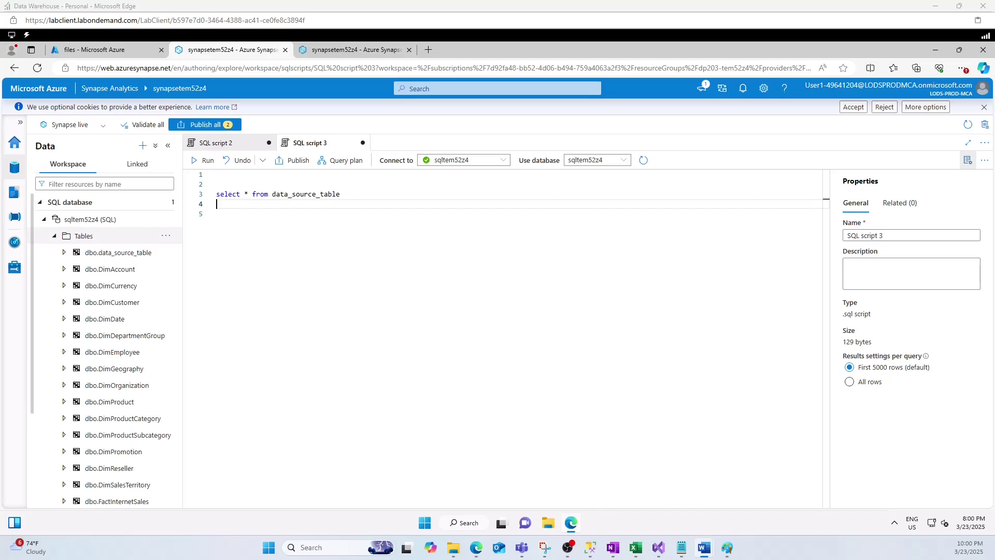
{"action": "left_click", "coordinate": [198, 194]}
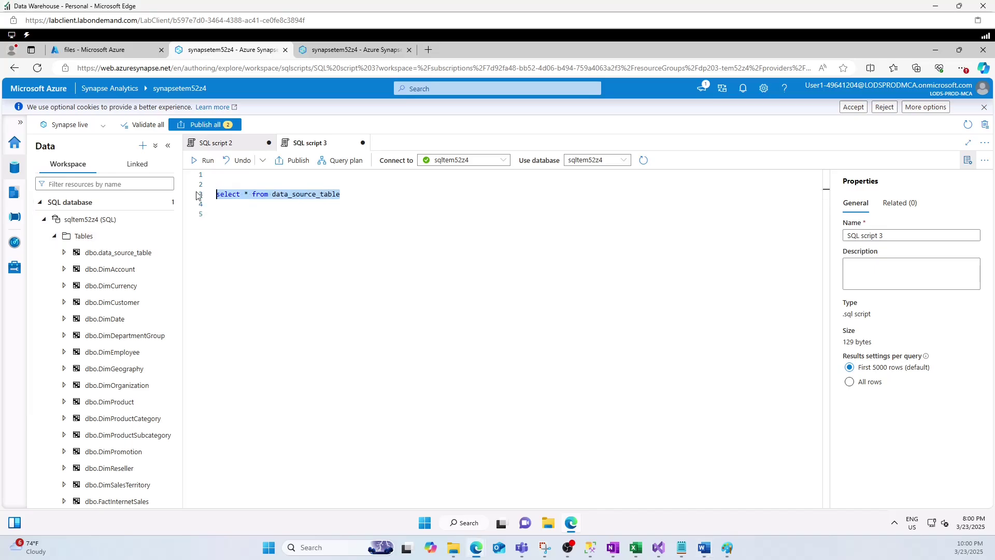
{"action": "type", "text": "CREATE PROCEDURE usp_write_watermark @LastModifiedtime datetime, @TableName varchar(50) AS  BEGIN  UPDATE watermarktable SET [WatermarkValue] = @LastModifiedtime WHERE [TableName] = @TableName  END"}
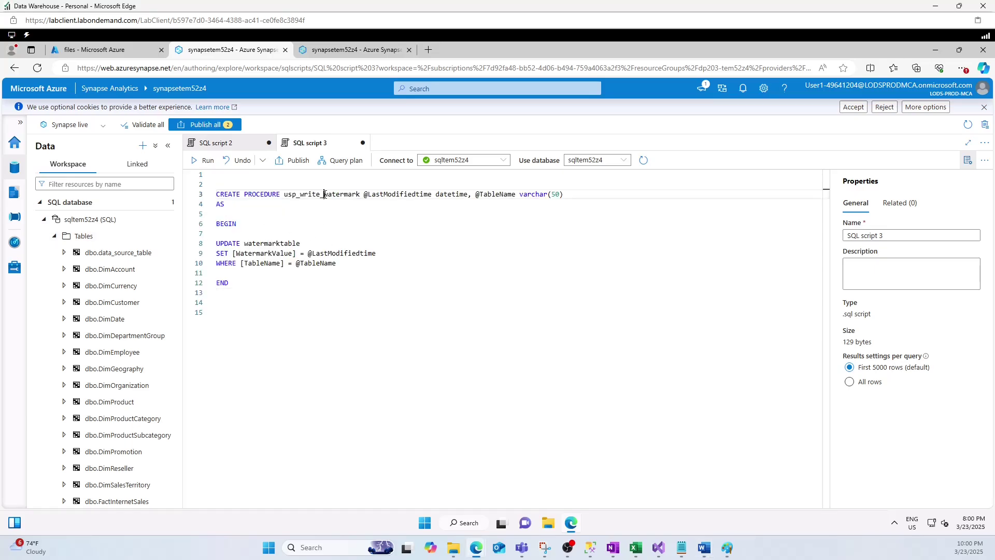
{"action": "double_click", "coordinate": [321, 194]}
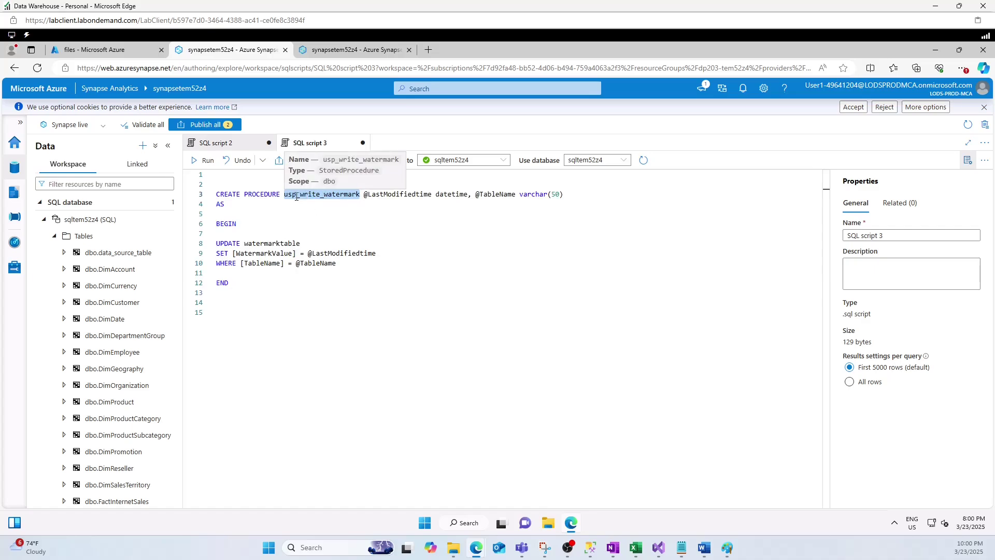
{"action": "double_click", "coordinate": [392, 194]}
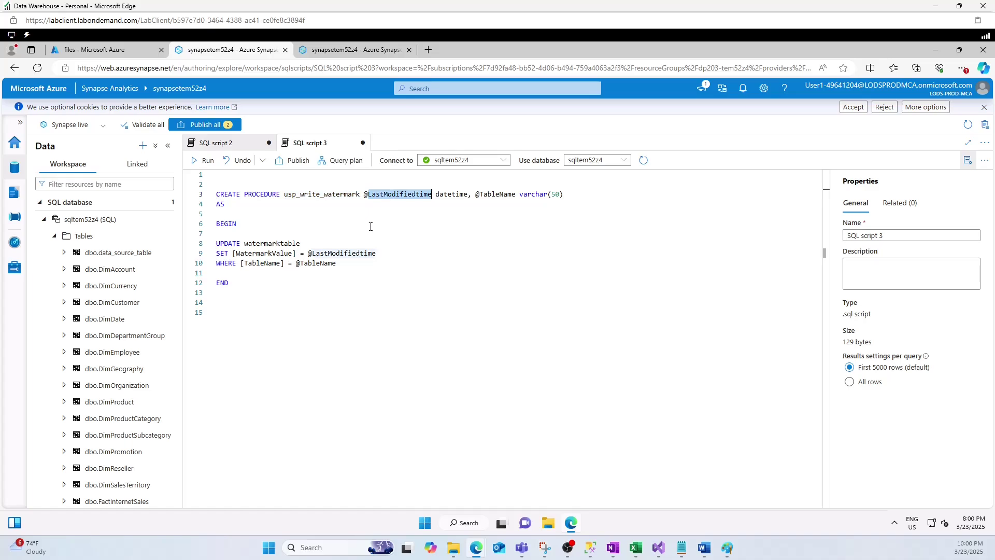
{"action": "double_click", "coordinate": [496, 194]}
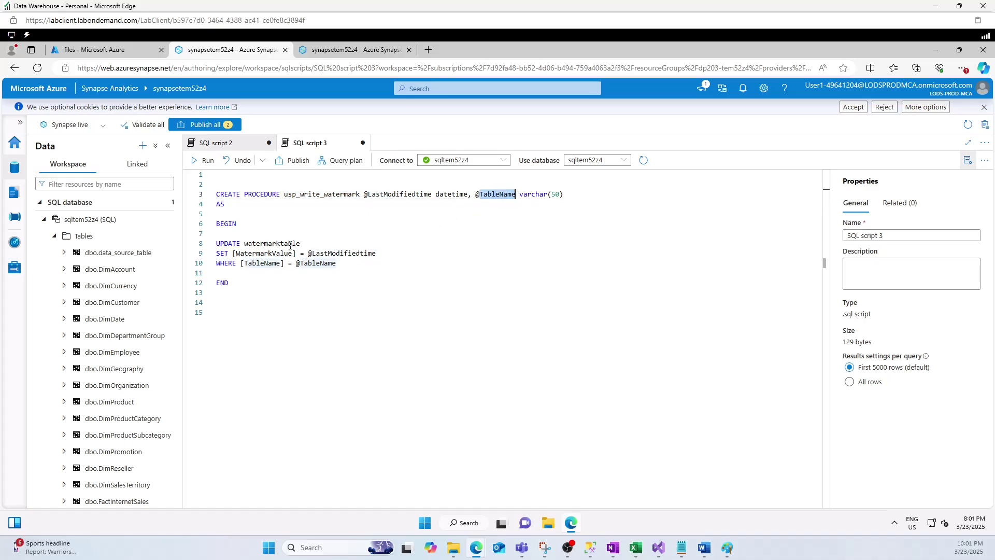
{"action": "left_click_drag", "start_coordinate": [306, 243], "coordinate": [215, 244]}
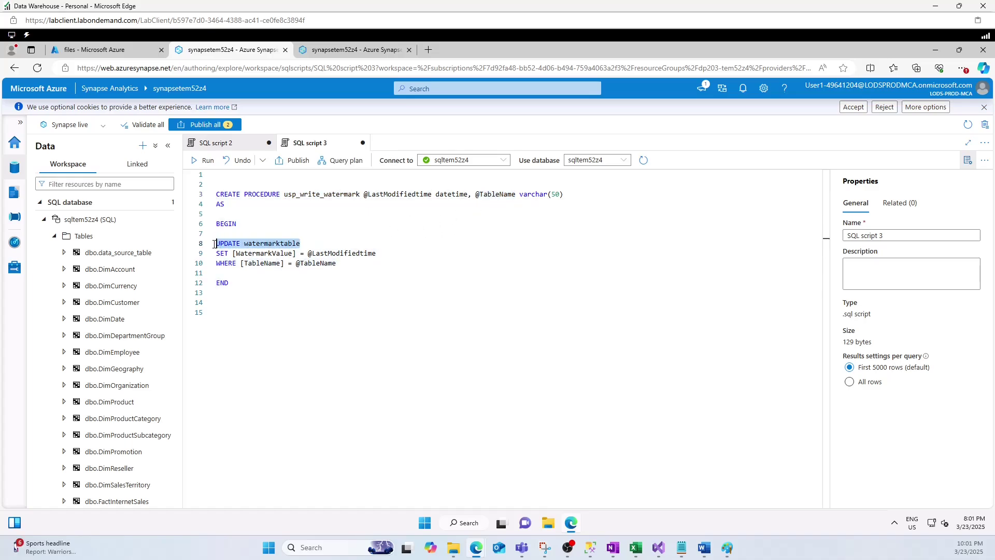
{"action": "double_click", "coordinate": [266, 253]}
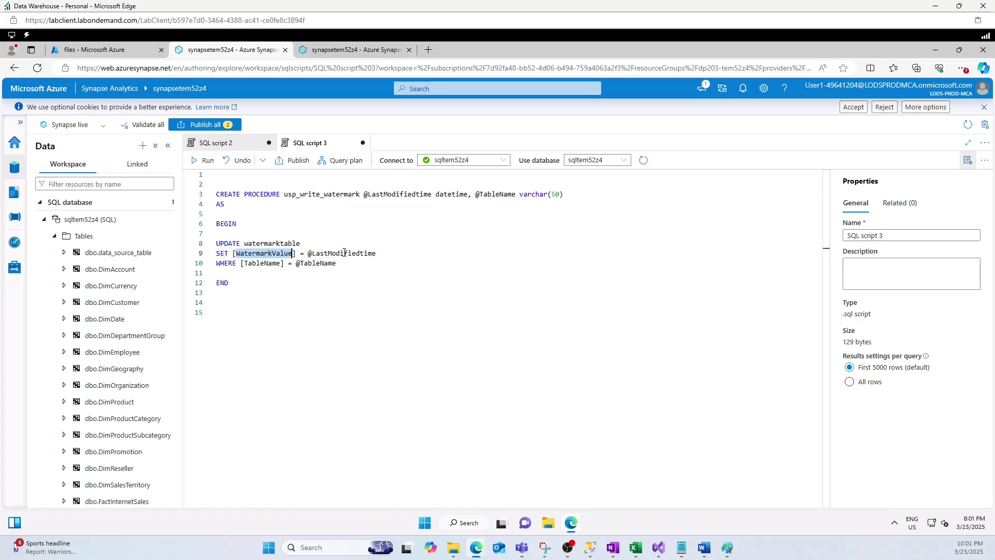
{"action": "double_click", "coordinate": [257, 264]}
{"action": "left_click", "coordinate": [251, 293]}
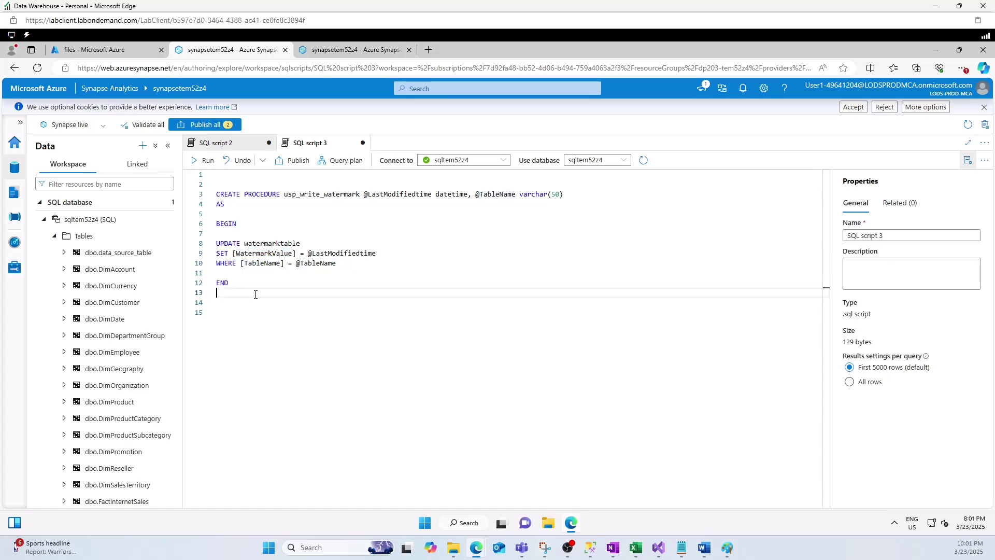
Run the CREATE PROCEDURE script, and try it again with the opening changed to "CREATE or alter PROCEDURE"
{"action": "left_click", "coordinate": [203, 160]}
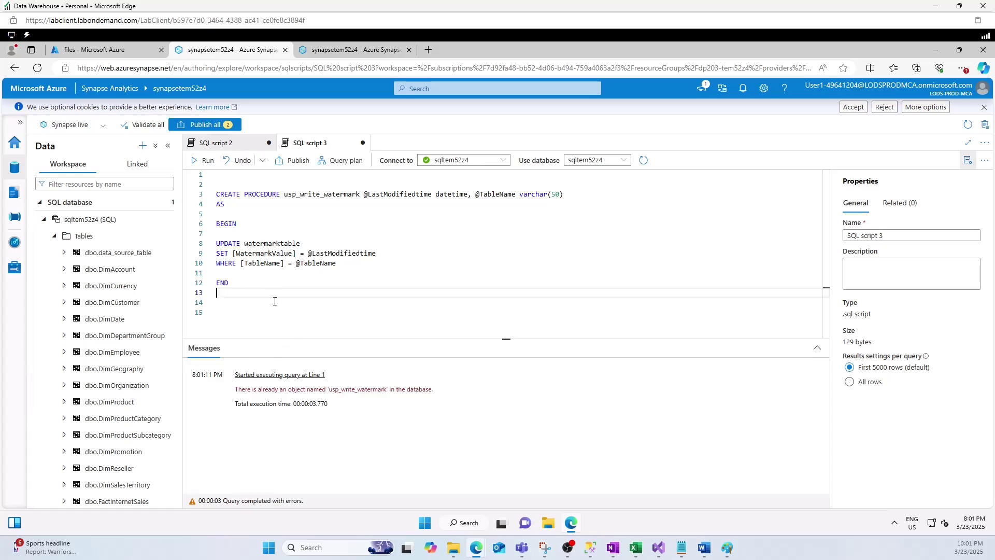
{"action": "left_click", "coordinate": [240, 194]}
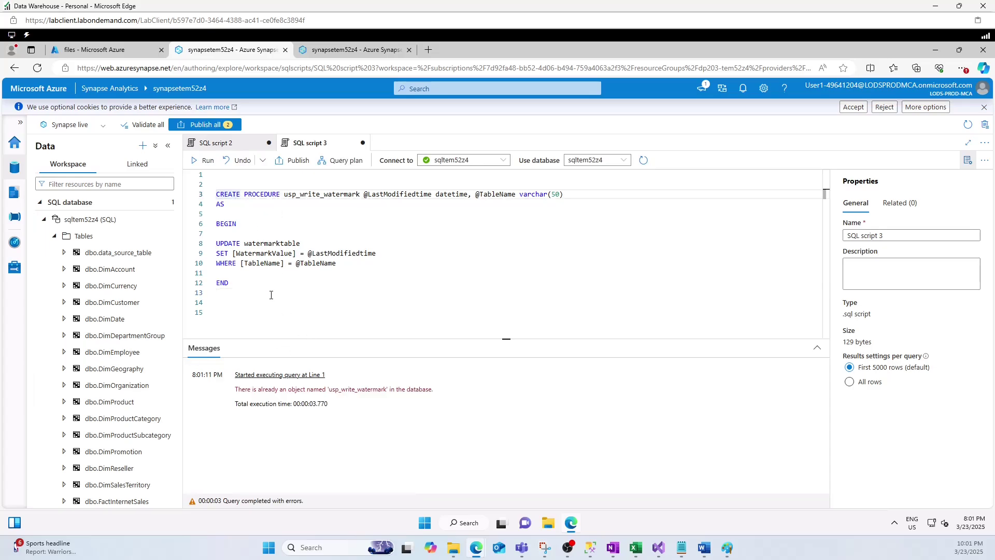
{"action": "type", "text": "o"}
{"action": "key", "text": "Escape"}
{"action": "type", "text": "ra lter"}
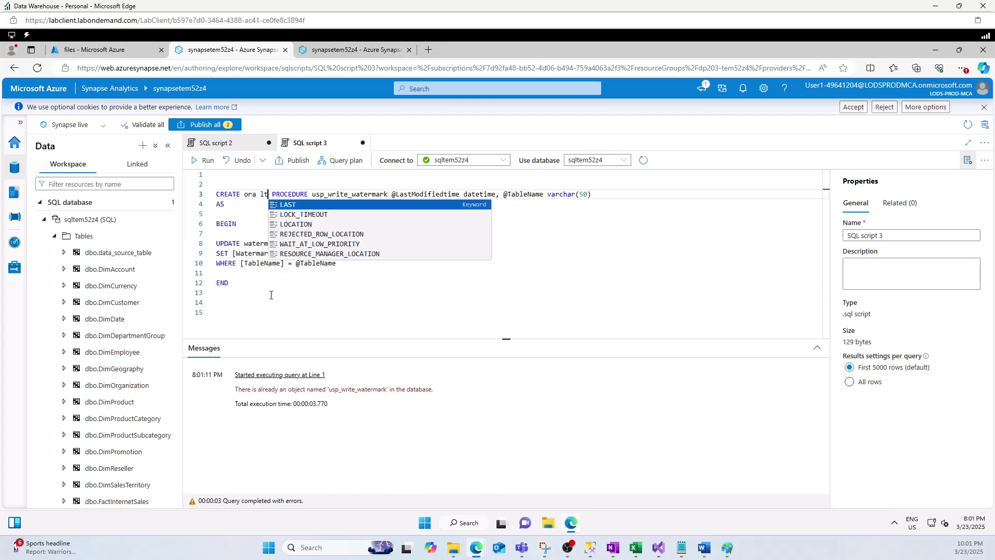
{"action": "key", "text": "Left"}
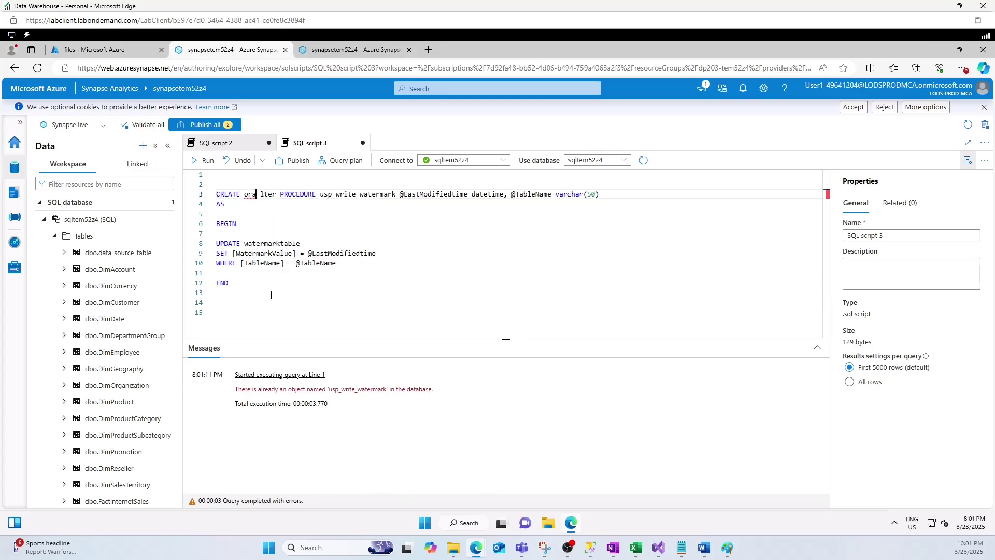
{"action": "key", "text": "Left"}
{"action": "key", "text": "BackSpace"}
{"action": "left_click", "coordinate": [204, 160]}
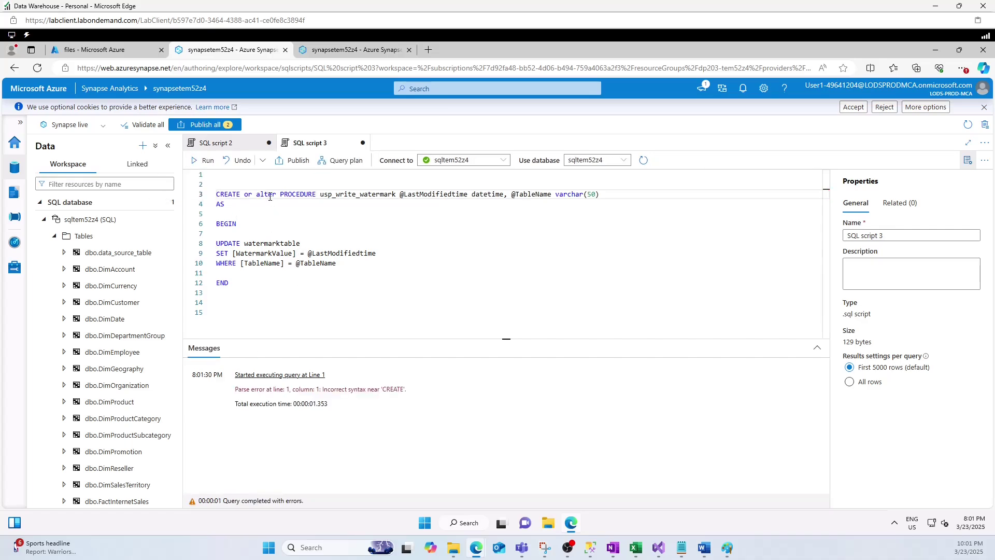
Remove "CREATE or" so the script begins with "alter PROCEDURE usp_write_watermark", and run it
{"action": "left_click_drag", "start_coordinate": [256, 196], "coordinate": [215, 196]}
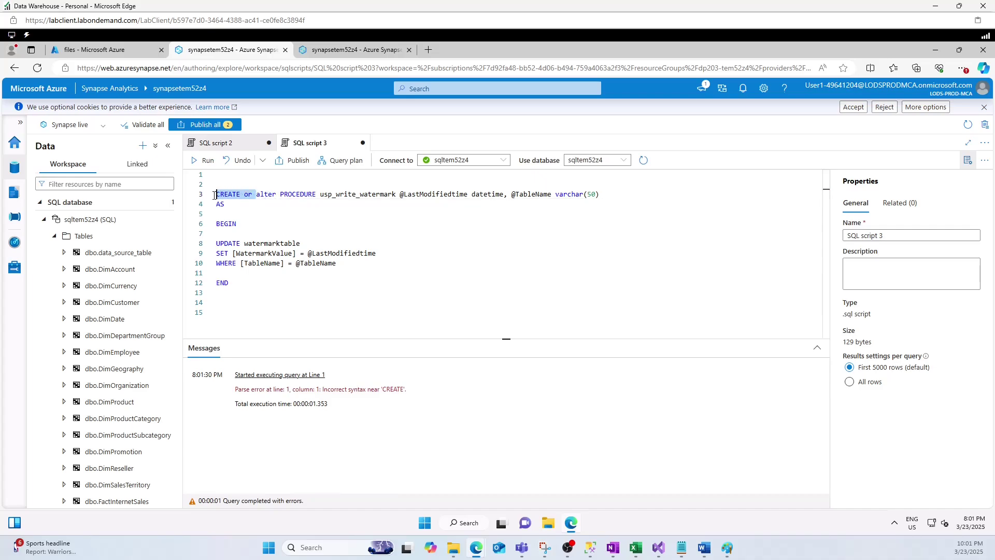
{"action": "key", "text": "Delete"}
{"action": "left_click", "coordinate": [218, 213]}
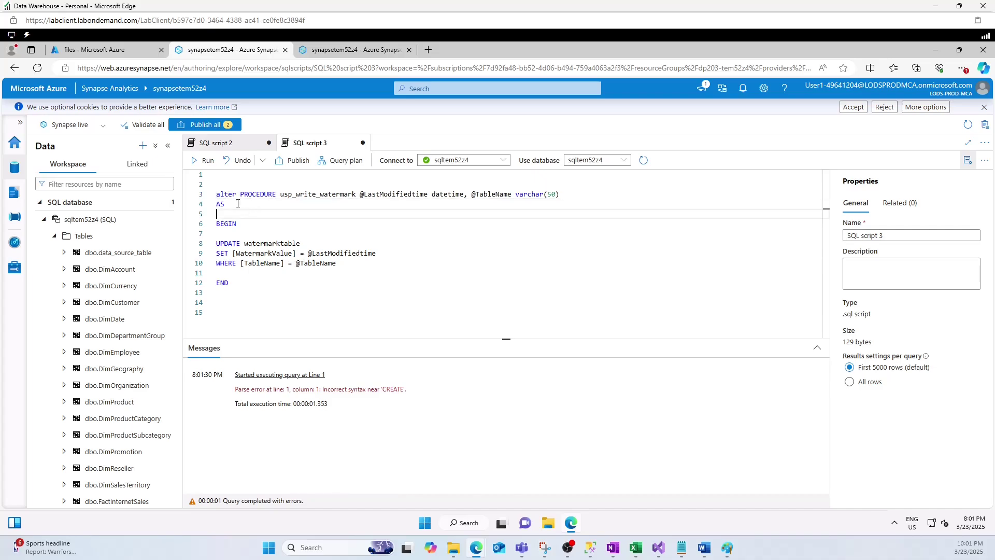
{"action": "left_click", "coordinate": [204, 160]}
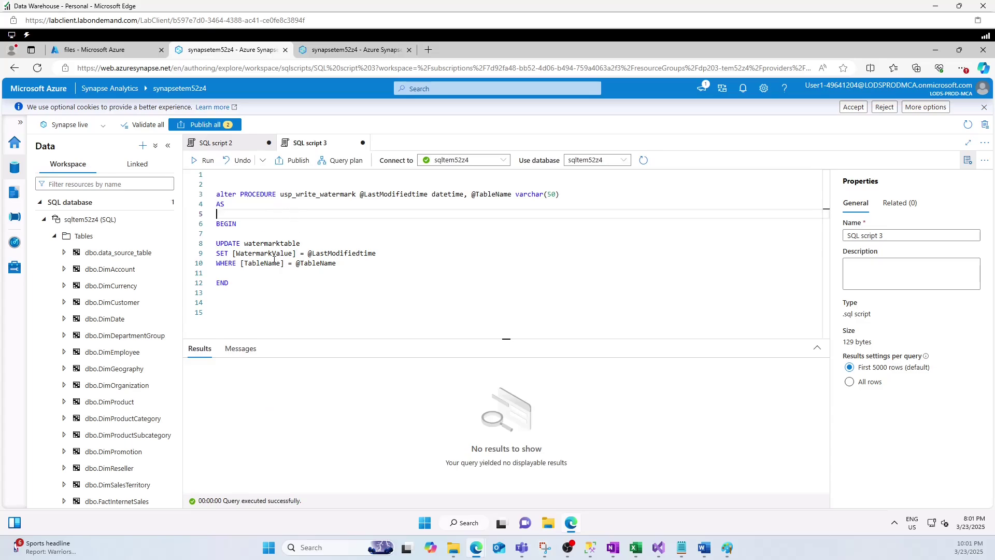
Create a new pipeline in the second Synapse browser tab's Integrate hub and name it IncrementalCopyPipeline
{"action": "left_click", "coordinate": [355, 51]}
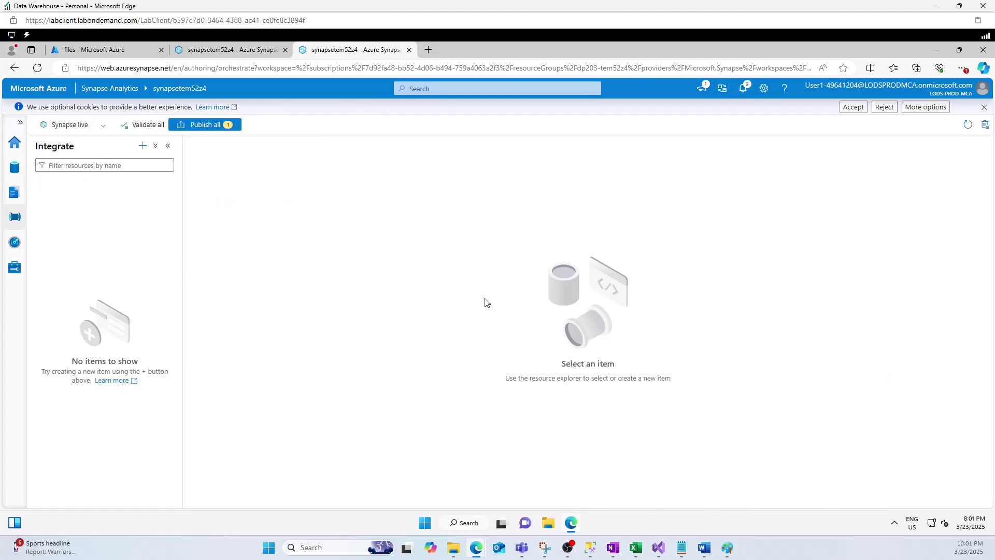
{"action": "left_click", "coordinate": [15, 142]}
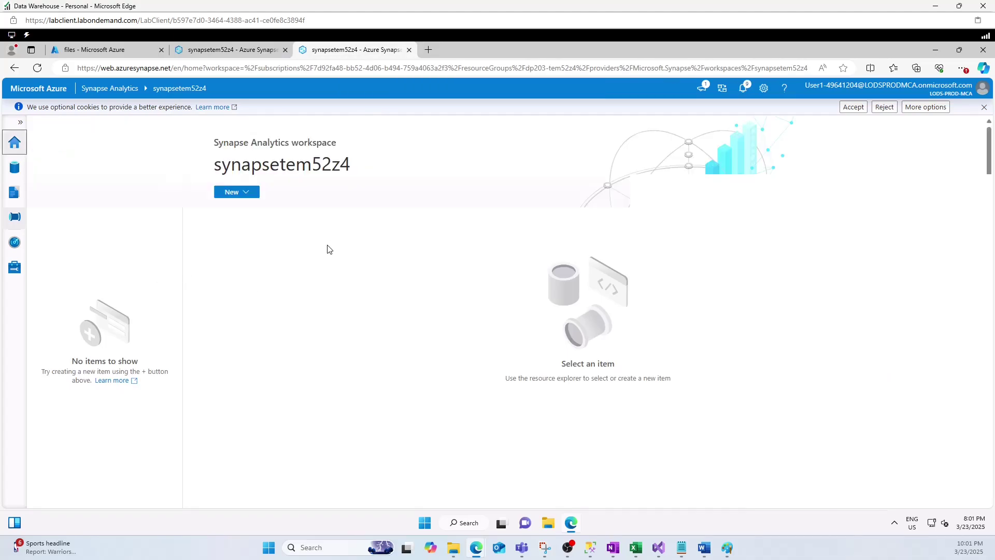
{"action": "left_click", "coordinate": [14, 217]}
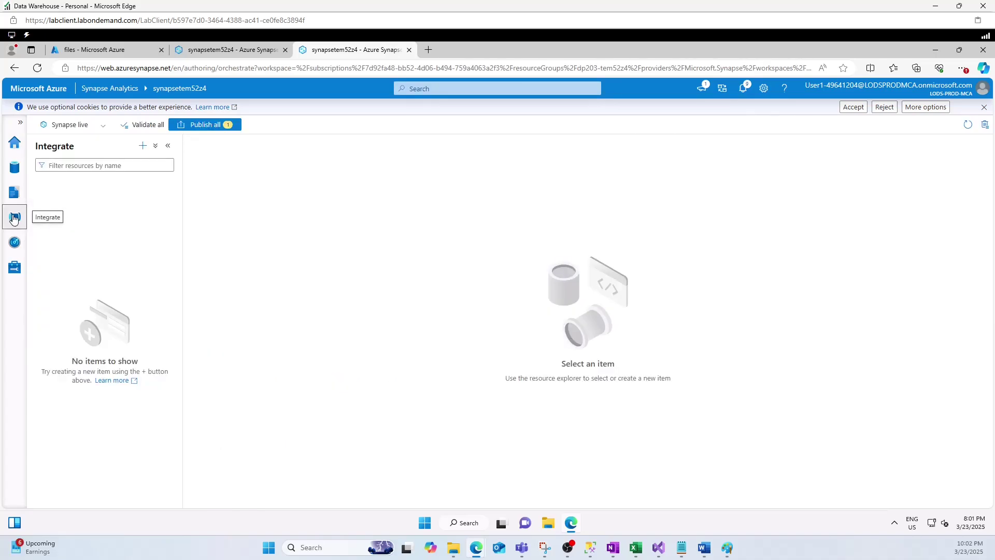
{"action": "left_click", "coordinate": [143, 146]}
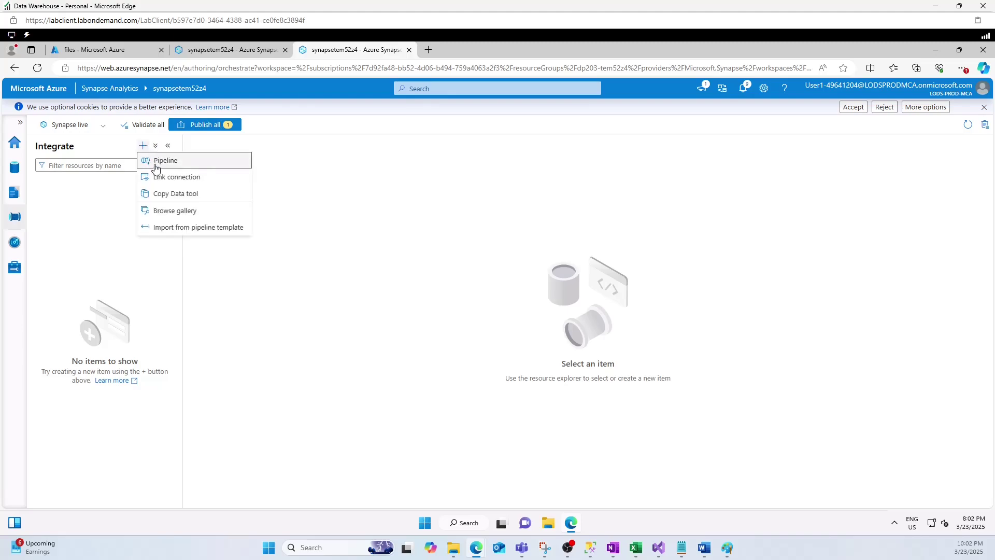
{"action": "left_click", "coordinate": [155, 162]}
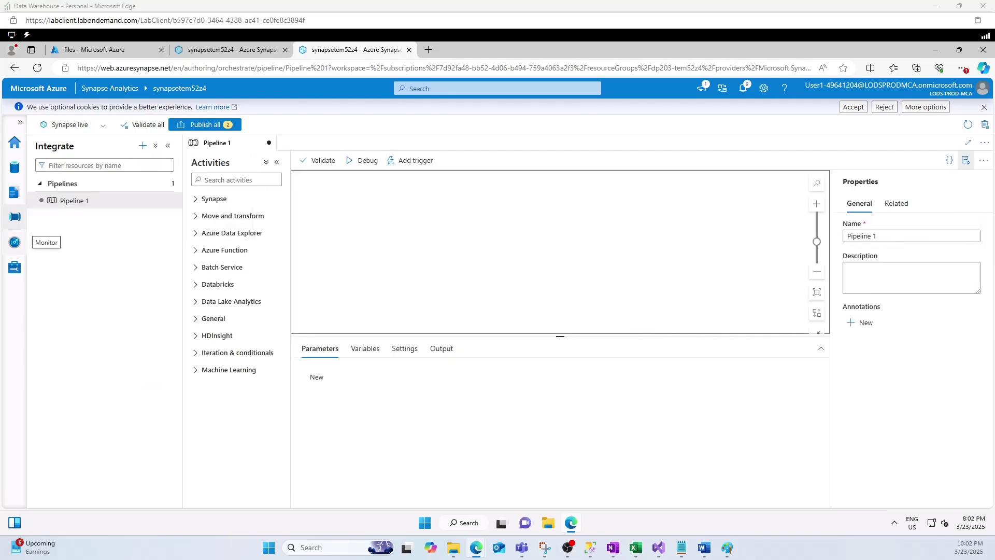
{"action": "double_click", "coordinate": [882, 236]}
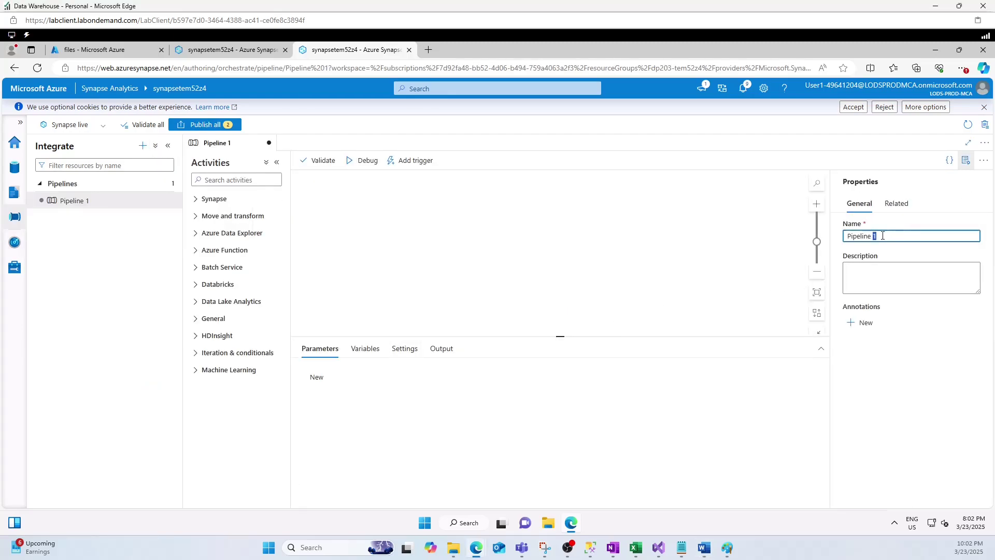
{"action": "key", "text": "ctrl+a"}
{"action": "type", "text": "IncrementalCopyPipeline"}
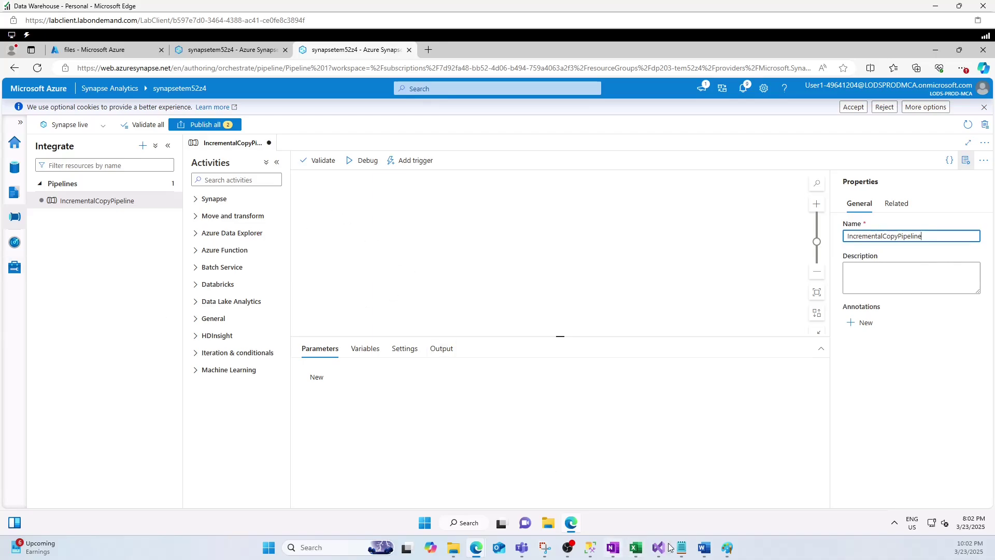
Consult the watermark flow diagram in Paint, and add a Lookup activity to the IncrementalCopyPipeline canvas in Synapse
{"action": "left_click", "coordinate": [727, 548]}
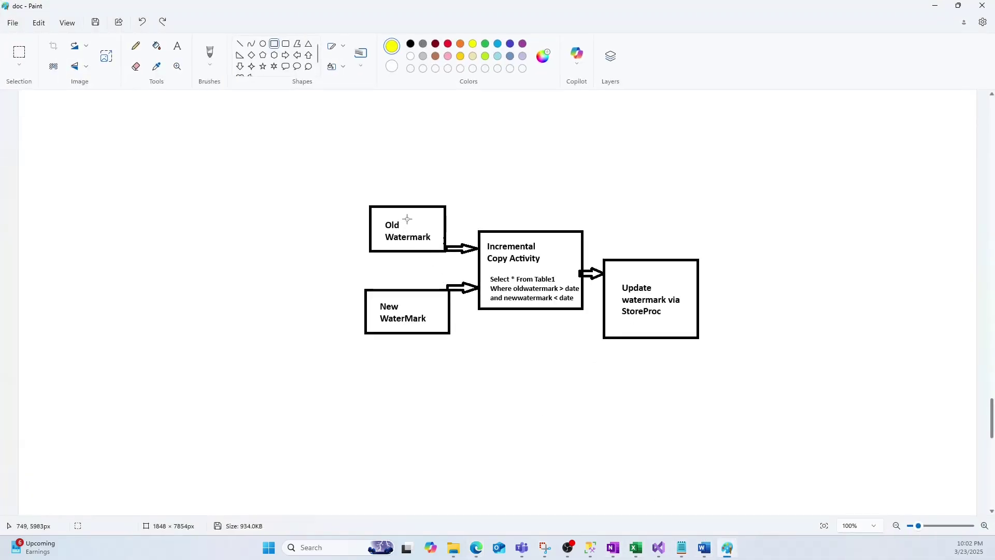
{"action": "left_click", "coordinate": [935, 7]}
{"action": "left_click", "coordinate": [249, 180]}
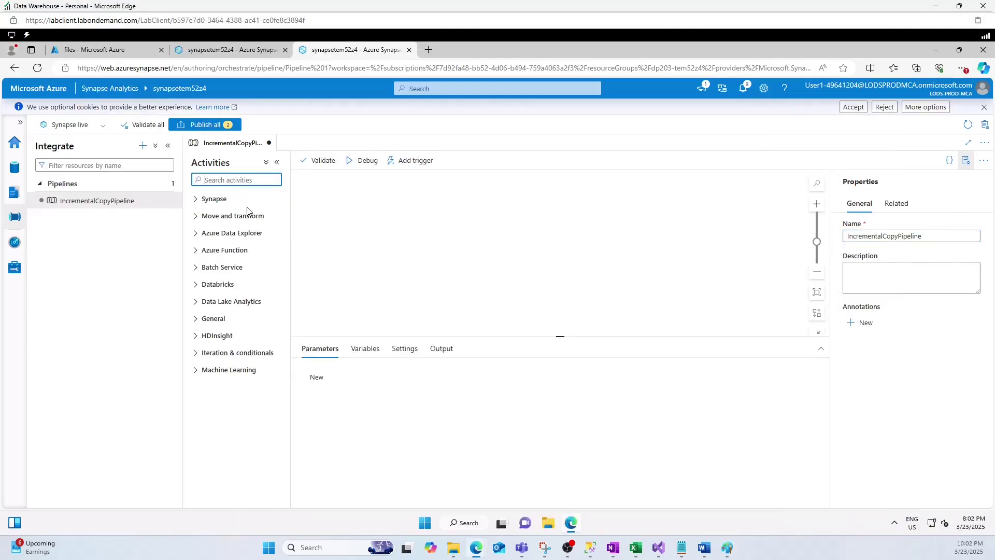
{"action": "type", "text": "look"}
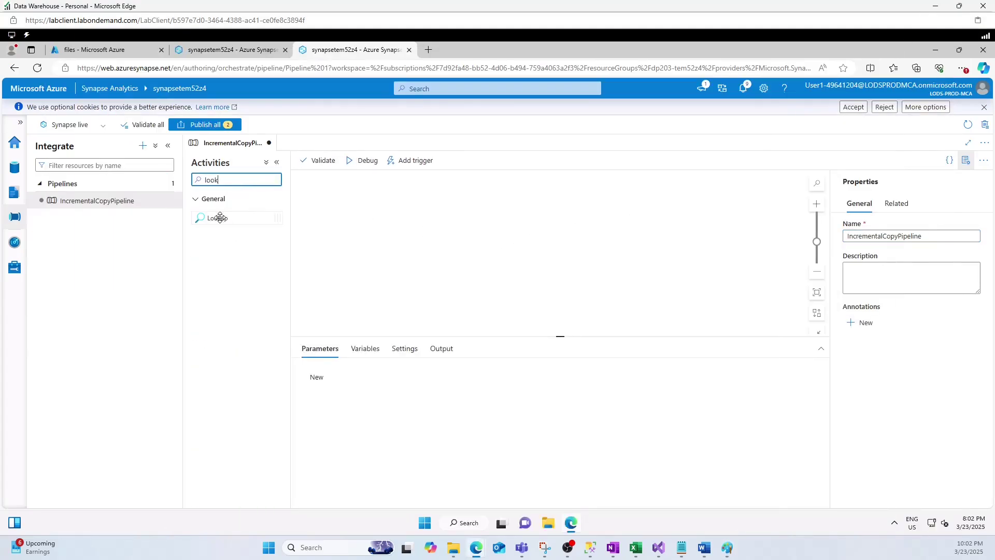
{"action": "left_click_drag", "start_coordinate": [215, 216], "coordinate": [334, 203]}
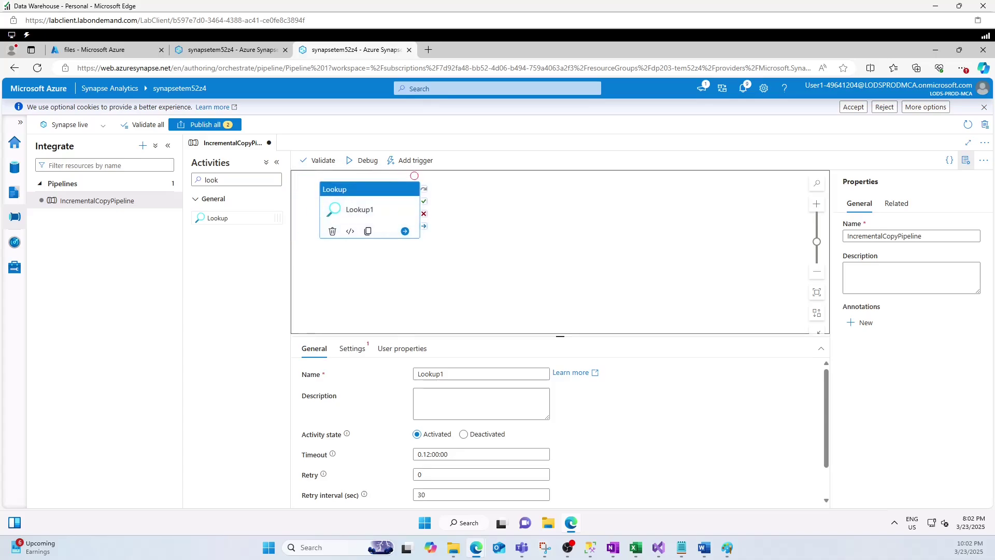
Rename the Lookup activity as LookupOldWaterMarkActivity
{"action": "left_click", "coordinate": [455, 374]}
{"action": "type", "text": "LookupOldWaterMarkActivity"}
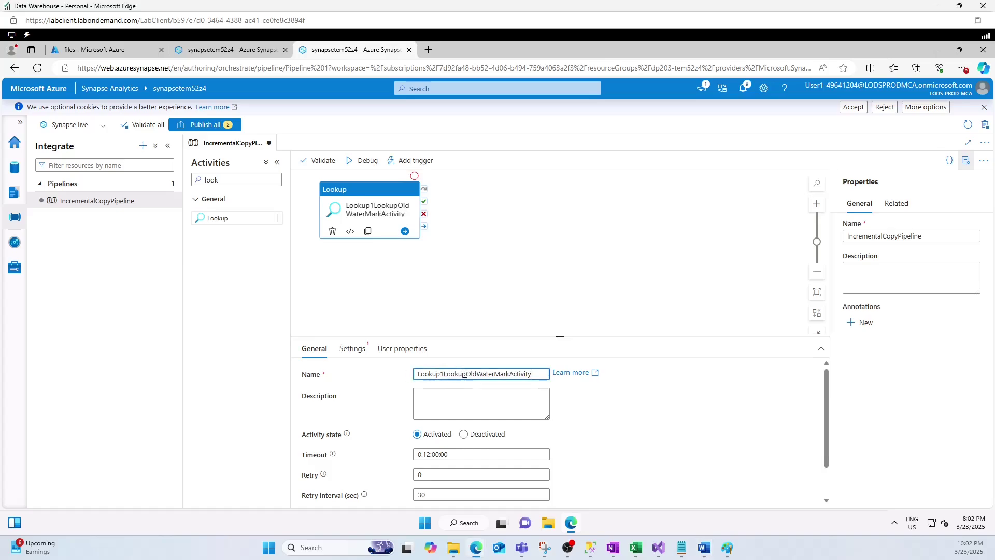
{"action": "double_click", "coordinate": [464, 374]}
{"action": "type", "text": "LookupOldWaterMarkActivity"}
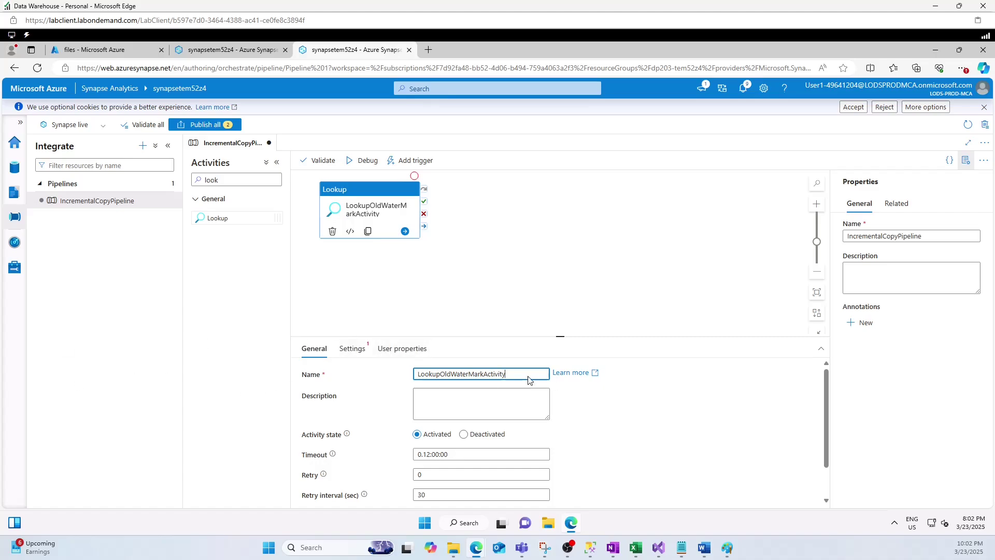
Start a new source dataset for LookupOldWaterMarkActivity, using Azure Synapse dedicated SQL pool as the data store
{"action": "left_click", "coordinate": [965, 160]}
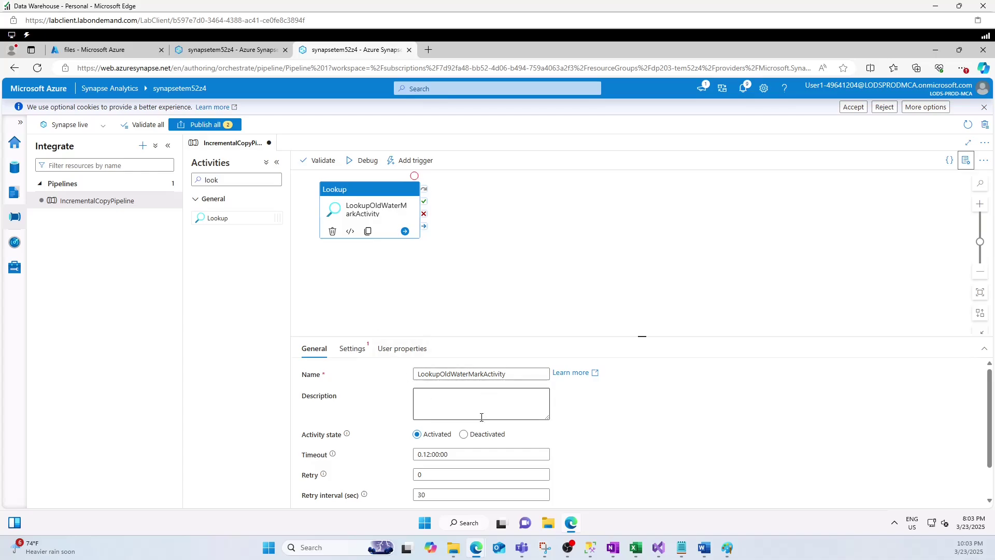
{"action": "scroll", "coordinate": [482, 438], "scroll_direction": "down", "scroll_amount": 1}
{"action": "left_click", "coordinate": [352, 349]}
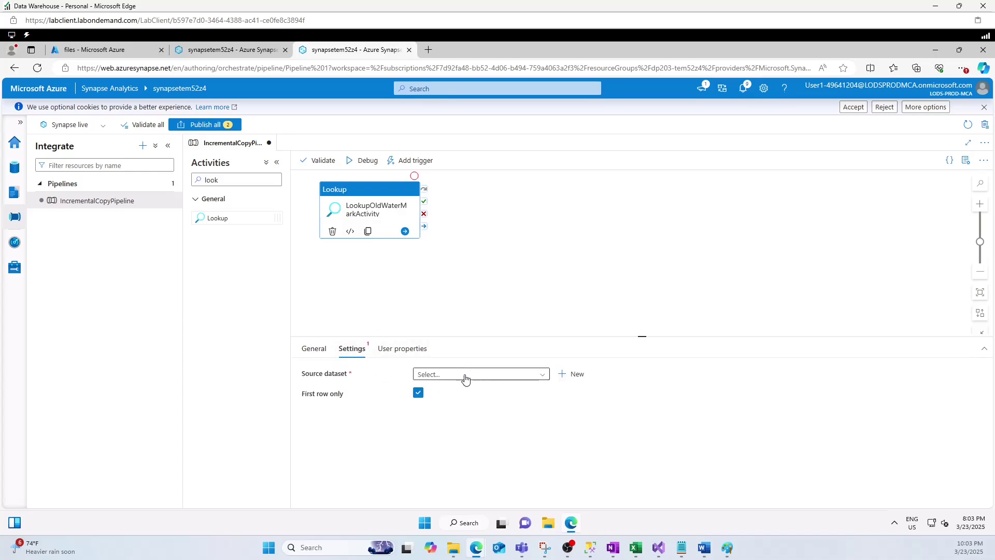
{"action": "left_click", "coordinate": [574, 374]}
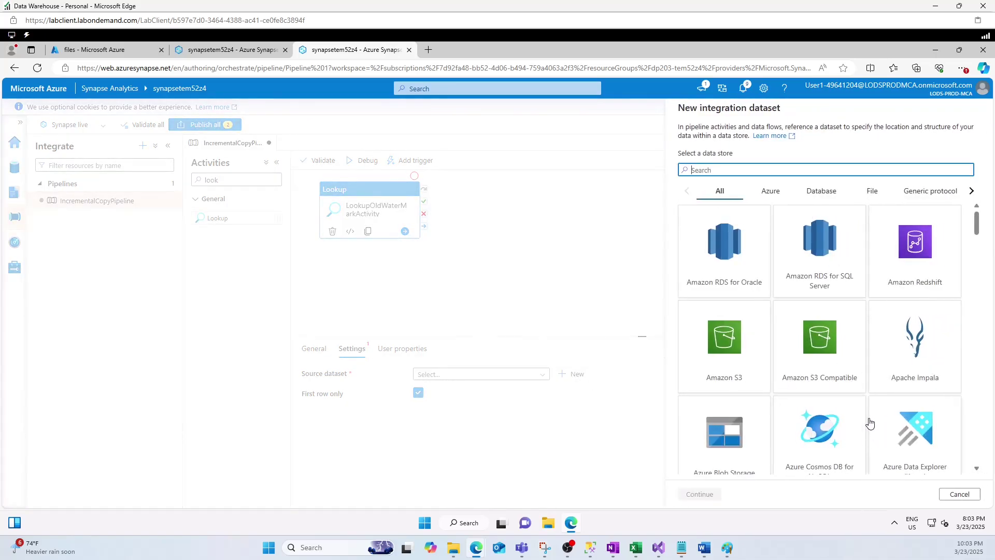
{"action": "scroll", "coordinate": [887, 420], "scroll_direction": "down", "scroll_amount": 3}
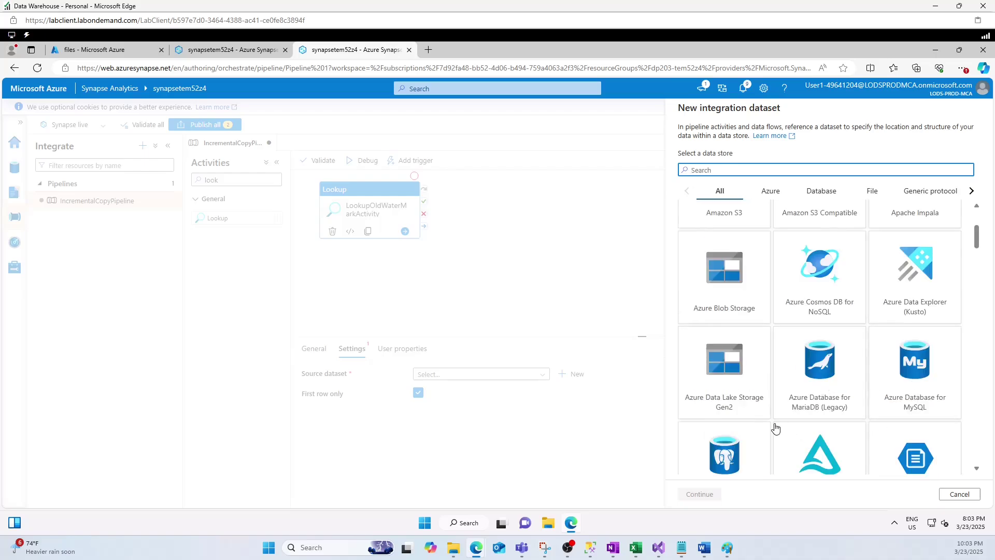
{"action": "scroll", "coordinate": [803, 390], "scroll_direction": "down", "scroll_amount": 3}
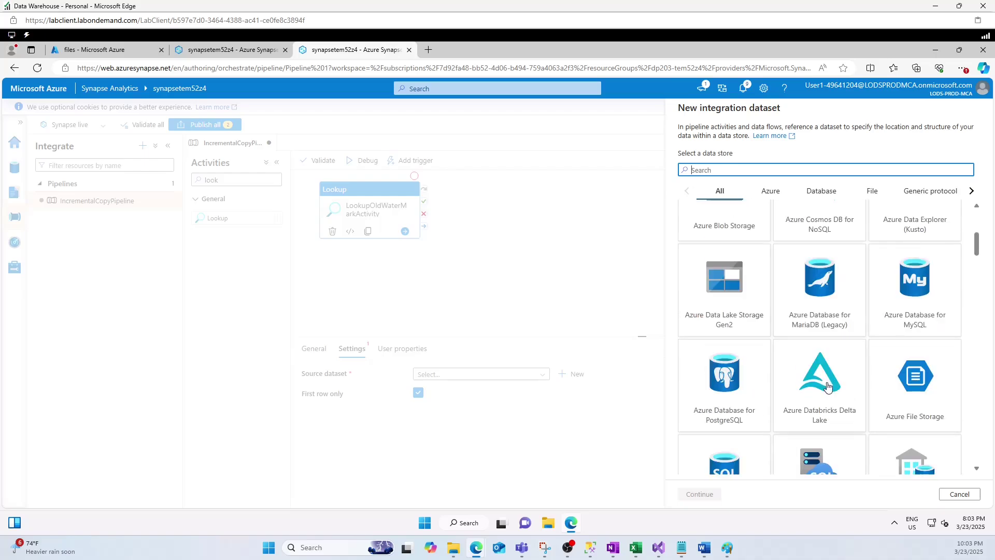
{"action": "scroll", "coordinate": [803, 390], "scroll_direction": "down", "scroll_amount": 2}
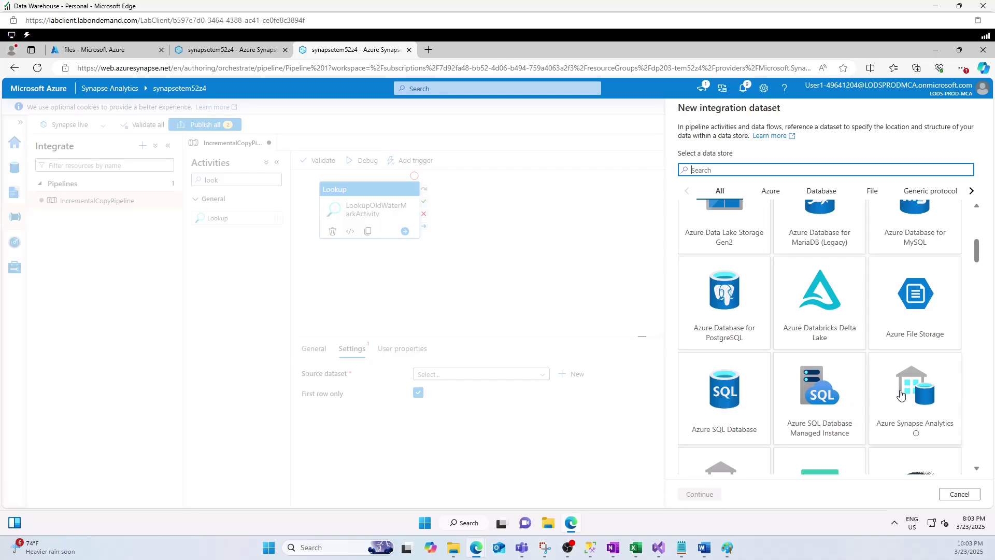
{"action": "scroll", "coordinate": [900, 384], "scroll_direction": "down", "scroll_amount": 2}
{"action": "left_click", "coordinate": [717, 415]}
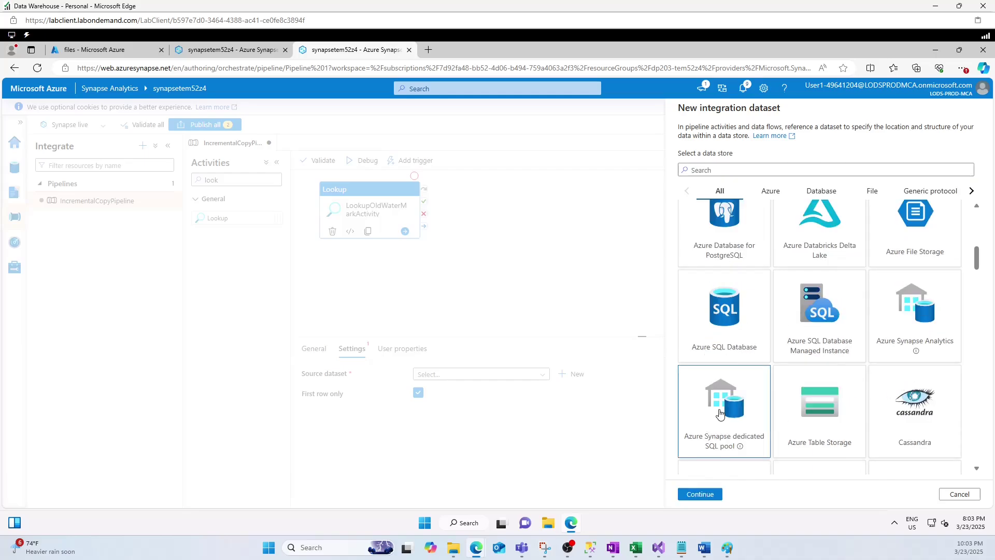
{"action": "left_click", "coordinate": [700, 494]}
Name the new dataset OldWatermarkfromDelicatedSQL
{"action": "double_click", "coordinate": [709, 141]}
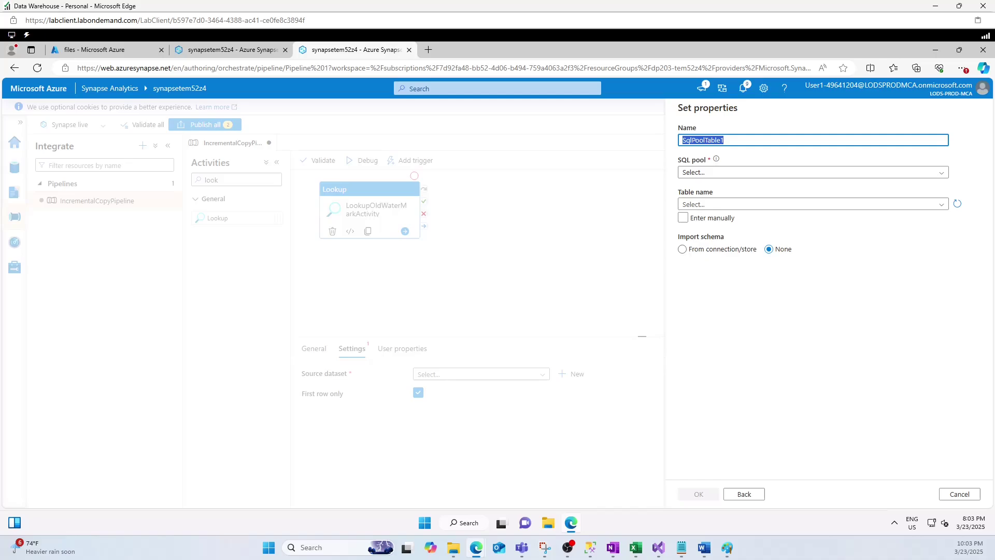
{"action": "type", "text": "My"}
{"action": "key", "text": "BackSpace"}
{"action": "key", "text": "BackSpace"}
{"action": "type", "text": "O"}
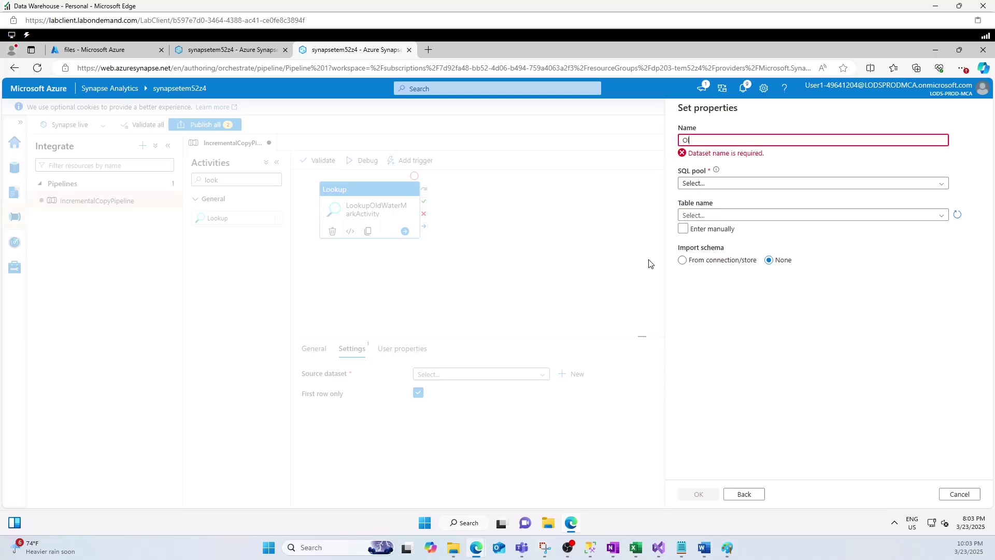
{"action": "type", "text": "ldWa"}
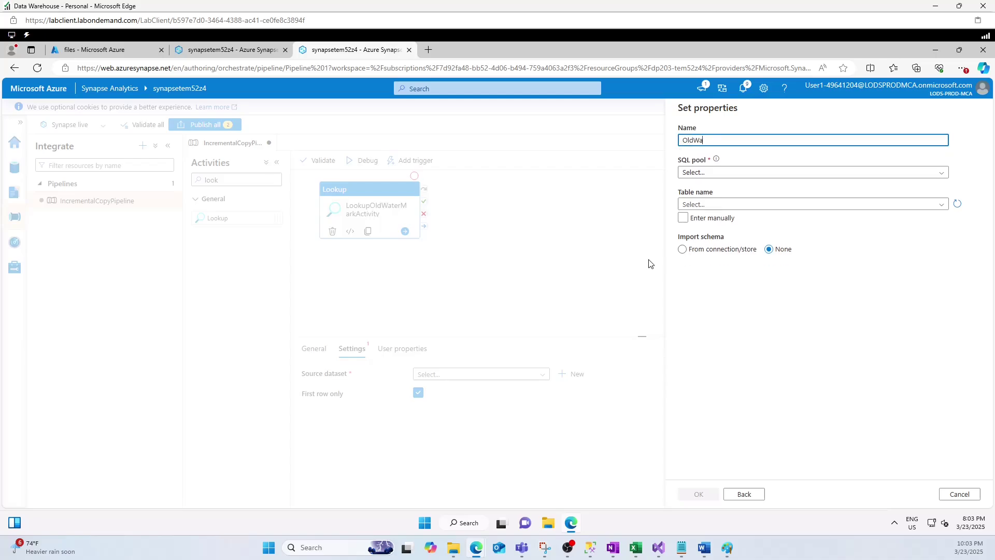
{"action": "type", "text": "termarkfromDelicatedSQL"}
Point the dataset to SQL pool sqltem52z4 and table dbo.watermarktable, and create it
{"action": "left_click", "coordinate": [752, 172]}
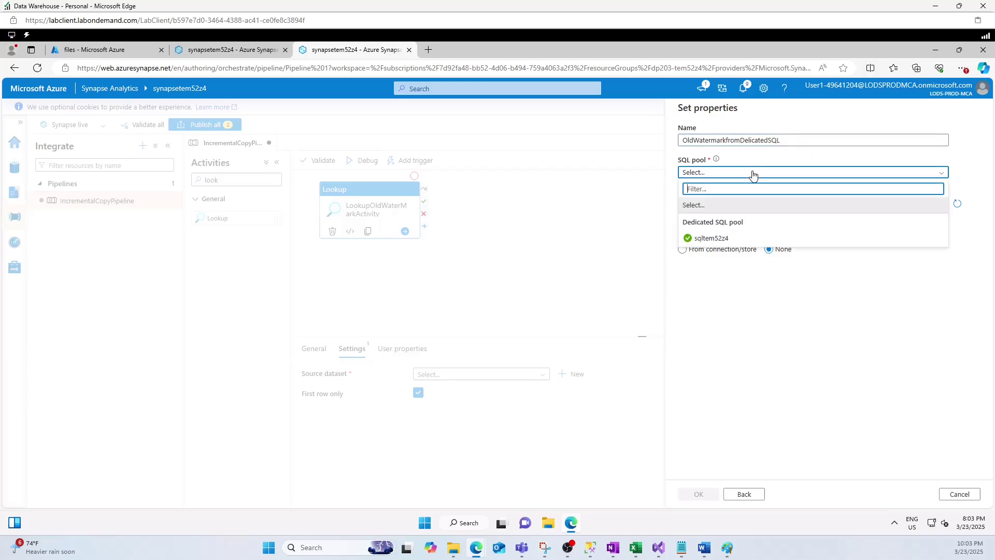
{"action": "left_click", "coordinate": [708, 239]}
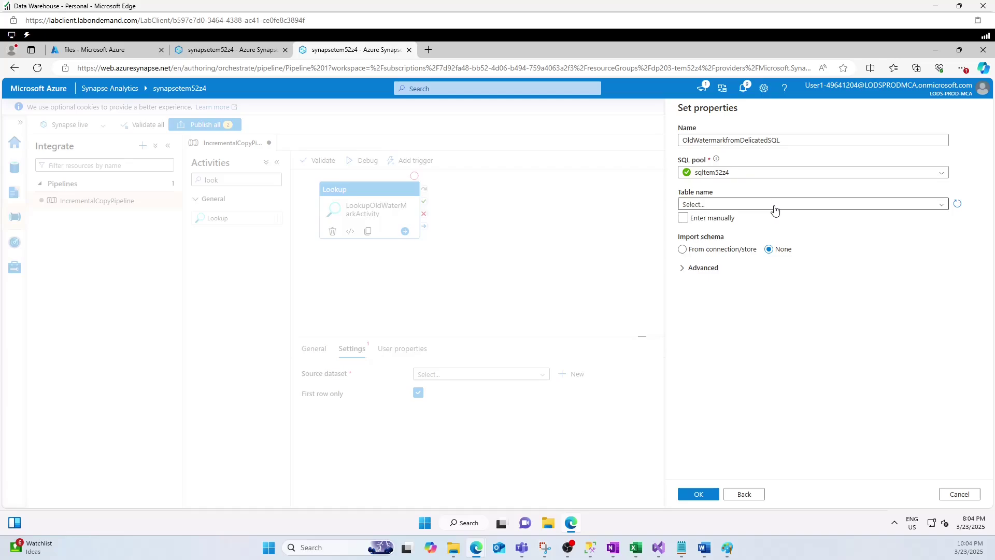
{"action": "left_click", "coordinate": [817, 204]}
{"action": "left_click_drag", "start_coordinate": [943, 254], "coordinate": [944, 358]}
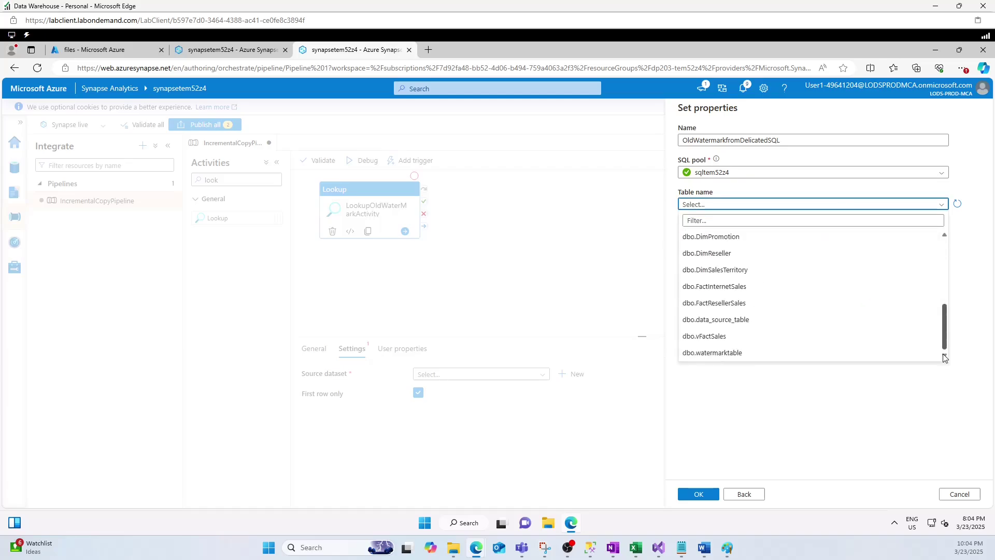
{"action": "left_click", "coordinate": [730, 353]}
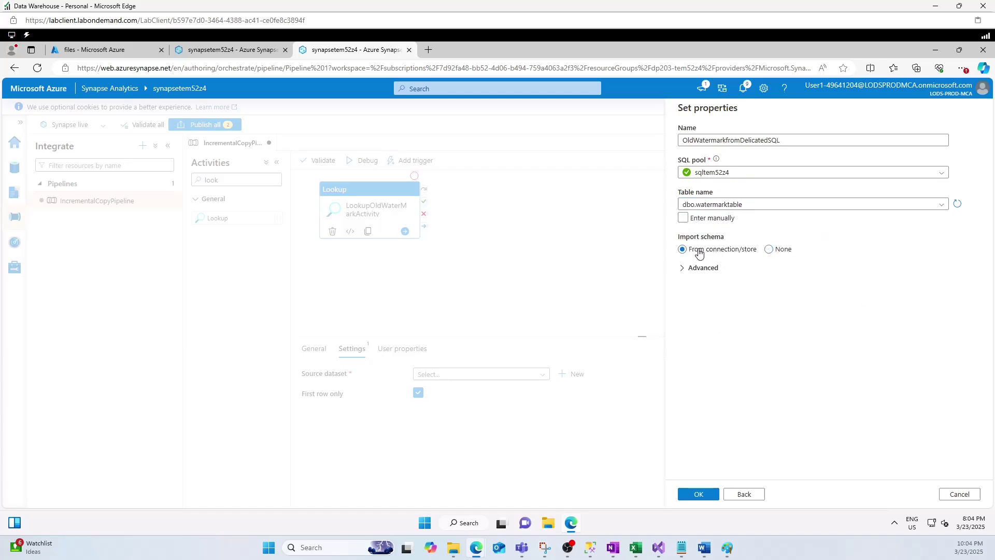
{"action": "left_click", "coordinate": [700, 493]}
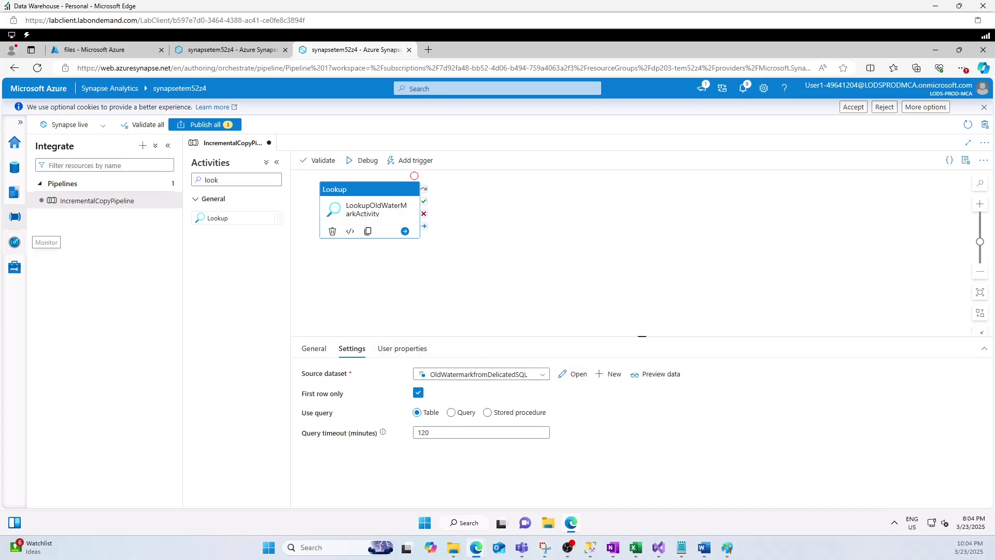
Add a second Lookup activity below the first on the pipeline canvas and name it LookupNewWaterMarkActivity
{"action": "left_click_drag", "start_coordinate": [212, 219], "coordinate": [389, 289]}
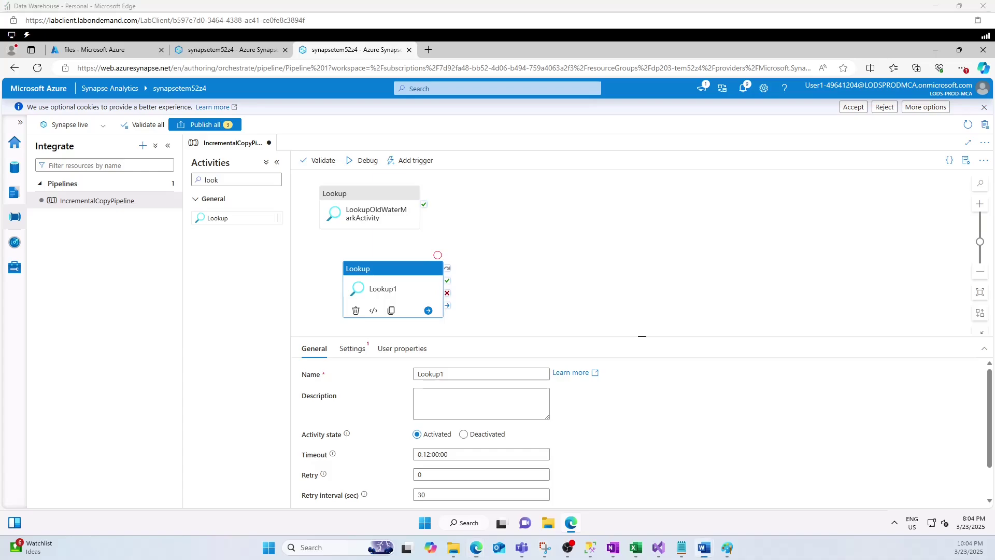
{"action": "double_click", "coordinate": [461, 374]}
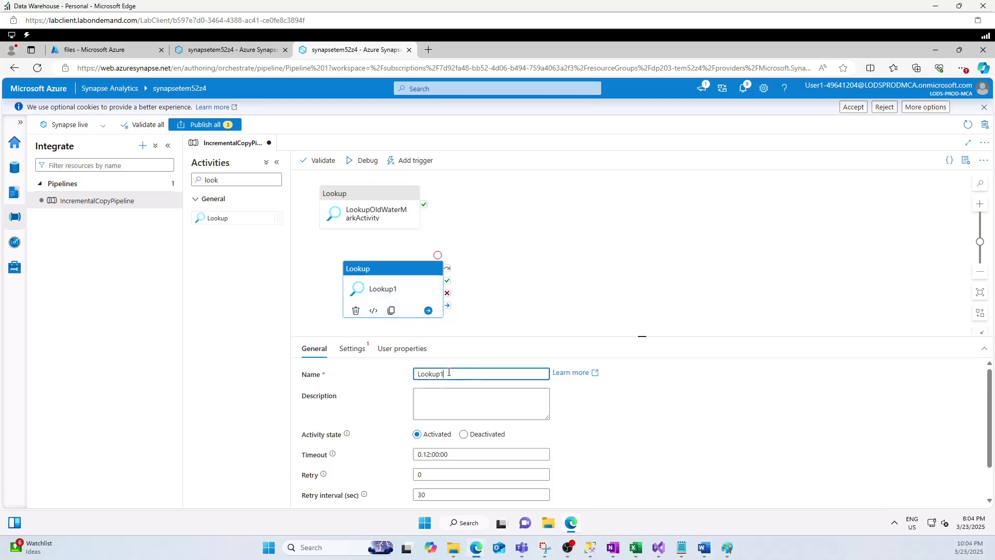
{"action": "type", "text": "LookupNewWaterMarkActivity"}
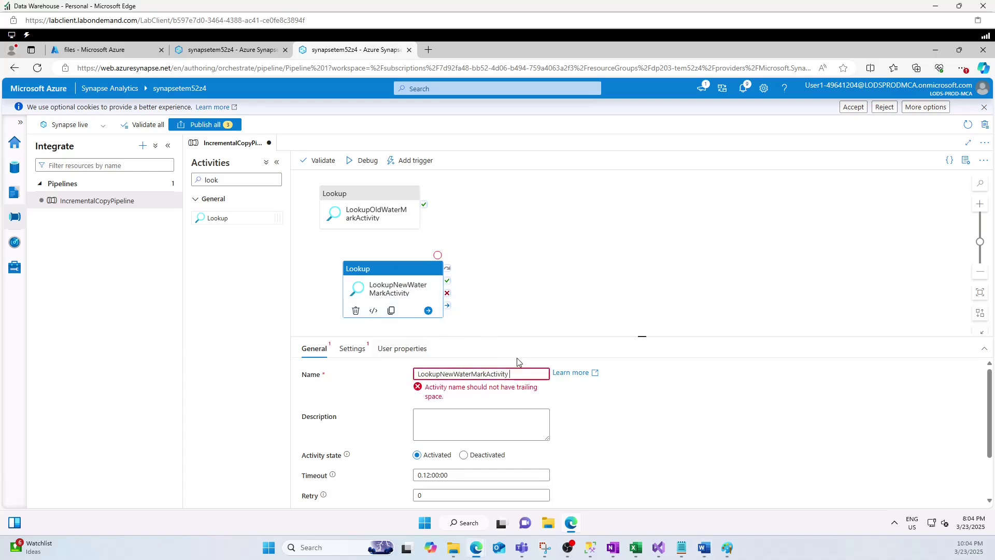
{"action": "key", "text": "BackSpace"}
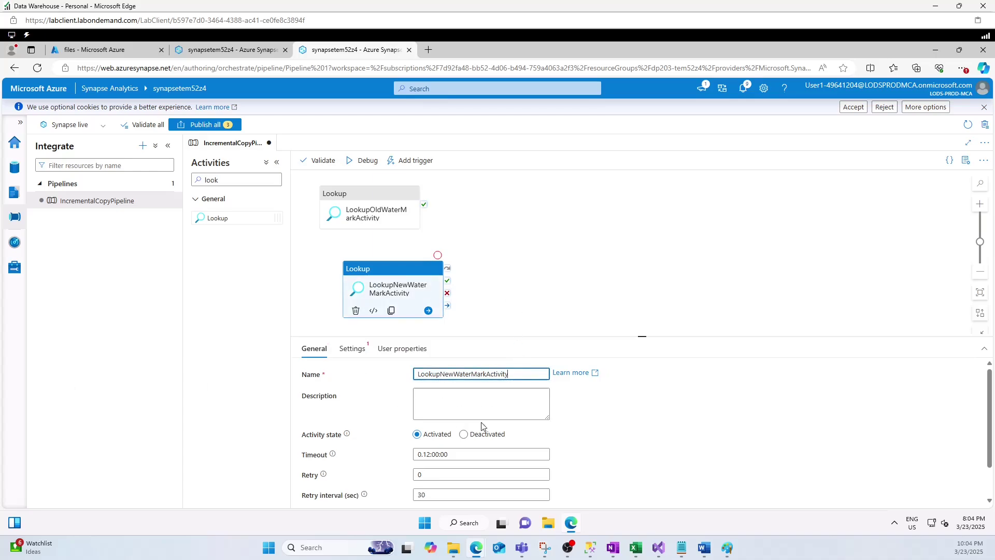
Start a new source dataset for LookupNewWaterMarkActivity, with Azure Synapse dedicated SQL pool as its data store
{"action": "left_click", "coordinate": [352, 349]}
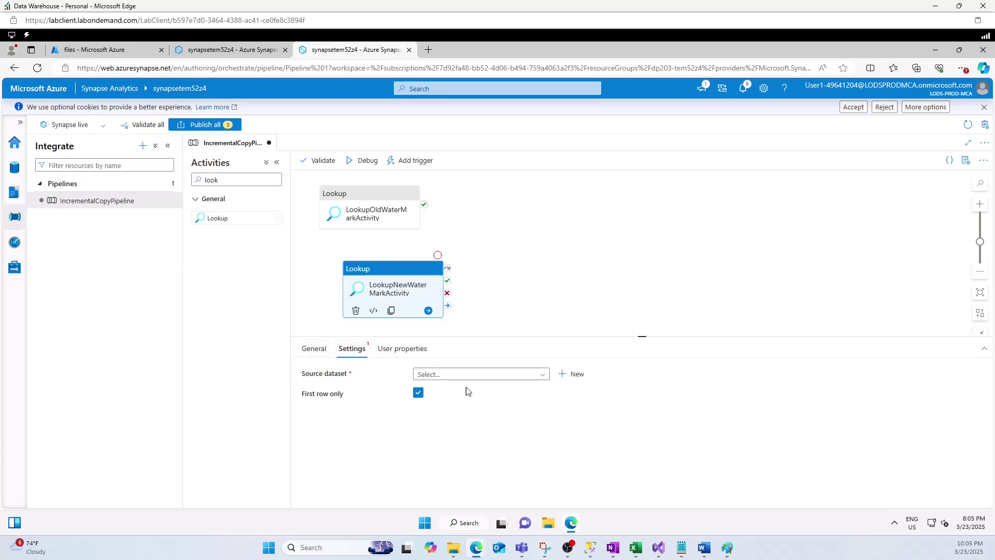
{"action": "left_click", "coordinate": [574, 374]}
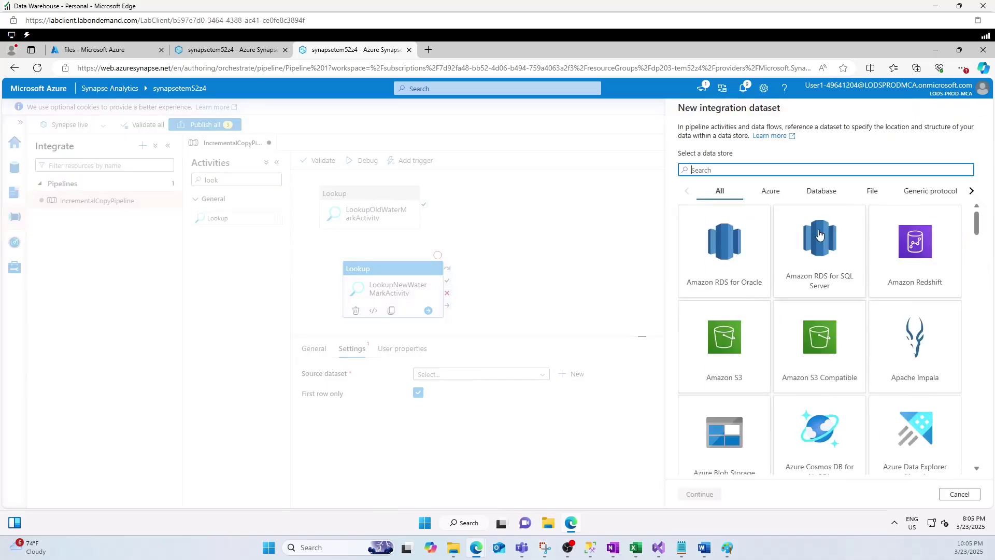
{"action": "scroll", "coordinate": [888, 391], "scroll_direction": "down", "scroll_amount": 3}
{"action": "scroll", "coordinate": [888, 391], "scroll_direction": "down", "scroll_amount": 3}
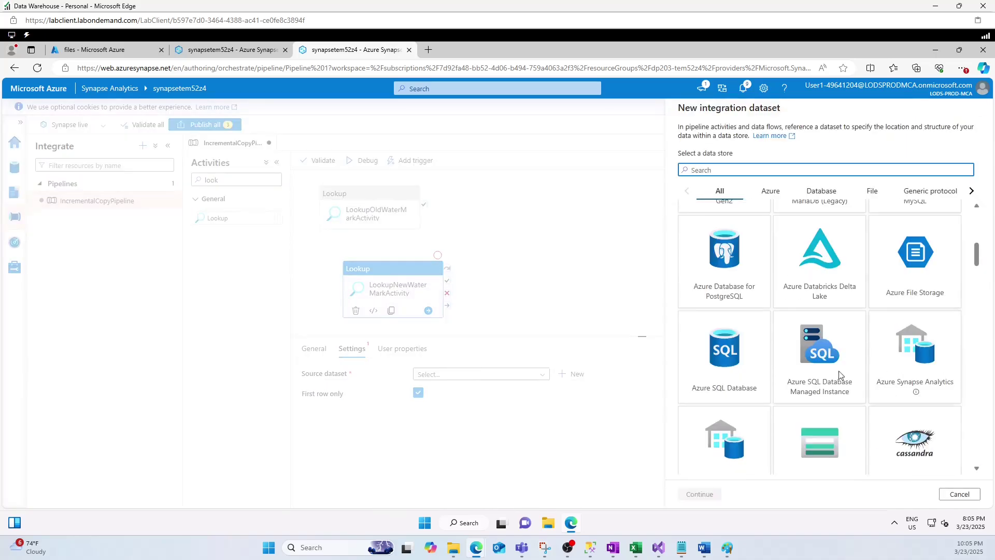
{"action": "left_click", "coordinate": [725, 431]}
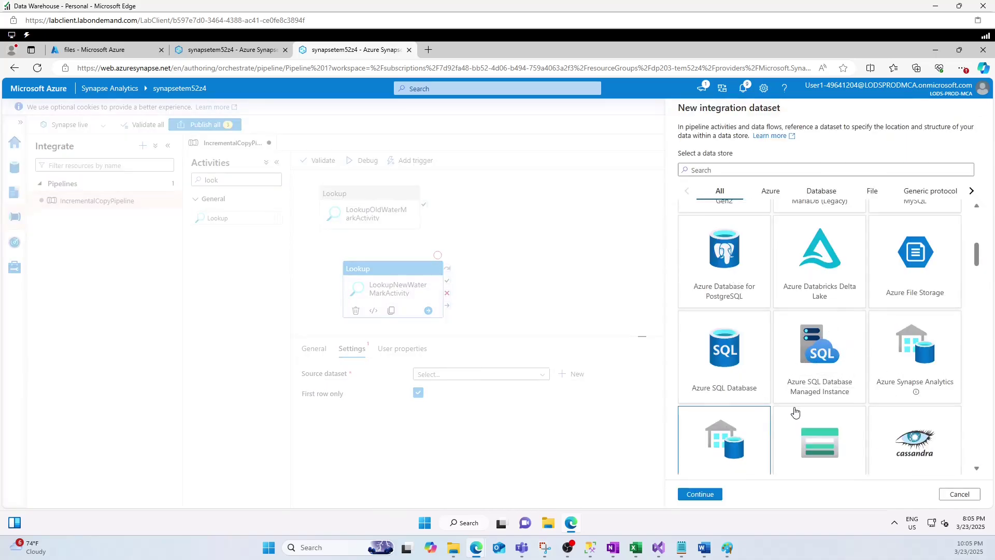
{"action": "scroll", "coordinate": [731, 435], "scroll_direction": "down", "scroll_amount": 3}
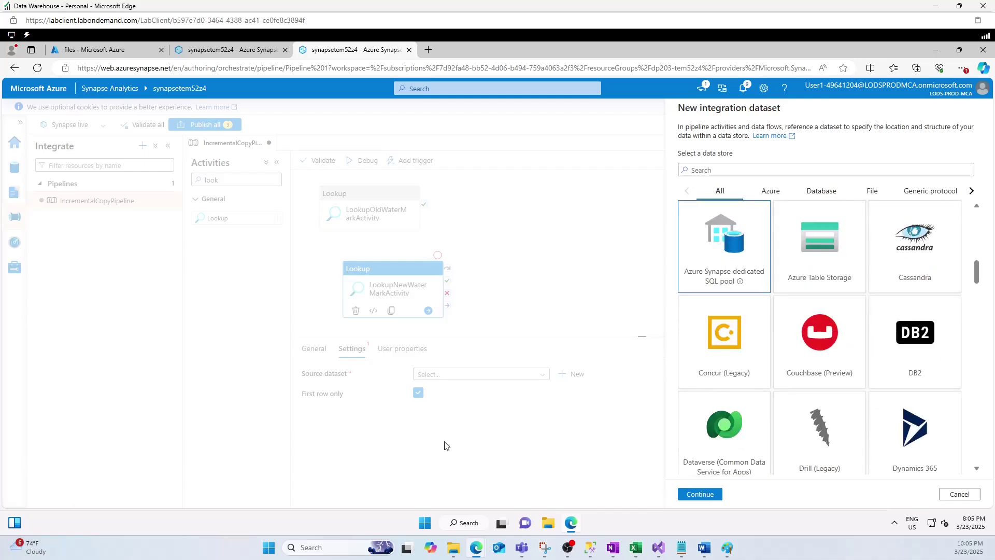
{"action": "left_click", "coordinate": [700, 493]}
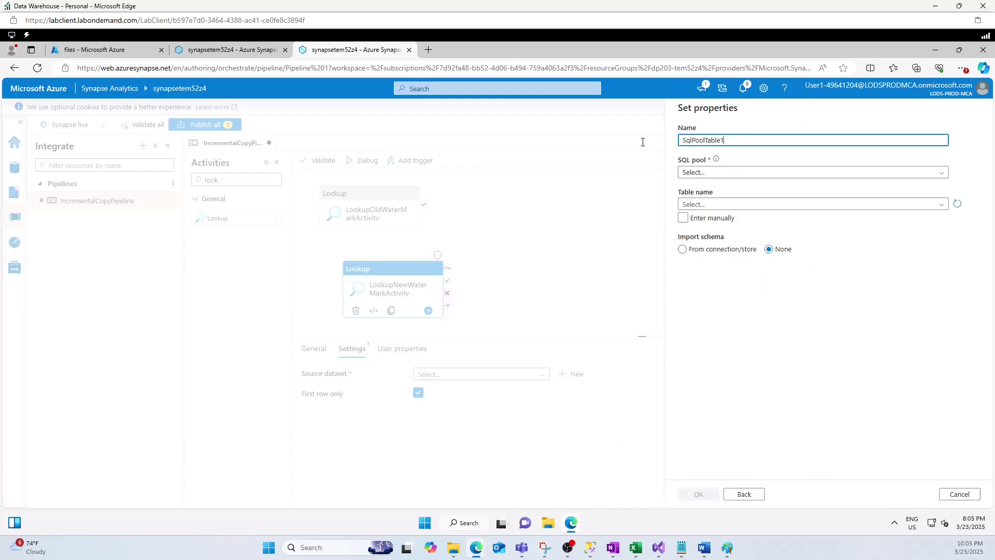
Create the dataset as NewWaterMarkDeccatedSQL, using SQL pool sqltem52z4 and table dbo.data_source_table
{"action": "type", "text": "NewWaterMarkDeccatedSQL"}
{"action": "left_click", "coordinate": [699, 172]}
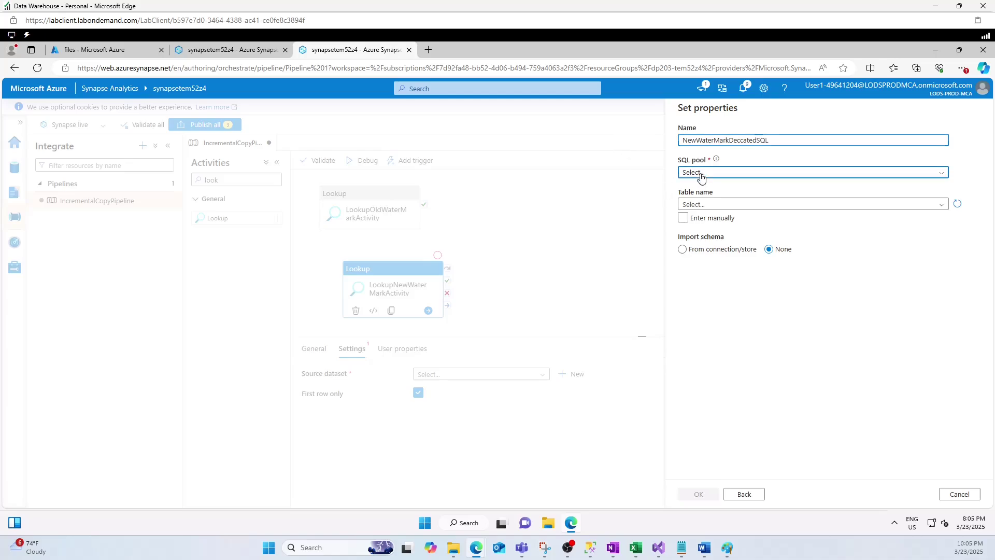
{"action": "left_click", "coordinate": [711, 239]}
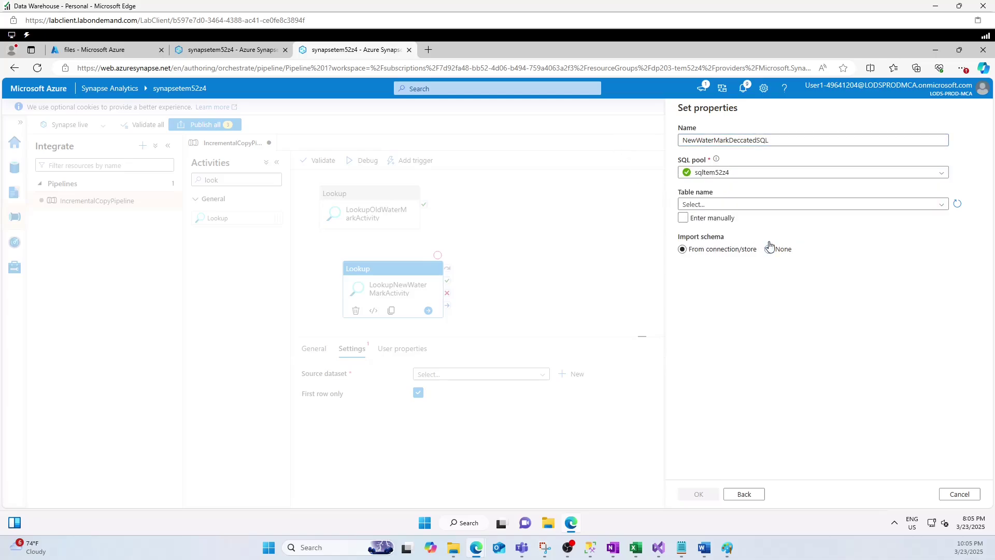
{"action": "left_click", "coordinate": [740, 206]}
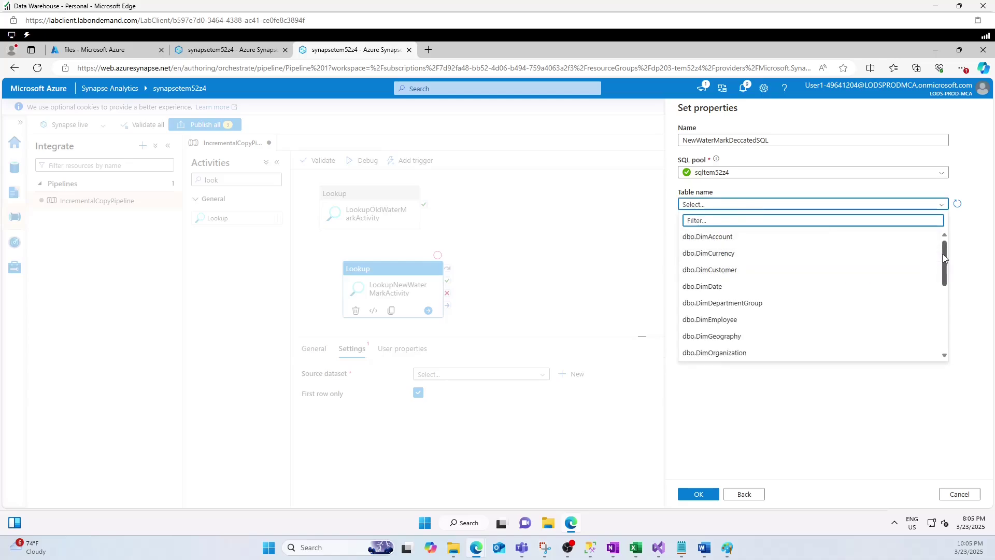
{"action": "left_click_drag", "start_coordinate": [944, 259], "coordinate": [893, 349]}
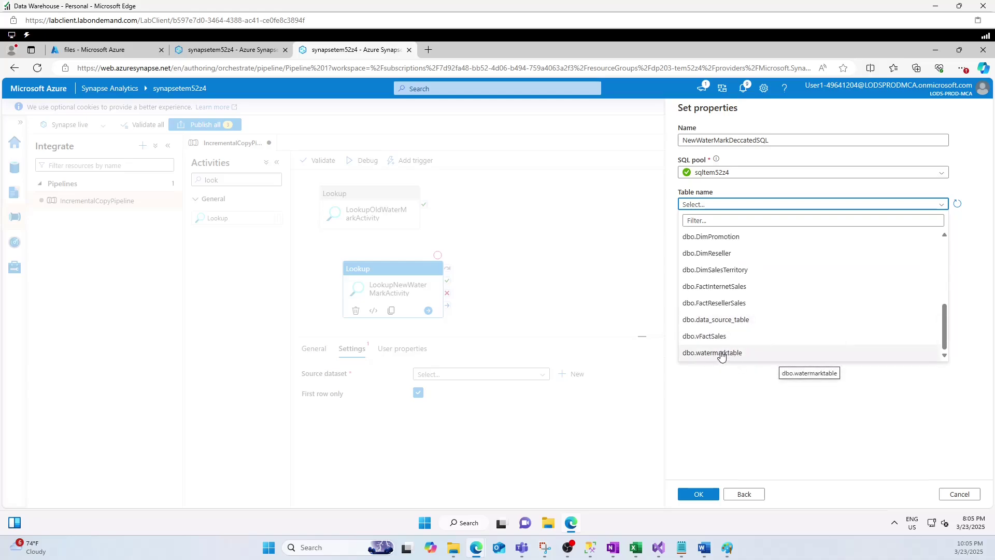
{"action": "left_click", "coordinate": [719, 321]}
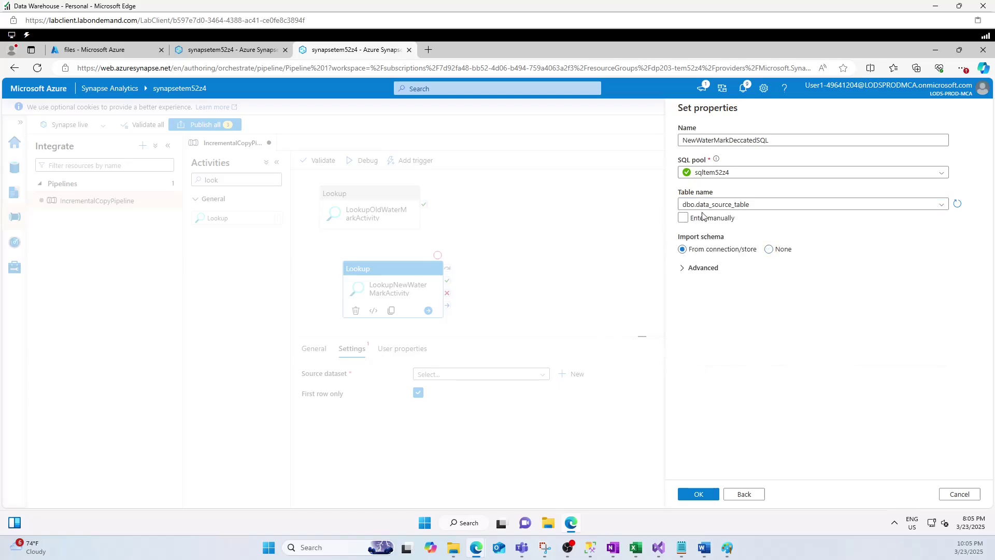
{"action": "left_click", "coordinate": [706, 494]}
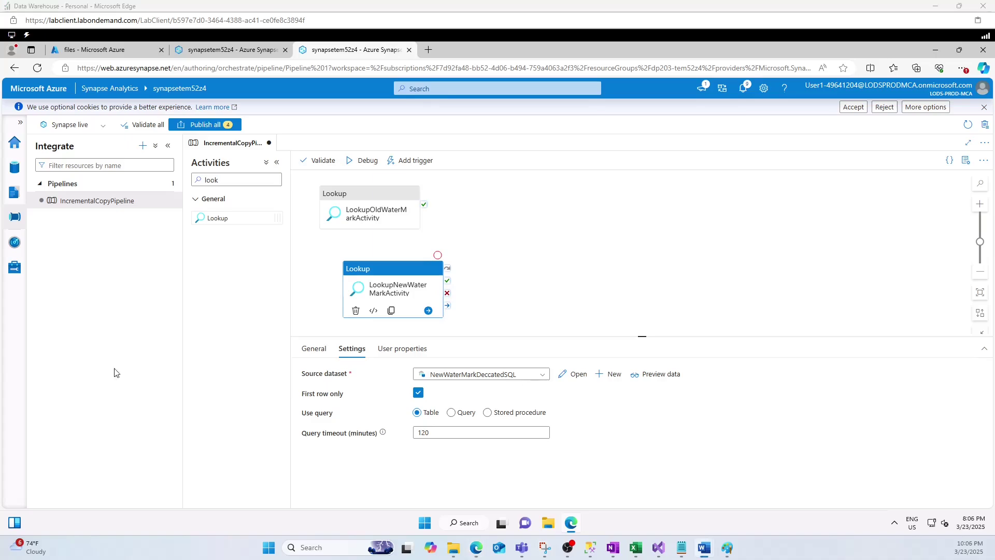
Set LookupNewWaterMarkActivity to use the query select MAX(LastModifytime) as NewWatermarkvalue from data_source_table
{"action": "left_click", "coordinate": [451, 413]}
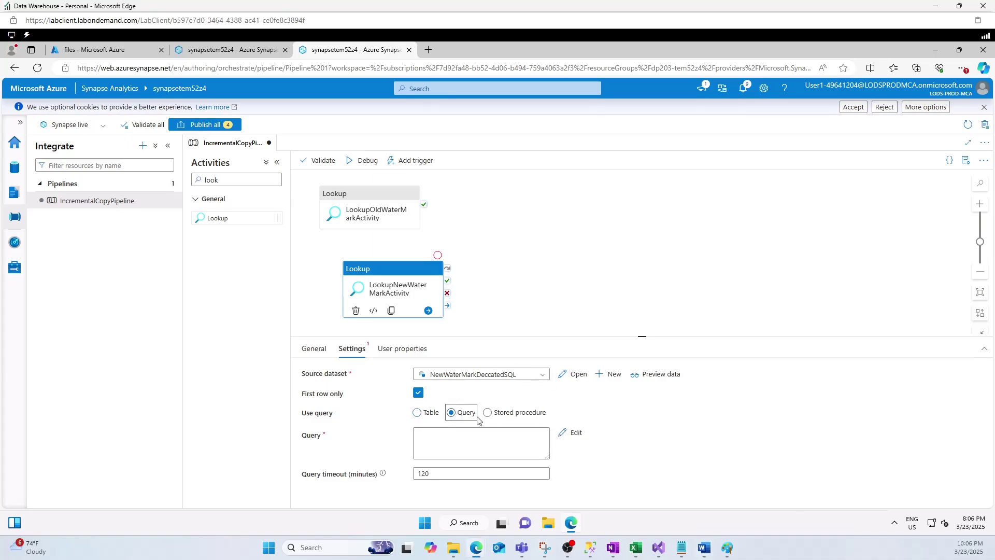
{"action": "left_click", "coordinate": [438, 439]}
{"action": "left_click", "coordinate": [469, 467]}
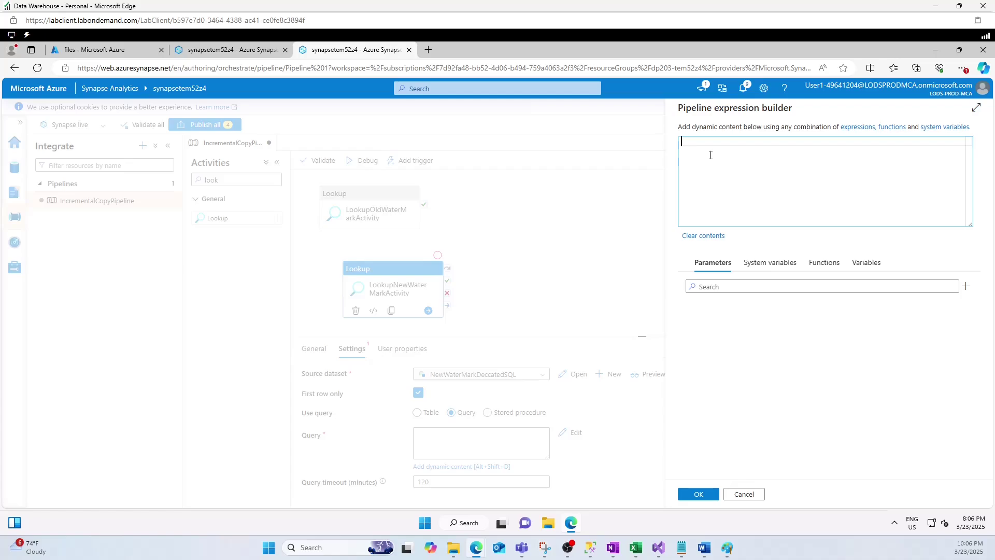
{"action": "type", "text": "select MAX(LastModifytime) as NewWatermarkvalue from data_source_table"}
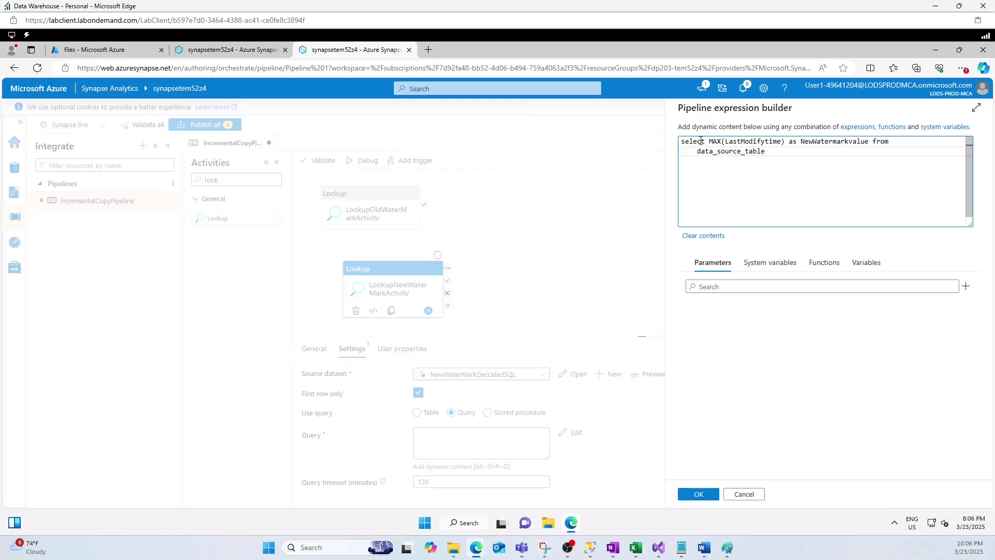
{"action": "double_click", "coordinate": [745, 141]}
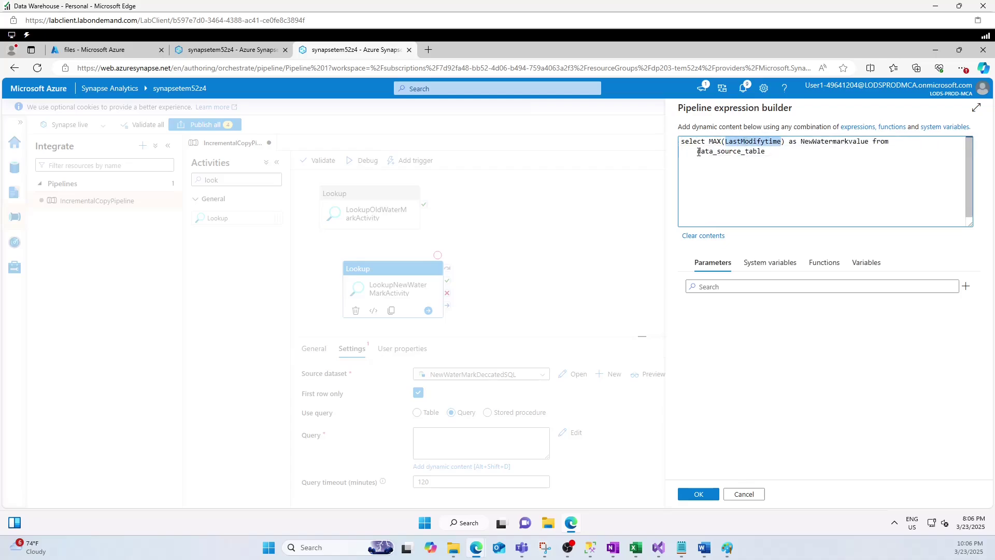
{"action": "left_click_drag", "start_coordinate": [695, 151], "coordinate": [782, 156]}
{"action": "left_click", "coordinate": [748, 152]}
{"action": "triple_click", "coordinate": [749, 151]}
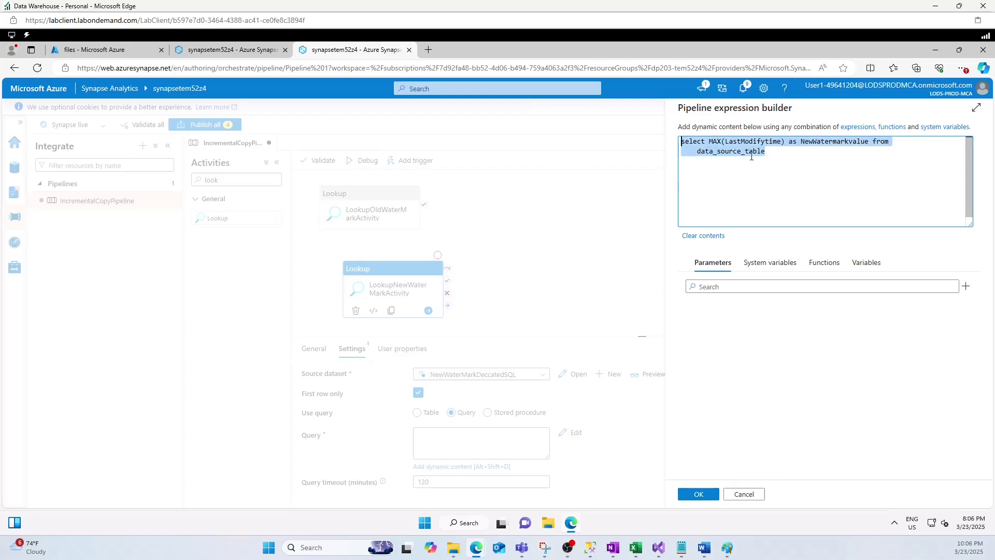
{"action": "left_click", "coordinate": [748, 151]}
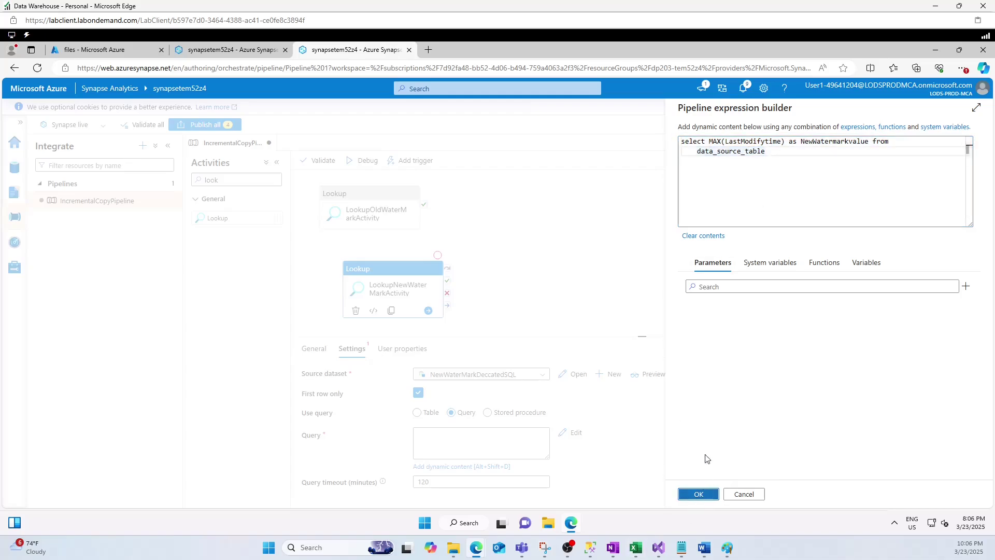
{"action": "left_click", "coordinate": [699, 493]}
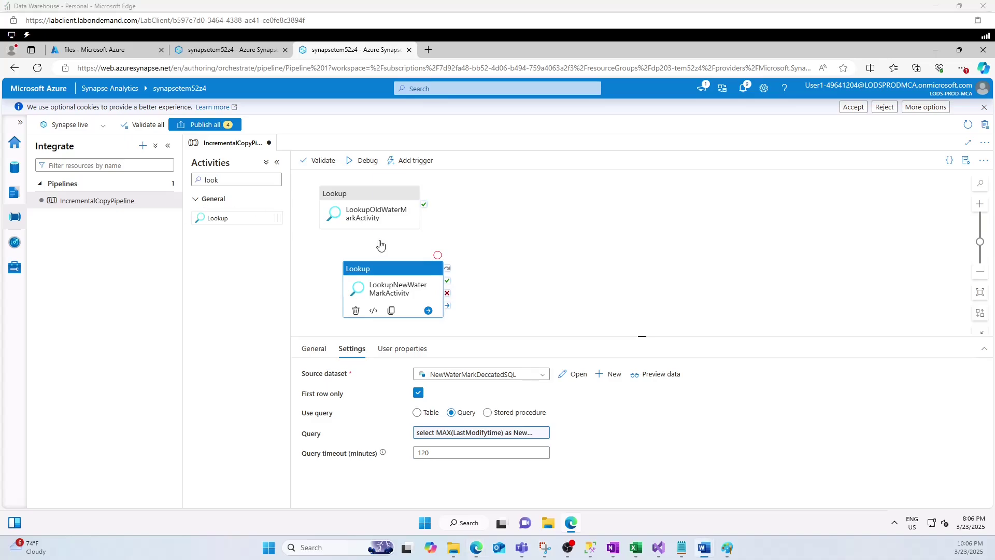
Move LookupNewWaterMarkActivity closer under the old-watermark Lookup, and check the pipeline flow diagram in Paint
{"action": "left_click_drag", "start_coordinate": [373, 270], "coordinate": [359, 269]}
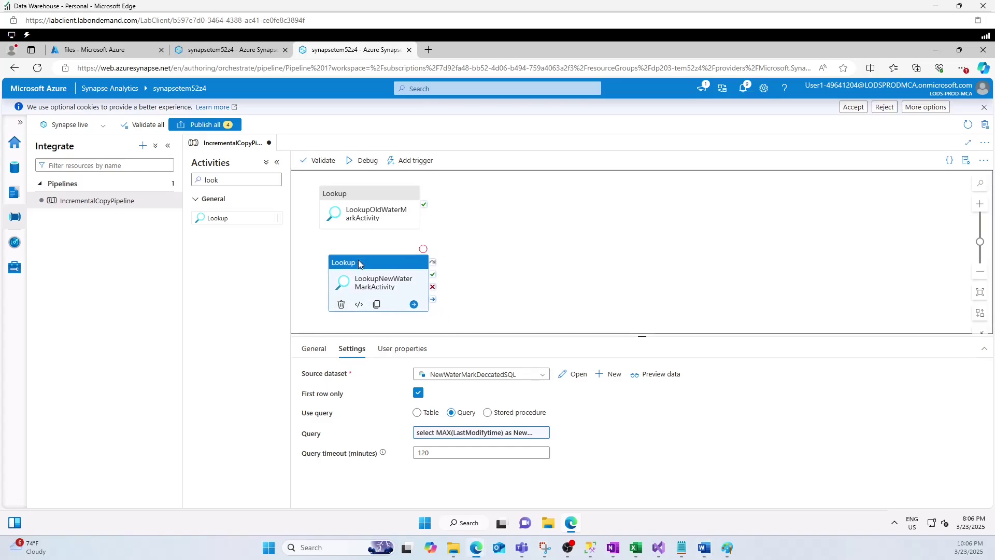
{"action": "left_click", "coordinate": [536, 255]}
{"action": "left_click", "coordinate": [727, 548]}
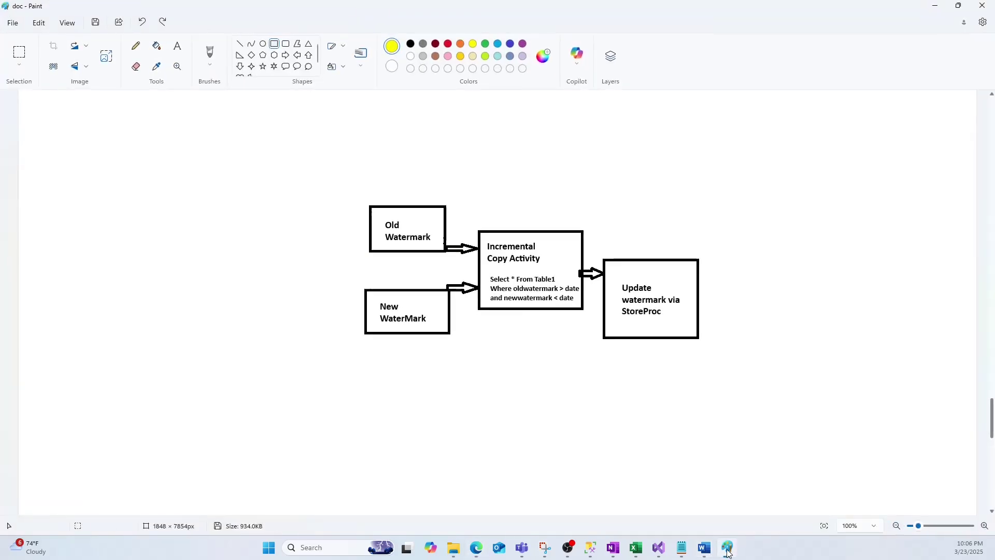
{"action": "left_click", "coordinate": [727, 548]}
Add a Copy data activity beside the two Lookups on the canvas and connect both Lookups to it on success
{"action": "left_click", "coordinate": [235, 186]}
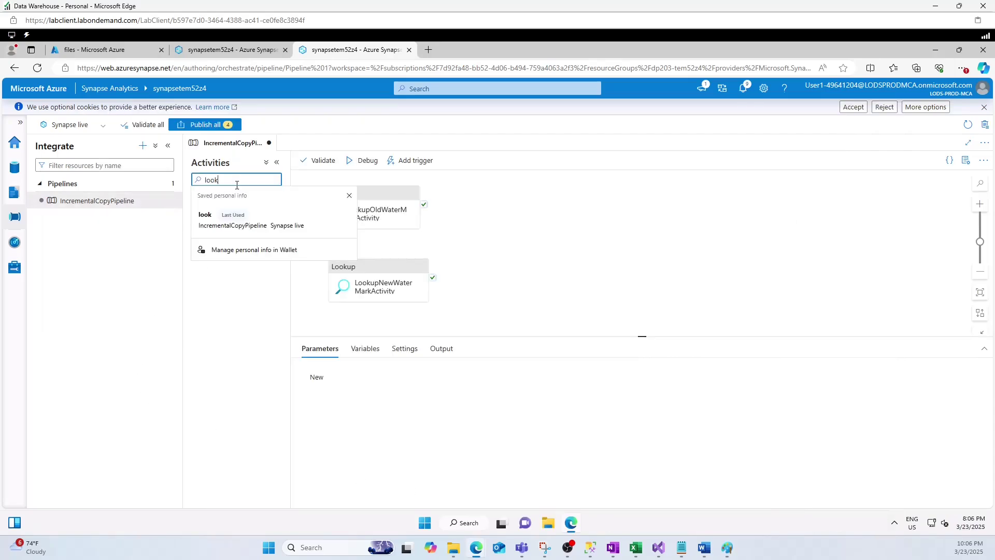
{"action": "key", "text": "BackSpace"}
{"action": "key", "text": "BackSpace"}
{"action": "key", "text": "BackSpace"}
{"action": "key", "text": "BackSpace"}
{"action": "type", "text": "cop"}
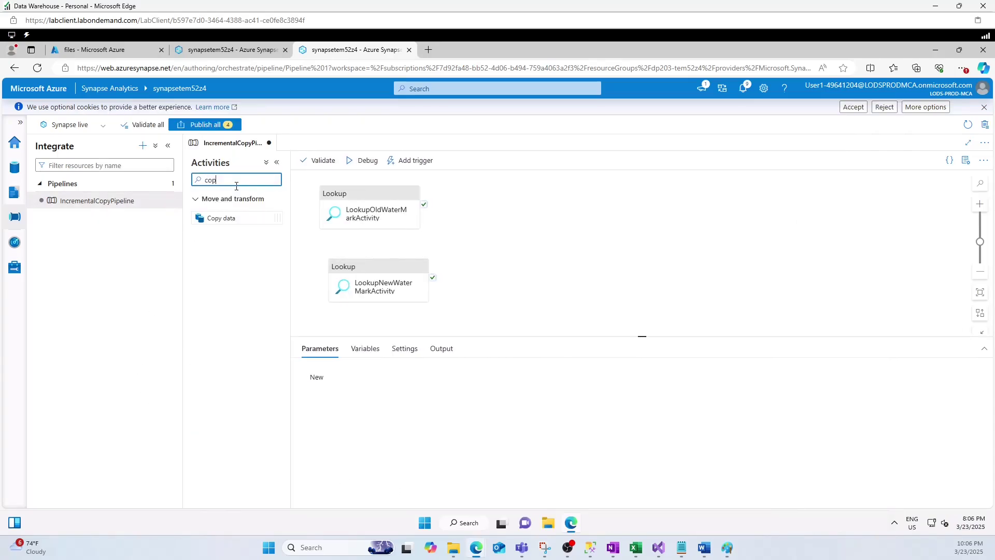
{"action": "type", "text": "y"}
{"action": "left_click_drag", "start_coordinate": [223, 218], "coordinate": [508, 247]}
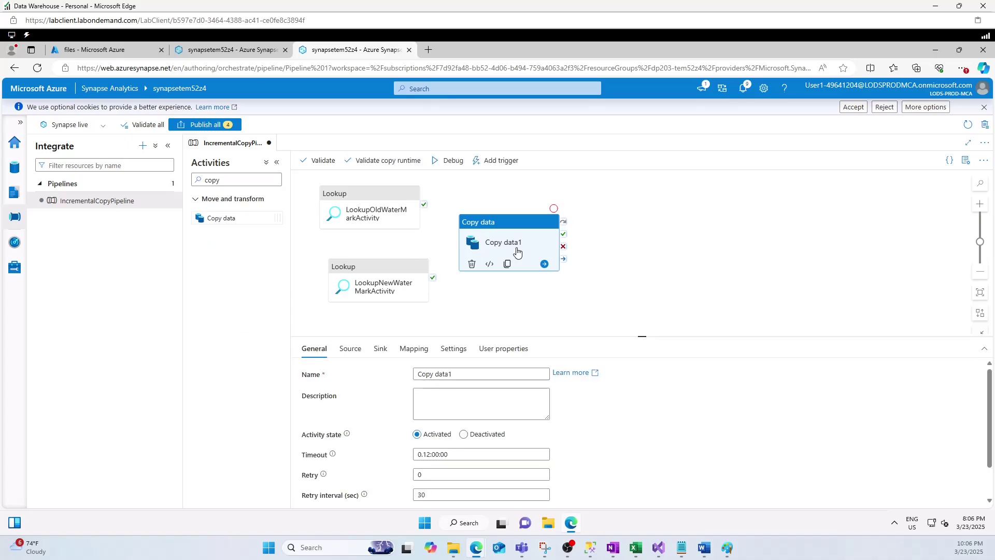
{"action": "left_click_drag", "start_coordinate": [423, 204], "coordinate": [487, 243]}
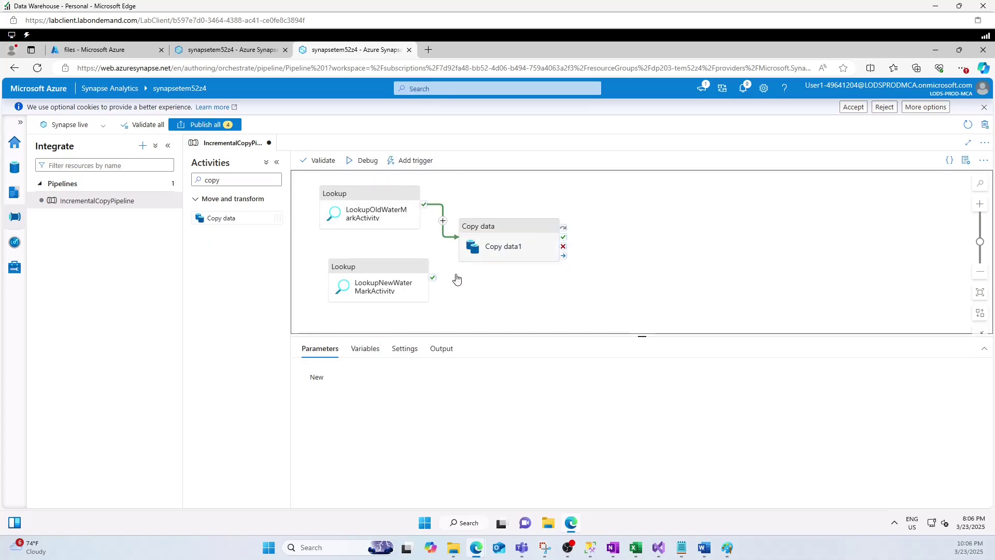
{"action": "left_click_drag", "start_coordinate": [435, 280], "coordinate": [462, 251]}
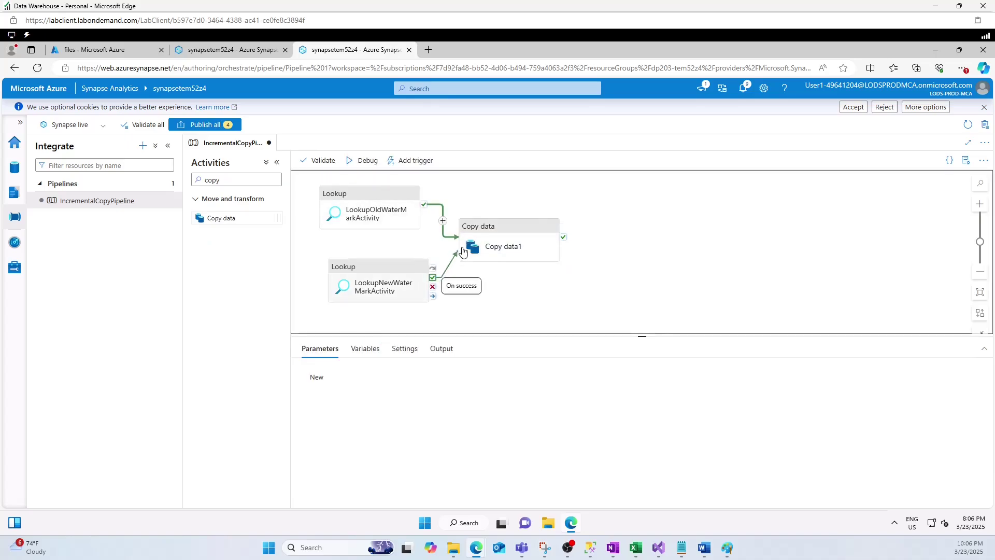
Rename the Copy data activity as IncrementalCopyActivity and open its source settings
{"action": "left_click", "coordinate": [513, 245]}
{"action": "left_click_drag", "start_coordinate": [464, 378], "coordinate": [409, 379]}
{"action": "key", "text": "ctrl+v"}
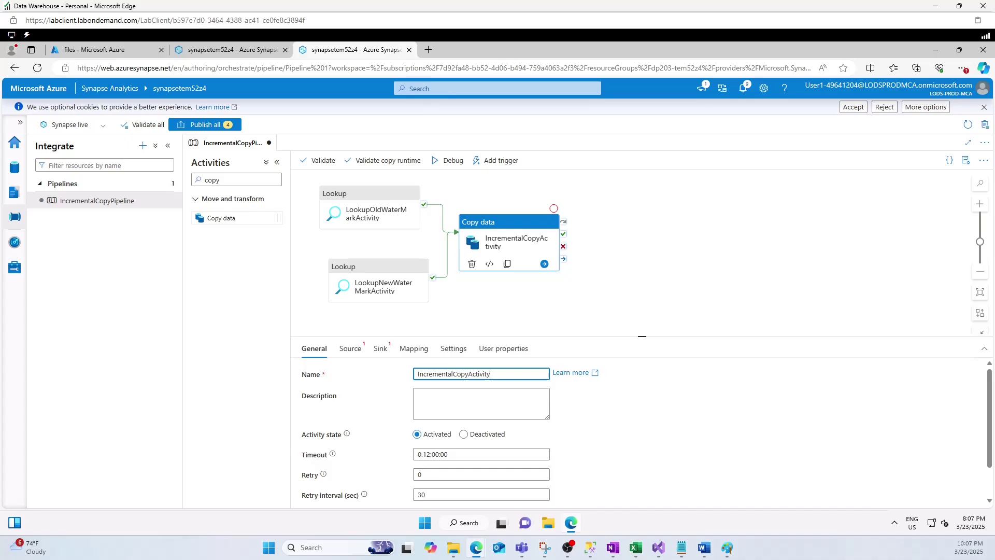
{"action": "left_click", "coordinate": [350, 348]}
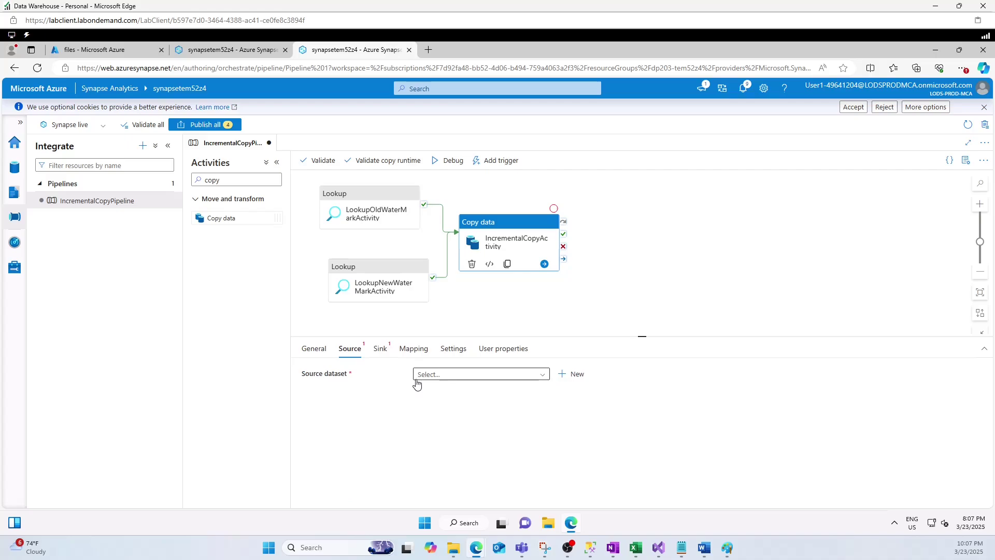
{"action": "left_click", "coordinate": [524, 378]}
{"action": "left_click", "coordinate": [574, 374]}
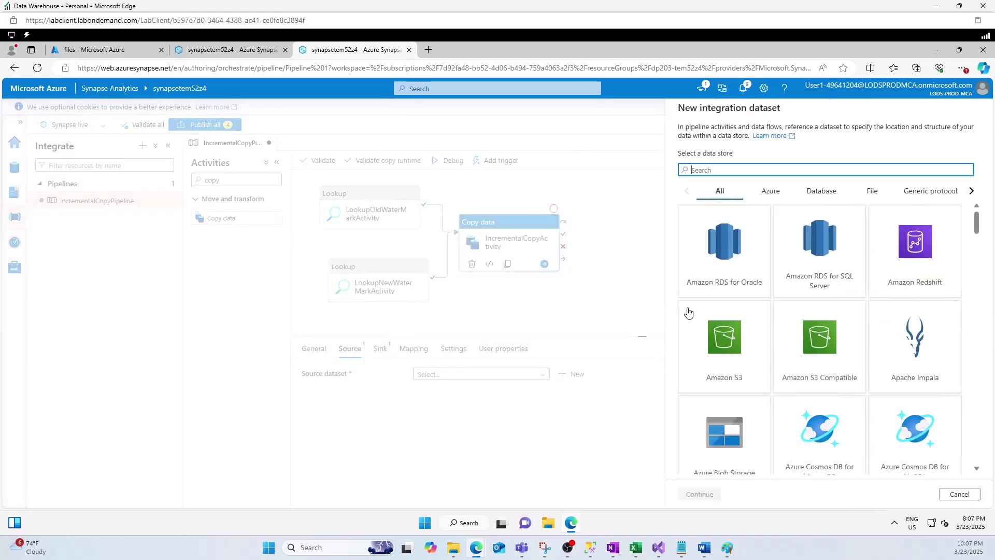
{"action": "left_click", "coordinate": [959, 493]}
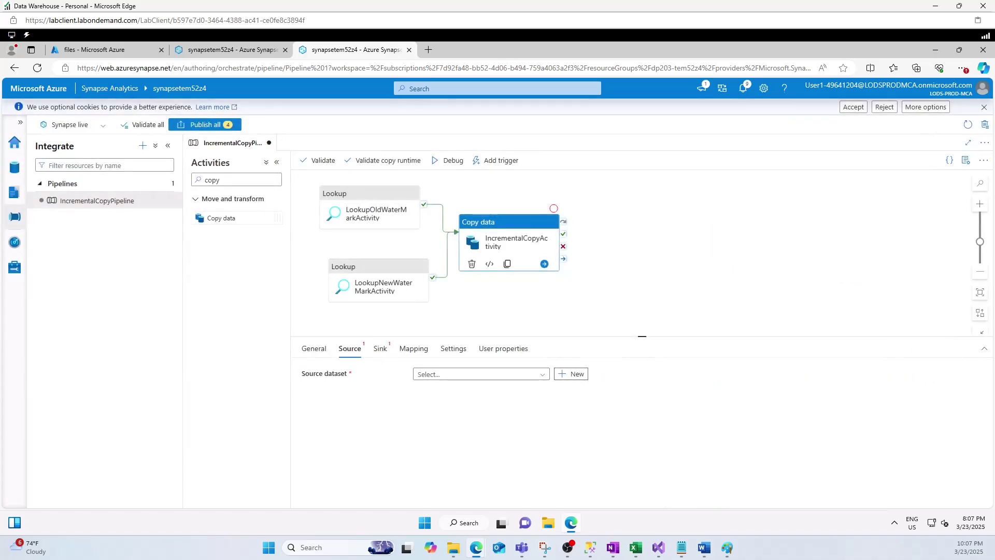
Set the source dataset of IncrementalCopyActivity to OldWatermarkfromDelicatedSQL and open a dynamic-content query for it
{"action": "left_click", "coordinate": [482, 374]}
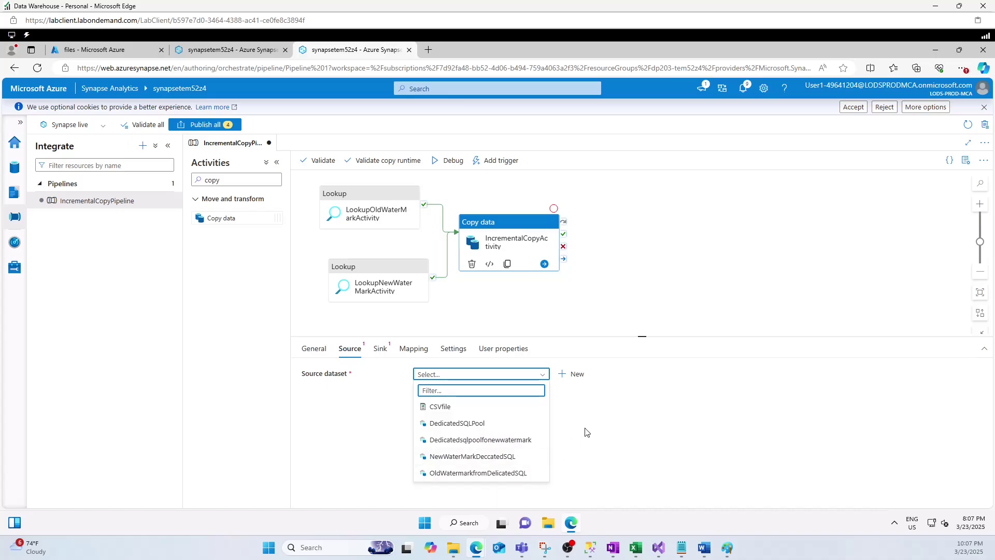
{"action": "left_click", "coordinate": [481, 473]}
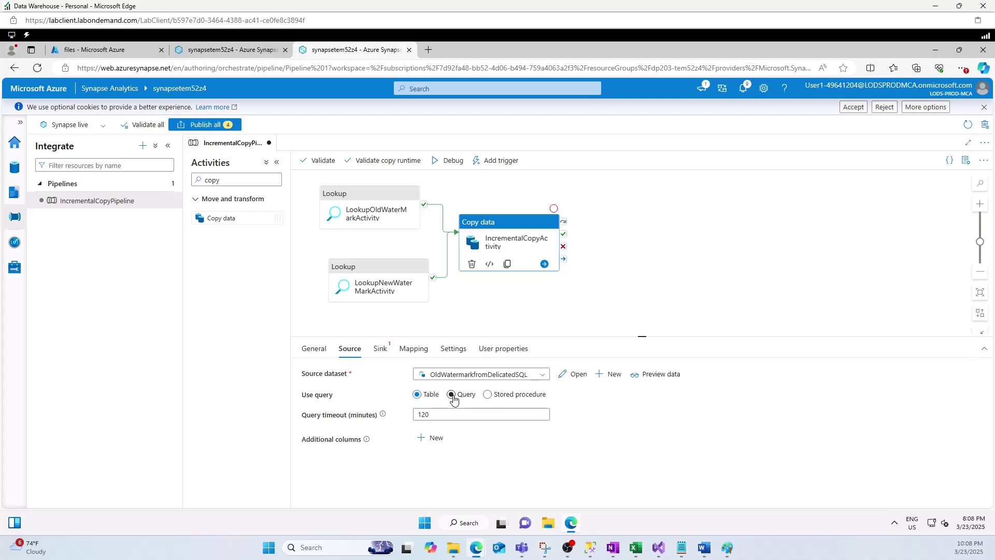
{"action": "left_click", "coordinate": [452, 395]}
{"action": "left_click", "coordinate": [456, 435]}
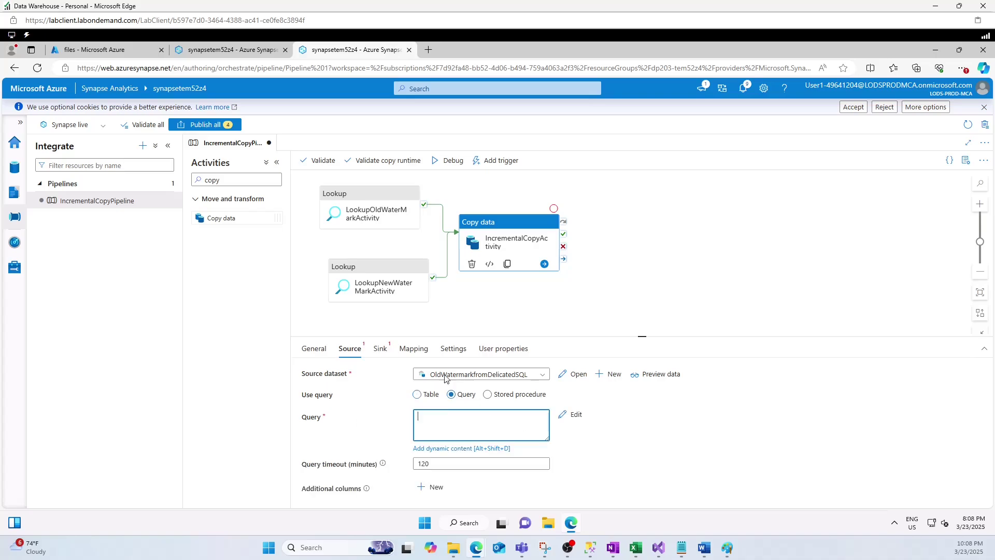
{"action": "left_click", "coordinate": [455, 448]}
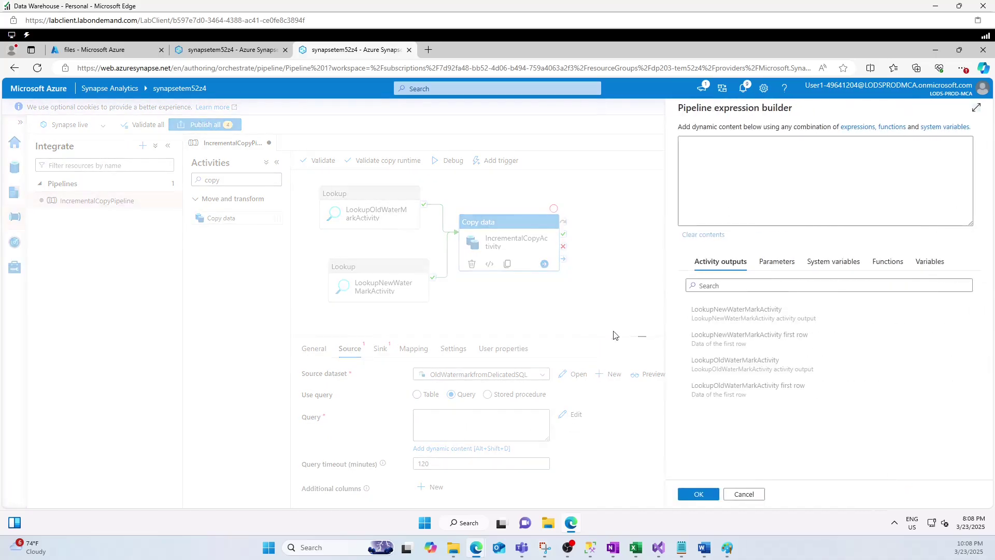
Enter a source query selecting all data_source_table rows with LastModifytime > LookupOldWaterMarkActivity's WatermarkValue and <= LookupNewWaterMarkActivity's NewWatermarkvalue, using their firstRow outputs
{"action": "left_click", "coordinate": [729, 157]}
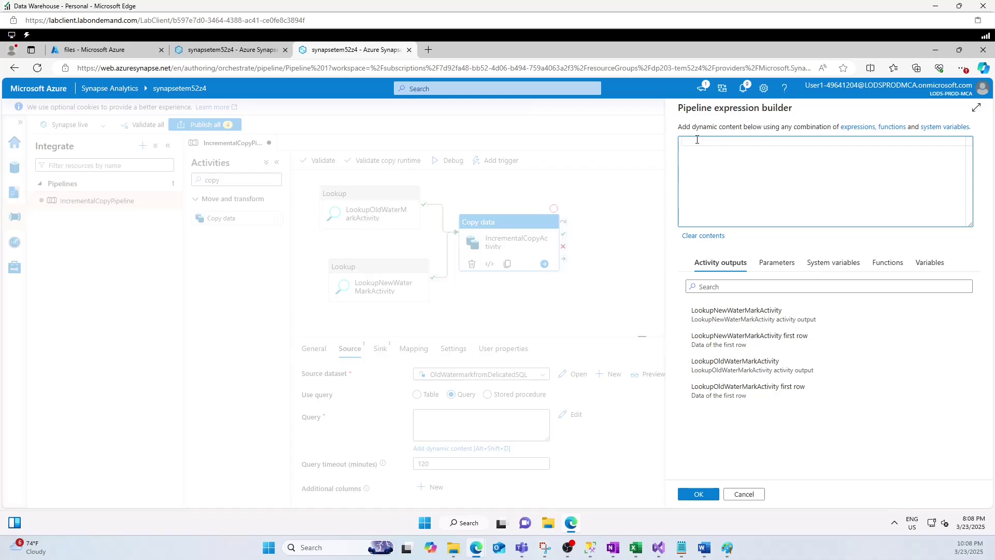
{"action": "key", "text": "ctrl+v"}
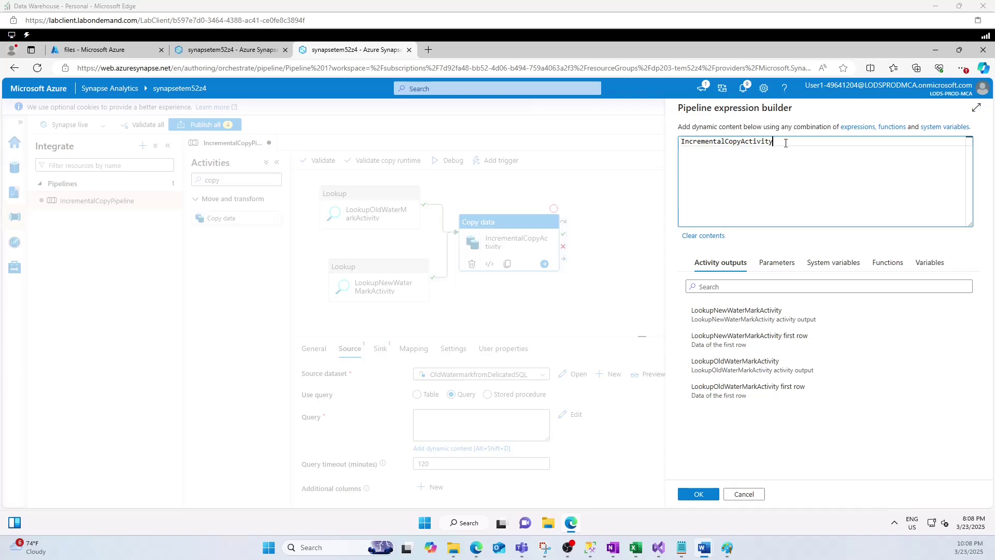
{"action": "left_click", "coordinate": [678, 221]}
{"action": "key", "text": "ctrl+a"}
{"action": "key", "text": "ctrl+v"}
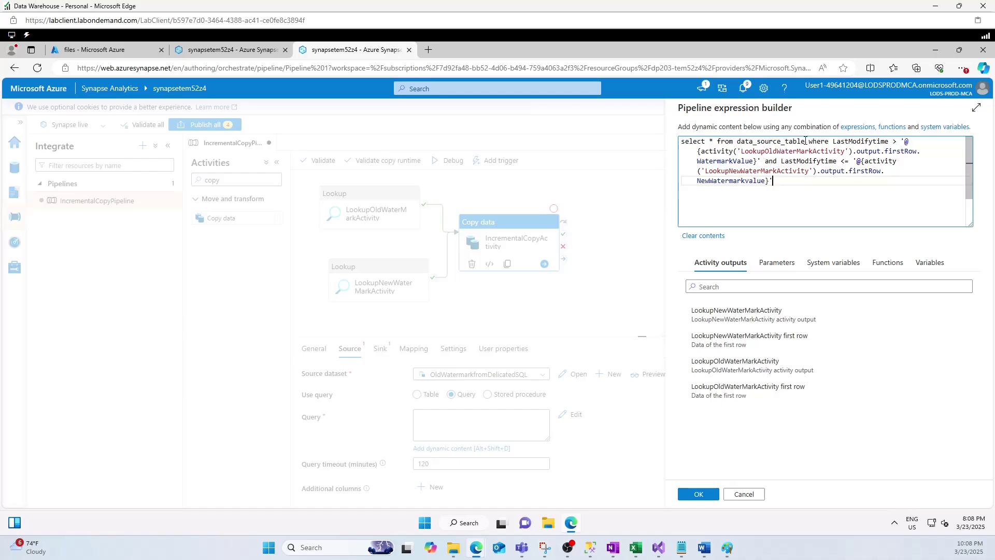
{"action": "left_click_drag", "start_coordinate": [806, 140], "coordinate": [676, 142]}
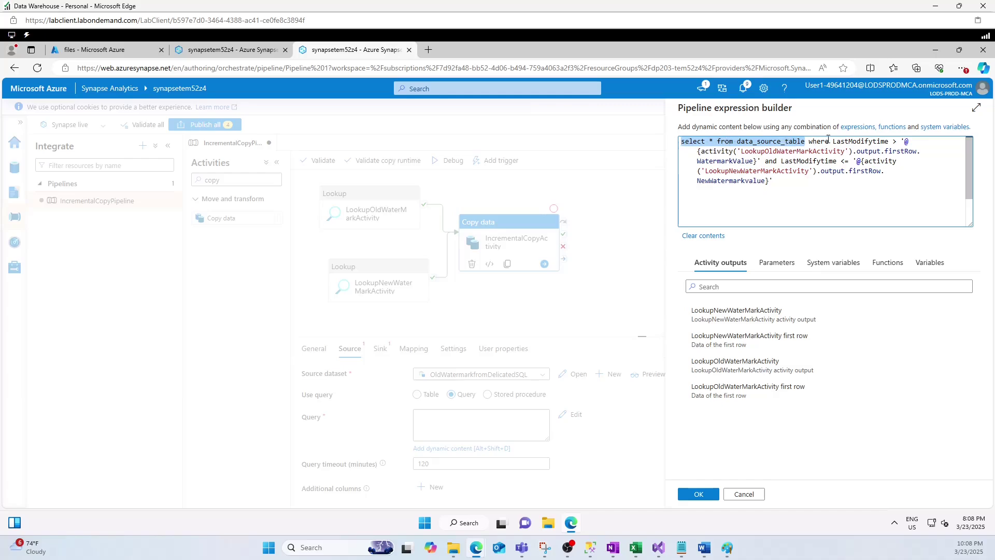
{"action": "left_click_drag", "start_coordinate": [829, 141], "coordinate": [854, 153]}
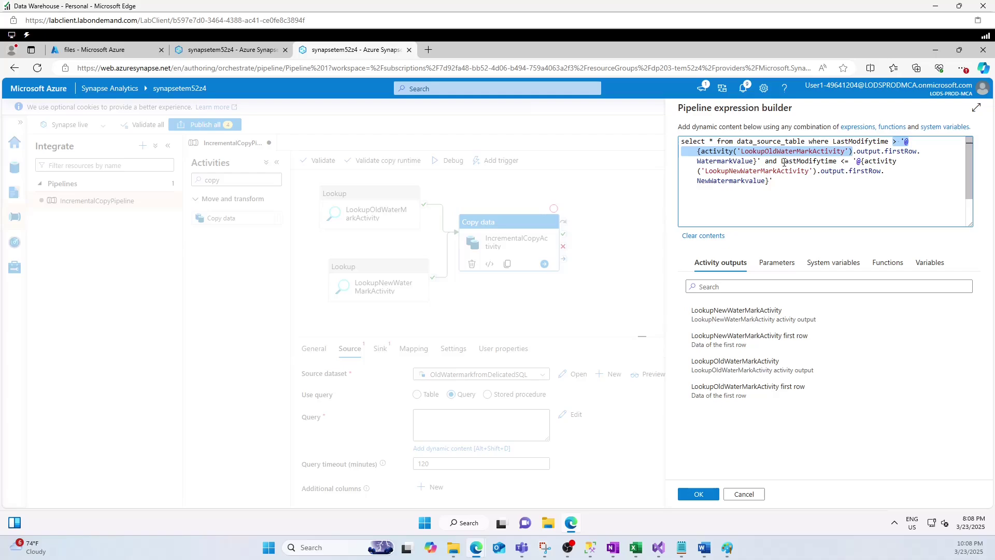
{"action": "left_click_drag", "start_coordinate": [781, 161], "coordinate": [881, 180]}
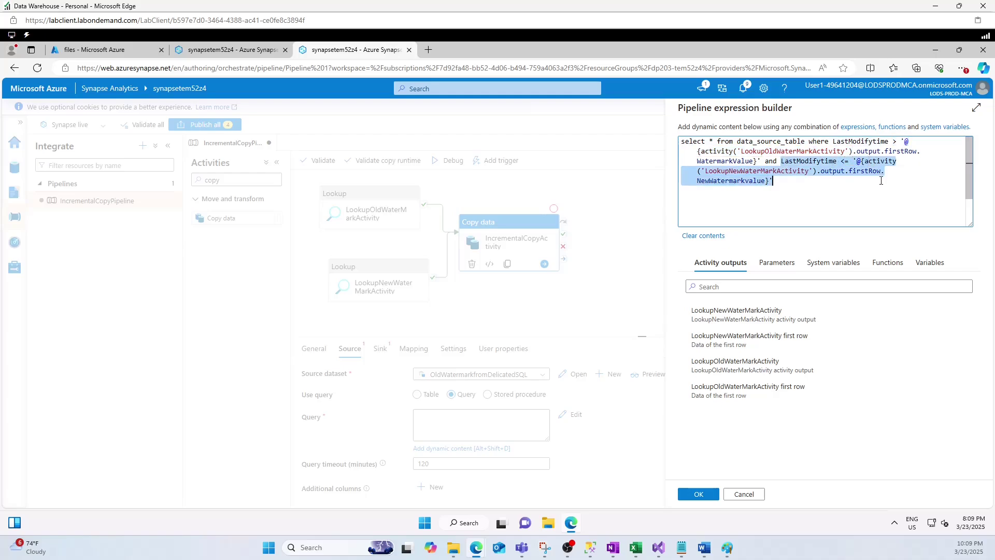
{"action": "left_click_drag", "start_coordinate": [791, 195], "coordinate": [682, 141]}
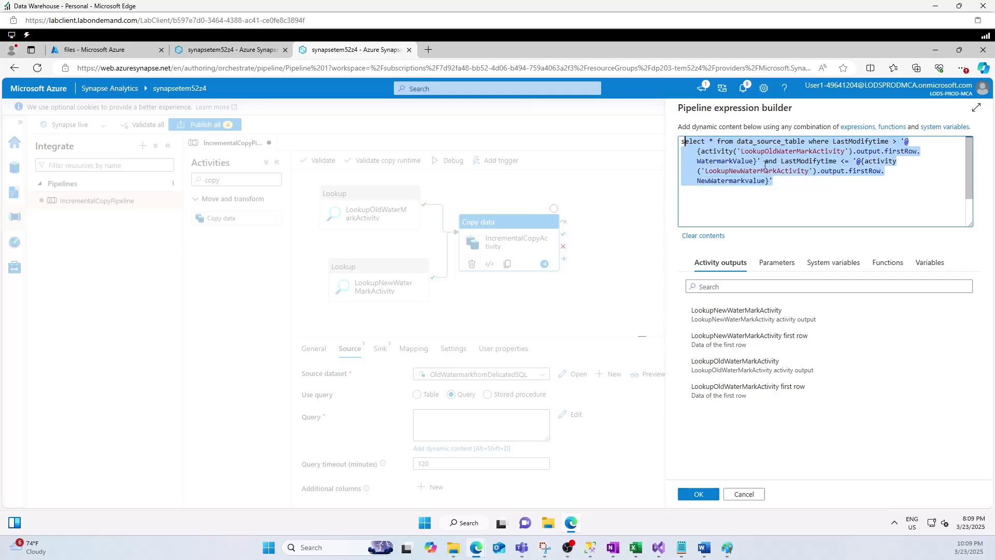
{"action": "key", "text": "Right"}
{"action": "key", "text": "ctrl+a"}
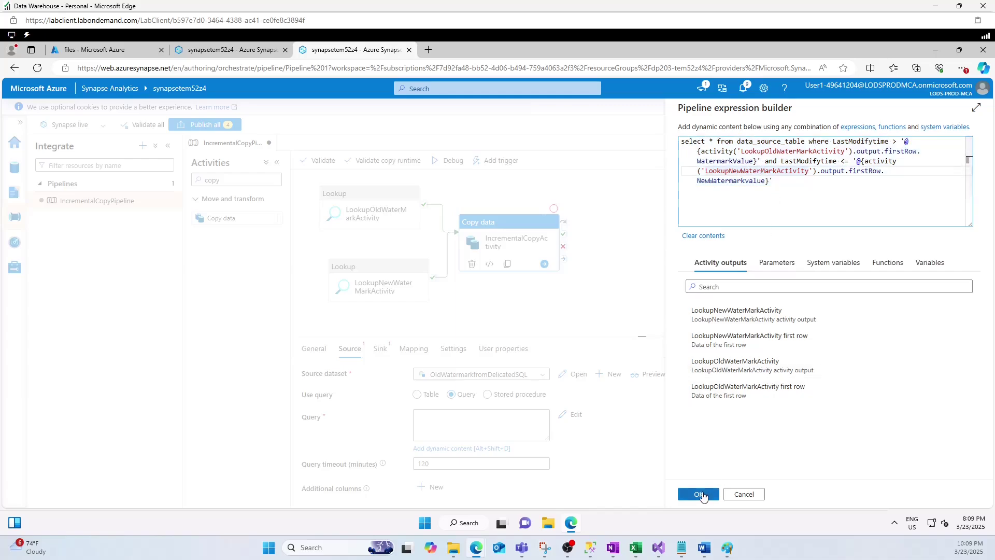
{"action": "left_click", "coordinate": [698, 494]}
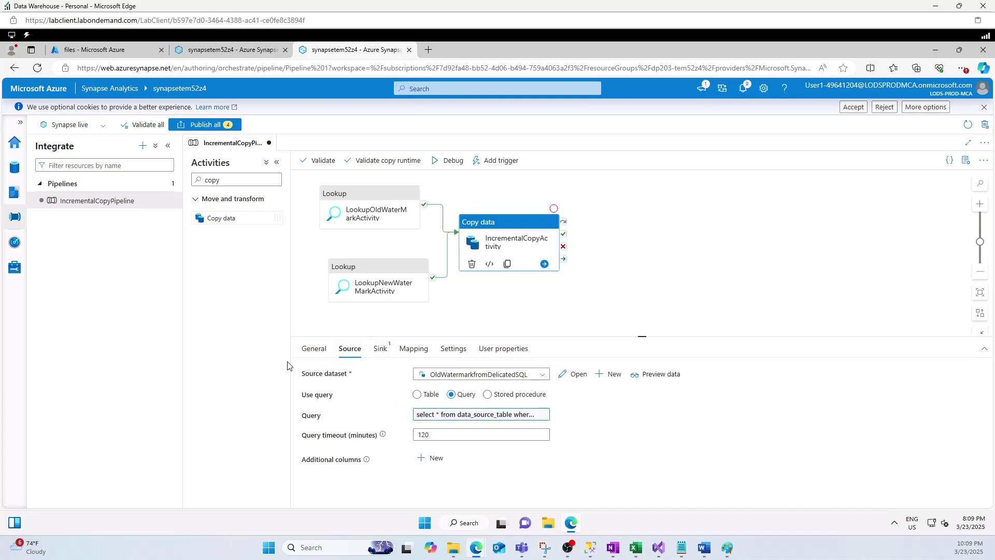
Start a new sink dataset for IncrementalCopyActivity using Azure Data Lake Storage Gen2 and the DelimitedText format
{"action": "left_click", "coordinate": [380, 348]}
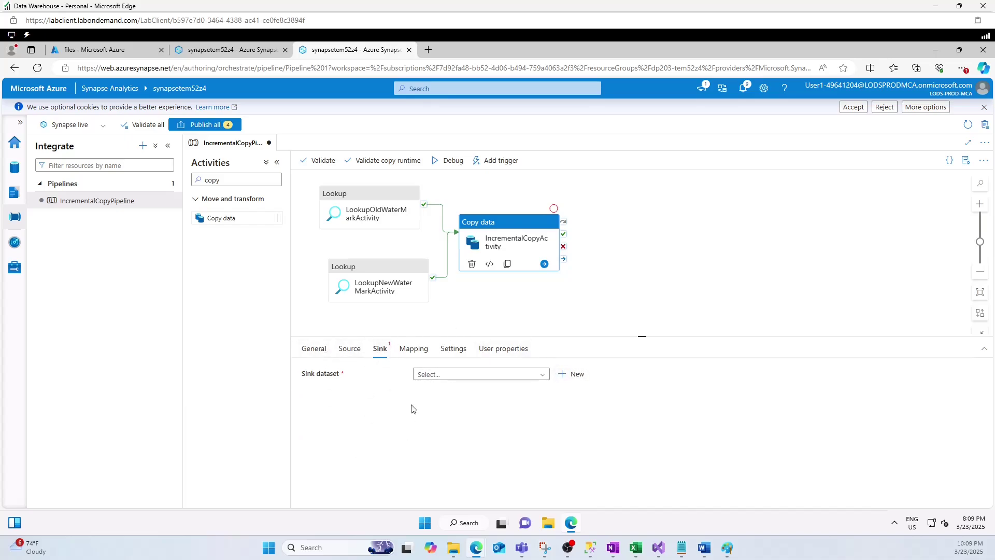
{"action": "left_click", "coordinate": [95, 50]}
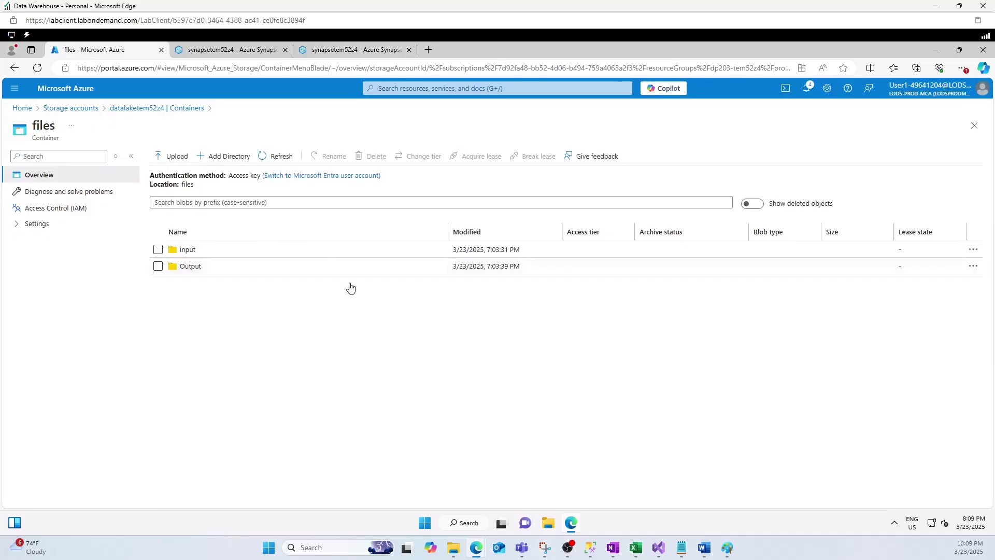
{"action": "left_click", "coordinate": [246, 52]}
{"action": "left_click", "coordinate": [327, 52]}
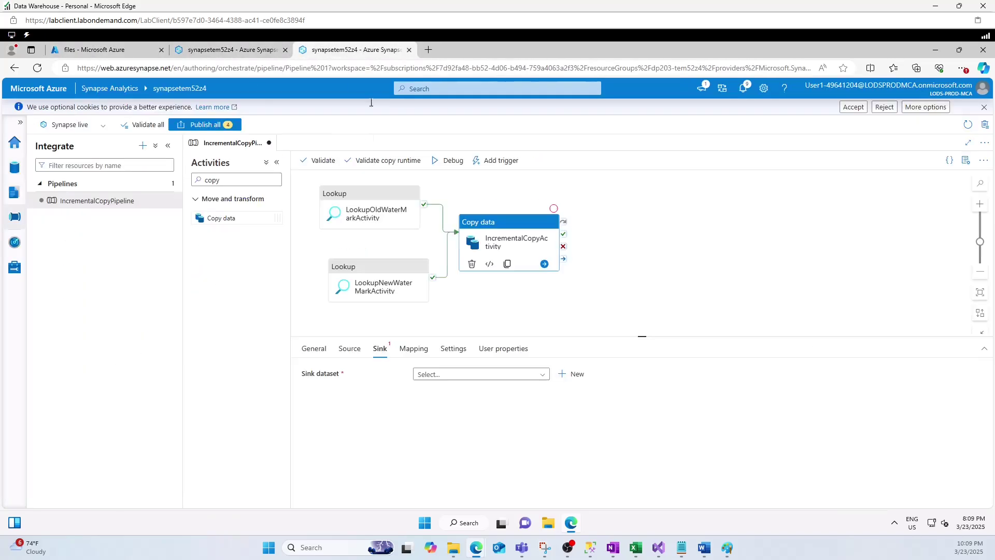
{"action": "left_click", "coordinate": [572, 374]}
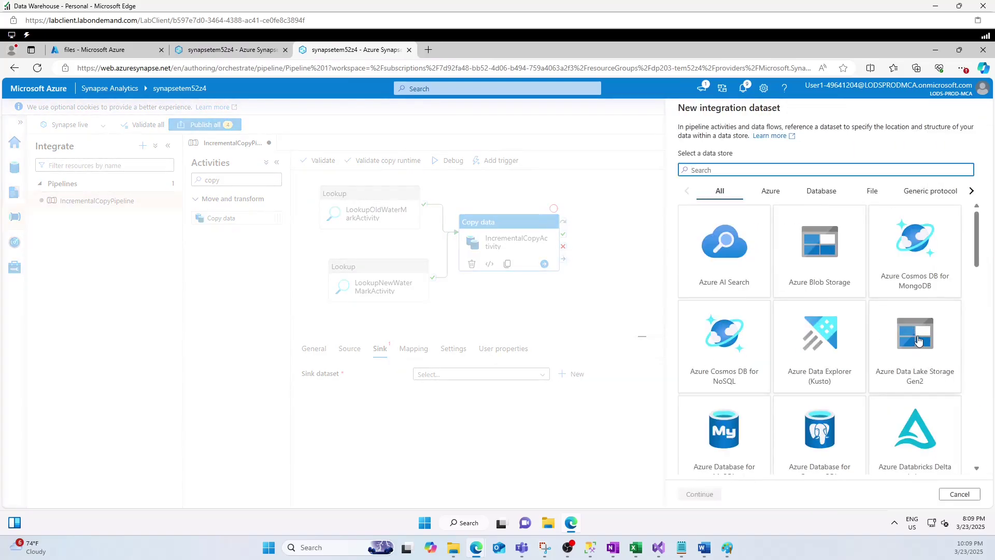
{"action": "left_click", "coordinate": [918, 340]}
{"action": "left_click", "coordinate": [699, 494]}
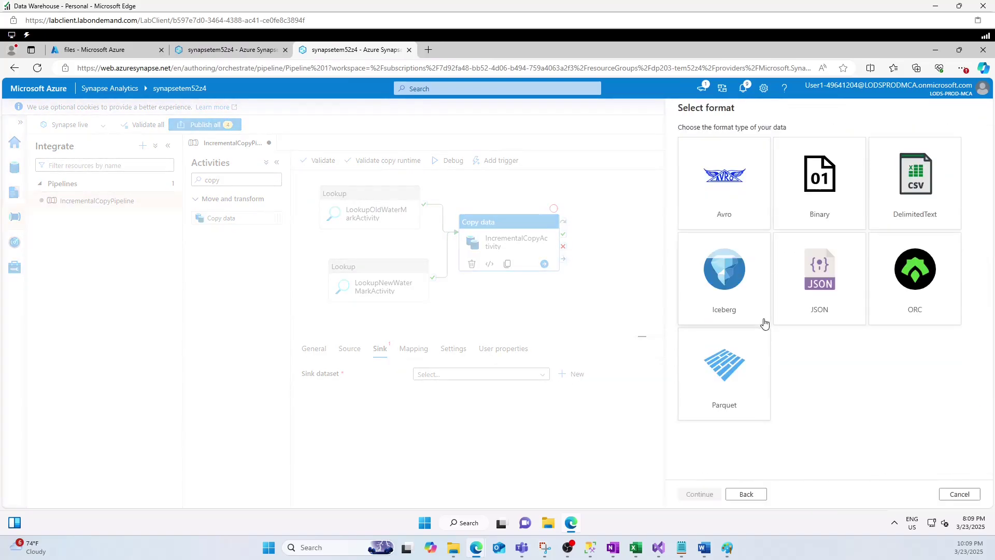
{"action": "left_click", "coordinate": [920, 208]}
{"action": "left_click", "coordinate": [693, 494]}
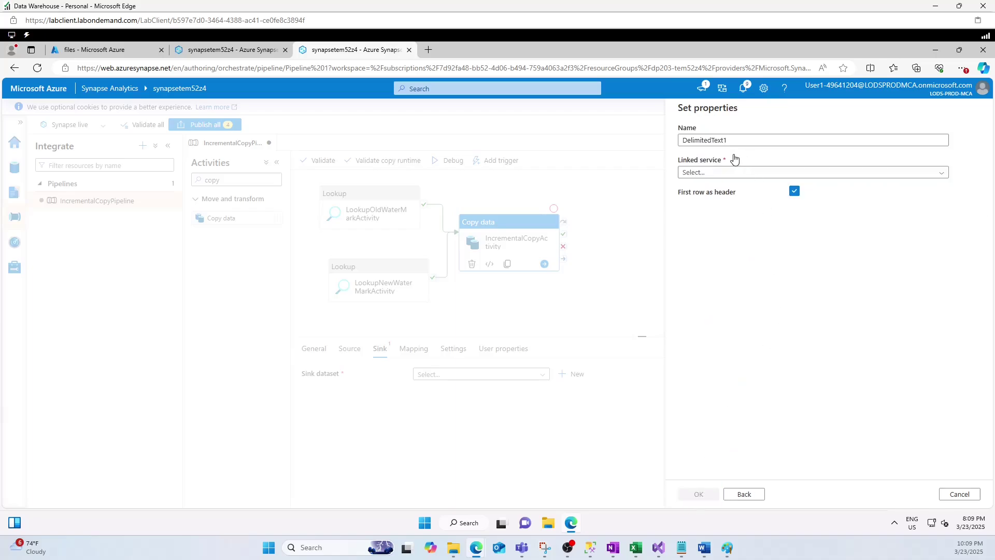
Name the sink dataset DeltaOutputFiles and set its linked service to synapsetem52z4-WorkspaceDefaultStorage
{"action": "left_click_drag", "start_coordinate": [741, 138], "coordinate": [674, 147]}
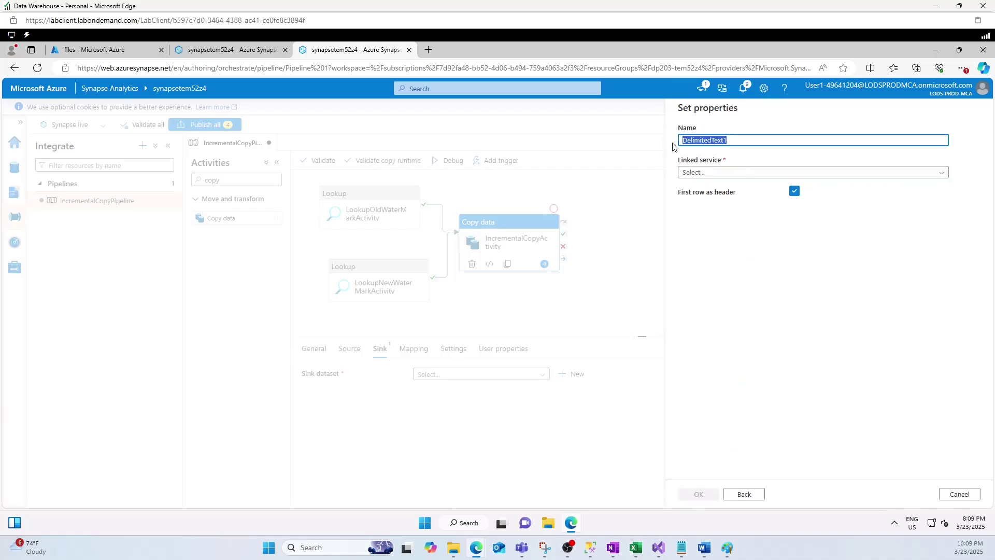
{"action": "key", "text": "BackSpace"}
{"action": "type", "text": "Delata"}
{"action": "type", "text": "taOu"}
{"action": "type", "text": "putFiles"}
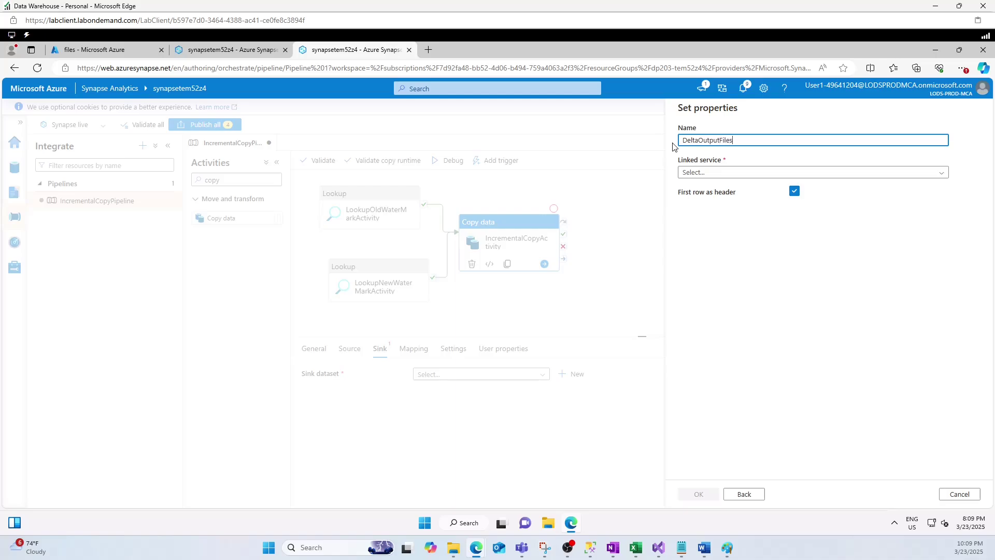
{"action": "left_click", "coordinate": [701, 173]}
{"action": "left_click", "coordinate": [736, 226]}
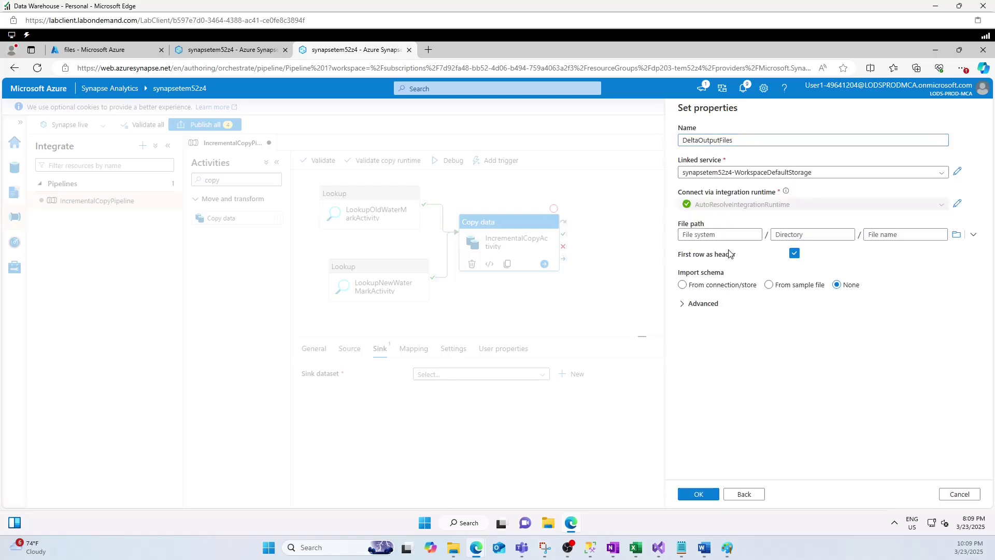
Set the dataset's file path to the Output folder in the files container and create the dataset
{"action": "left_click", "coordinate": [956, 235]}
{"action": "left_click", "coordinate": [704, 169]}
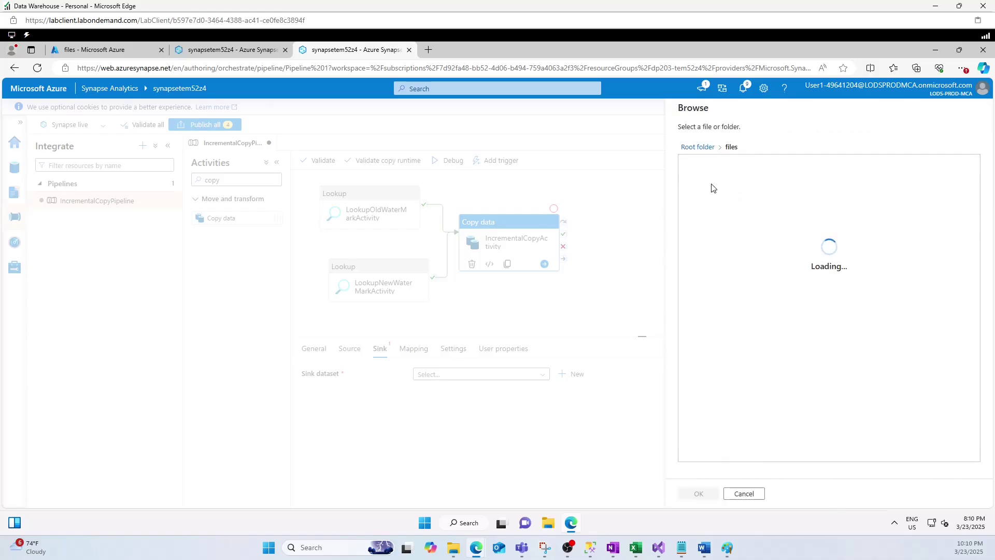
{"action": "left_click", "coordinate": [703, 165]}
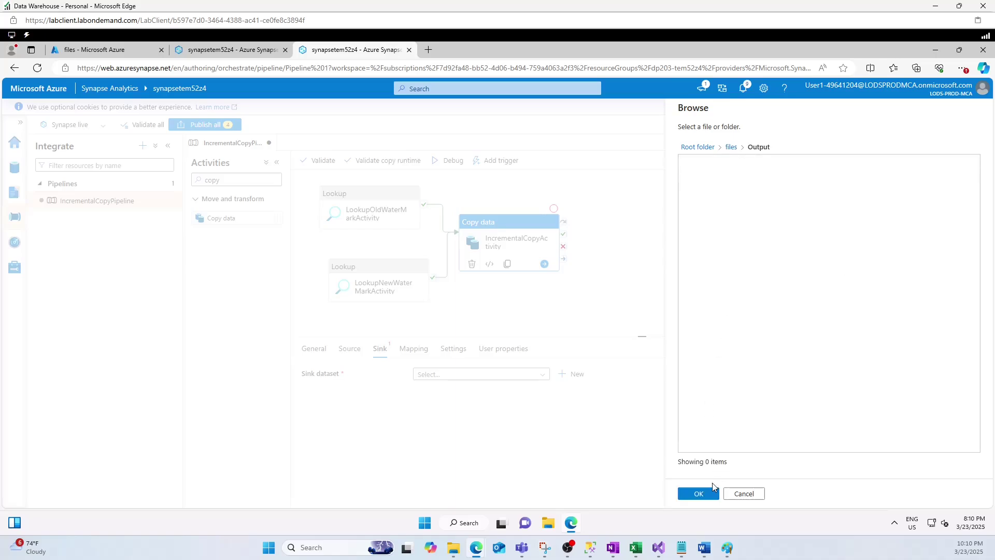
{"action": "left_click", "coordinate": [699, 493]}
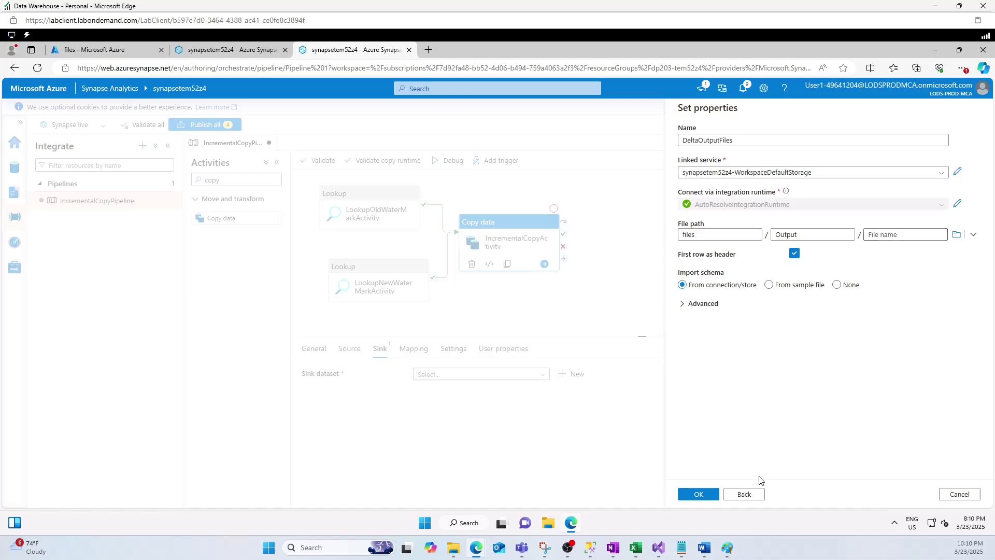
{"action": "left_click", "coordinate": [697, 494]}
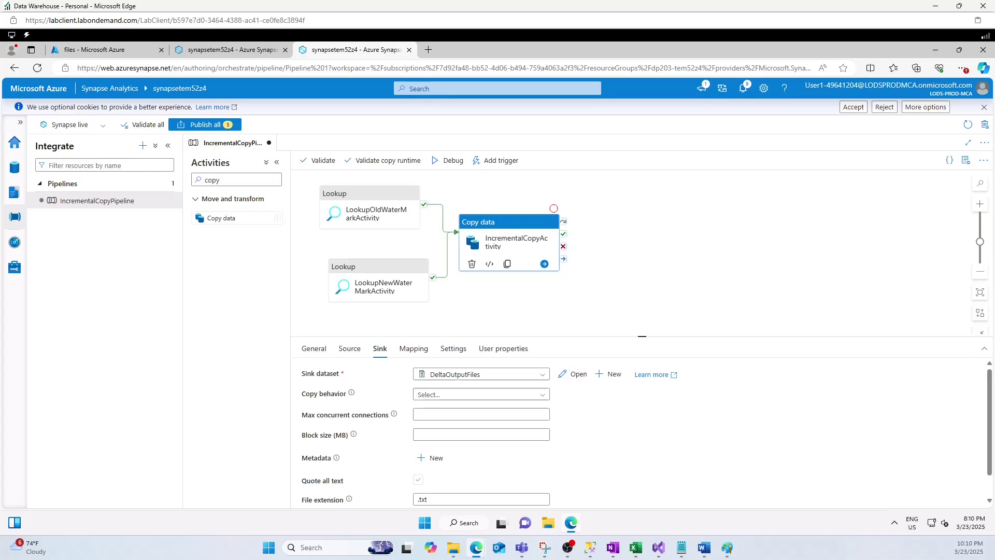
{"action": "left_click", "coordinate": [573, 373]}
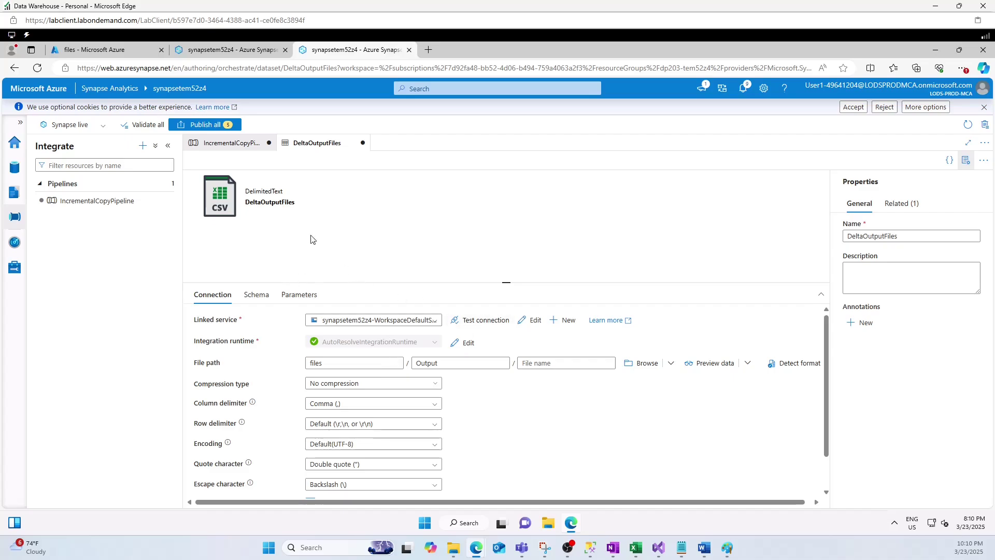
{"action": "left_click", "coordinate": [543, 363]}
{"action": "left_click", "coordinate": [566, 376]}
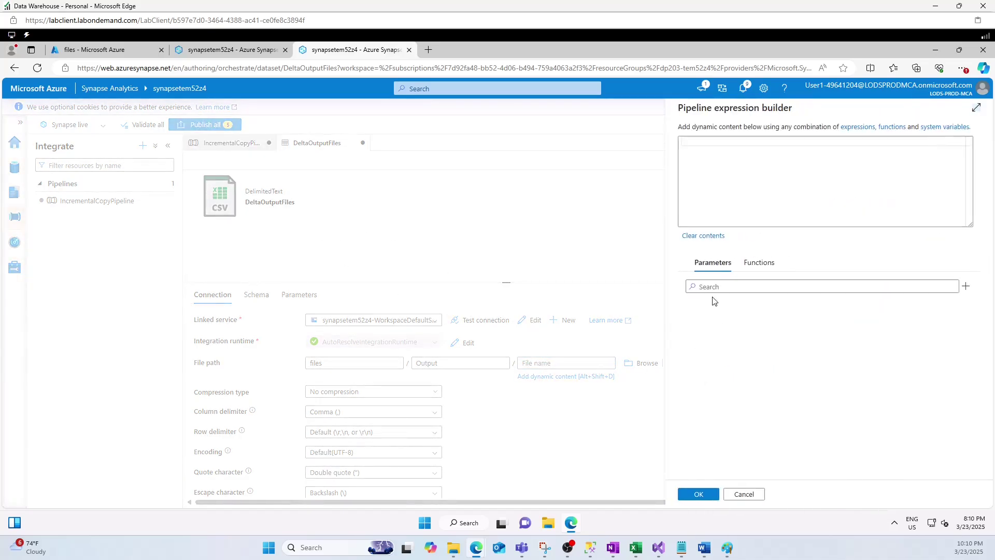
{"action": "left_click", "coordinate": [695, 153]}
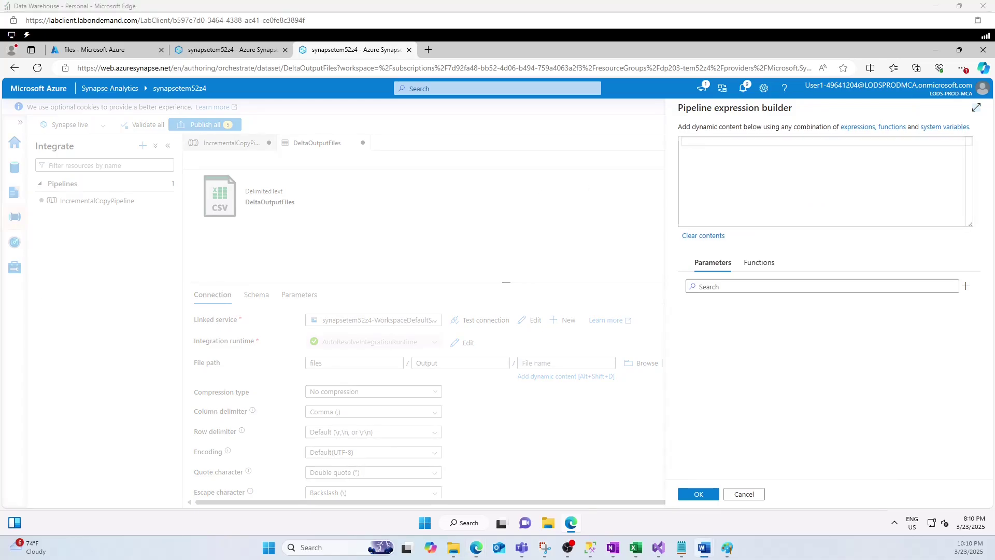
{"action": "left_click", "coordinate": [693, 144]}
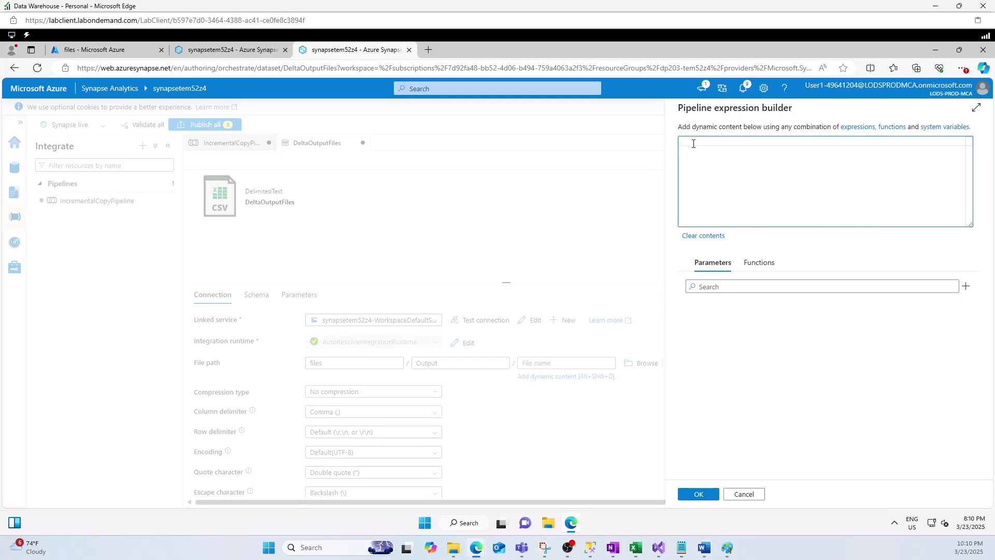
{"action": "type", "text": "@CONCAT('Incremental-', pipeline().RunId, '.csv)"}
{"action": "left_click", "coordinate": [868, 141]}
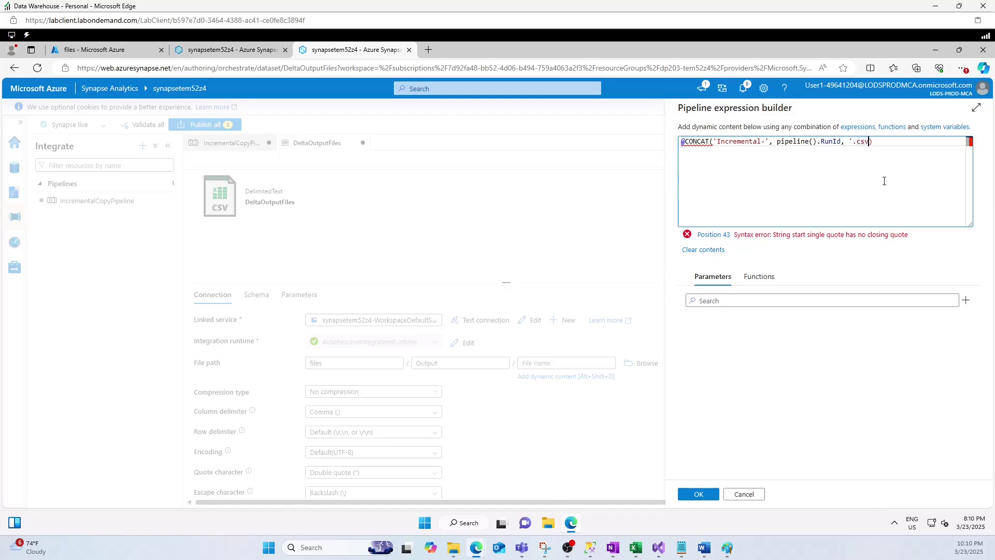
{"action": "type", "text": "'"}
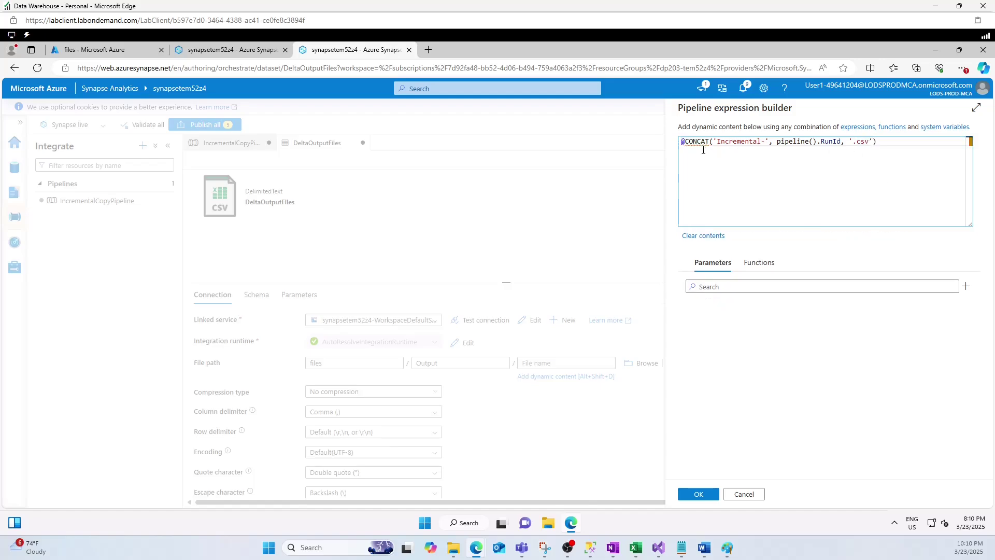
{"action": "double_click", "coordinate": [725, 141]}
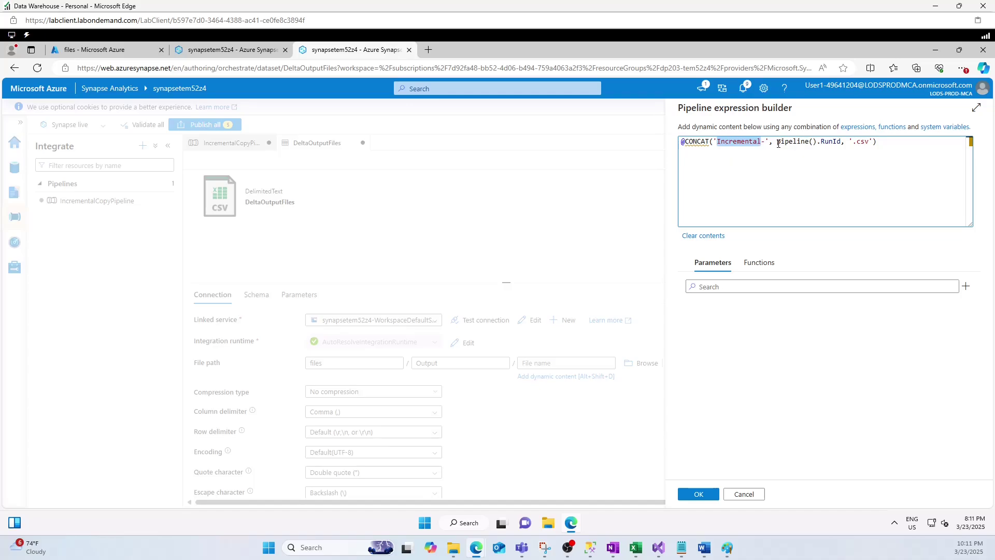
{"action": "left_click_drag", "start_coordinate": [776, 142], "coordinate": [879, 144]}
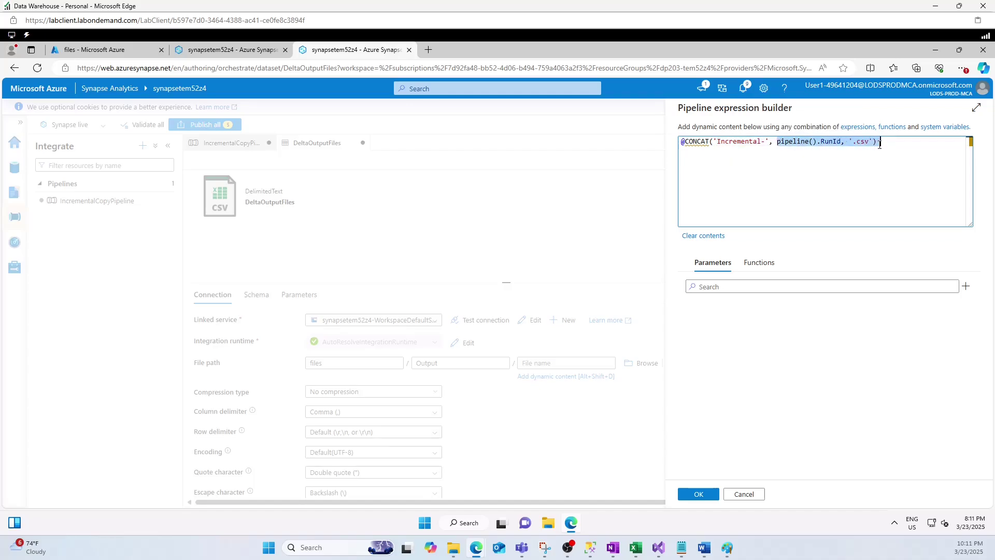
{"action": "key", "text": "shift+Right"}
{"action": "key", "text": "shift+Right"}
{"action": "left_click", "coordinate": [727, 144]}
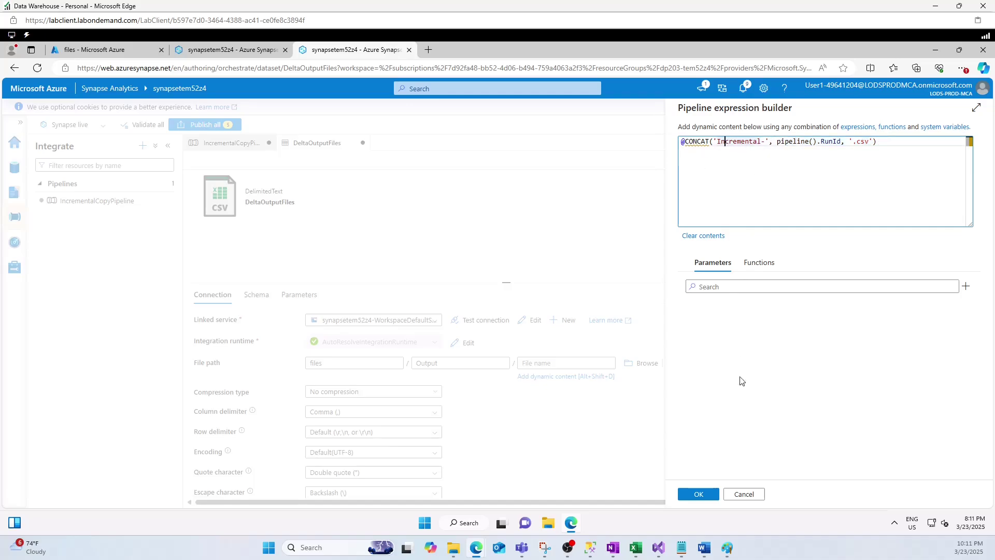
{"action": "left_click", "coordinate": [701, 495]}
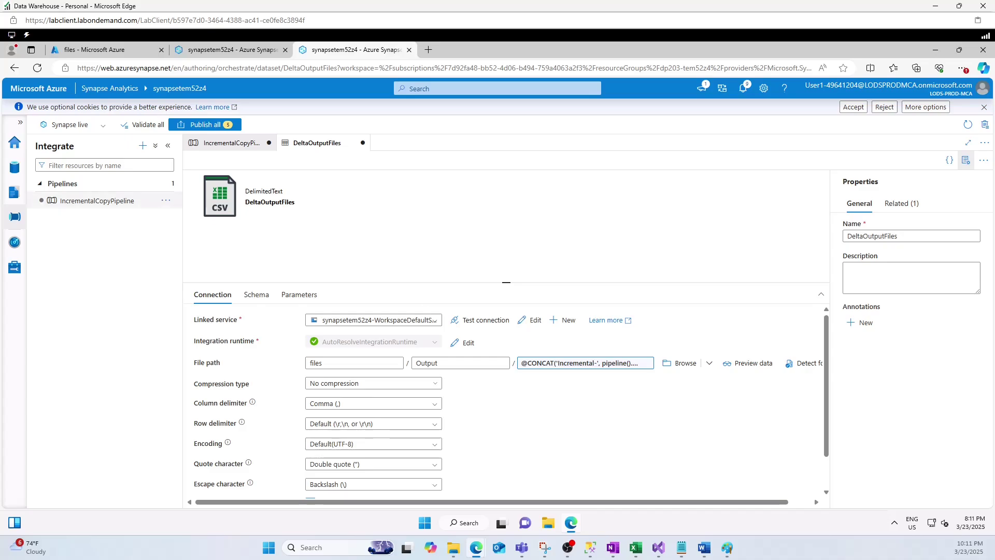
Return to IncrementalCopyPipeline, publish all pending pipeline and dataset changes, and check the publishing notifications
{"action": "scroll", "coordinate": [599, 430], "scroll_direction": "down", "scroll_amount": 2}
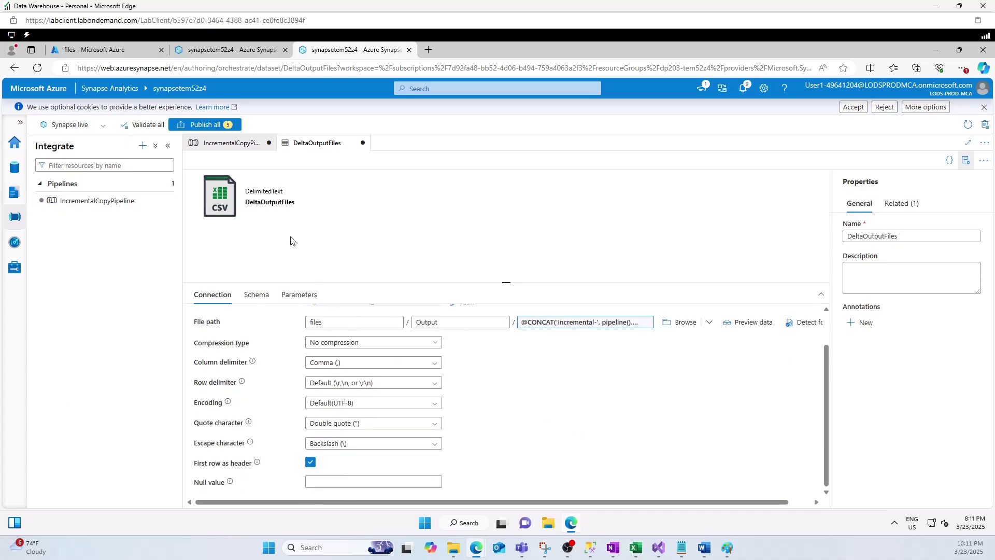
{"action": "left_click", "coordinate": [232, 144]}
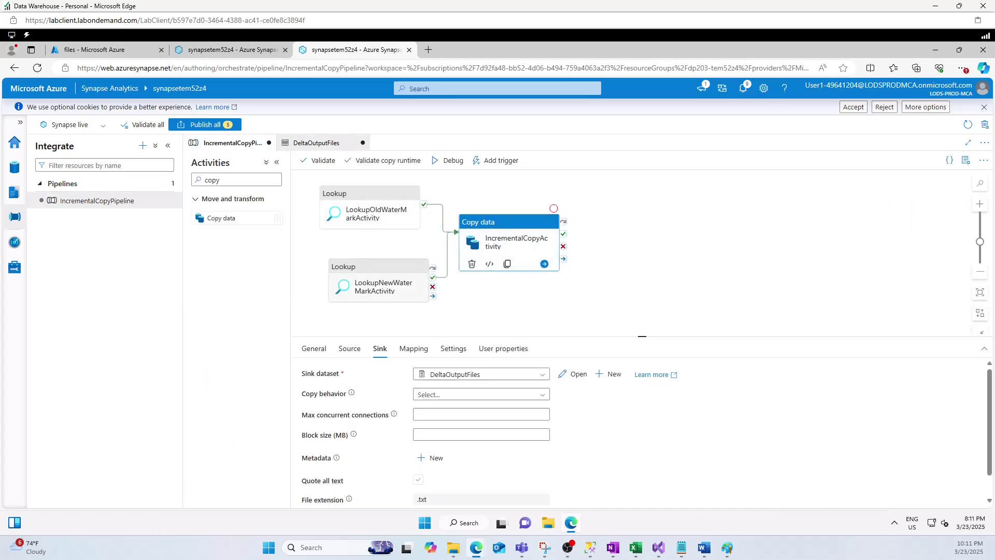
{"action": "left_click", "coordinate": [204, 124]}
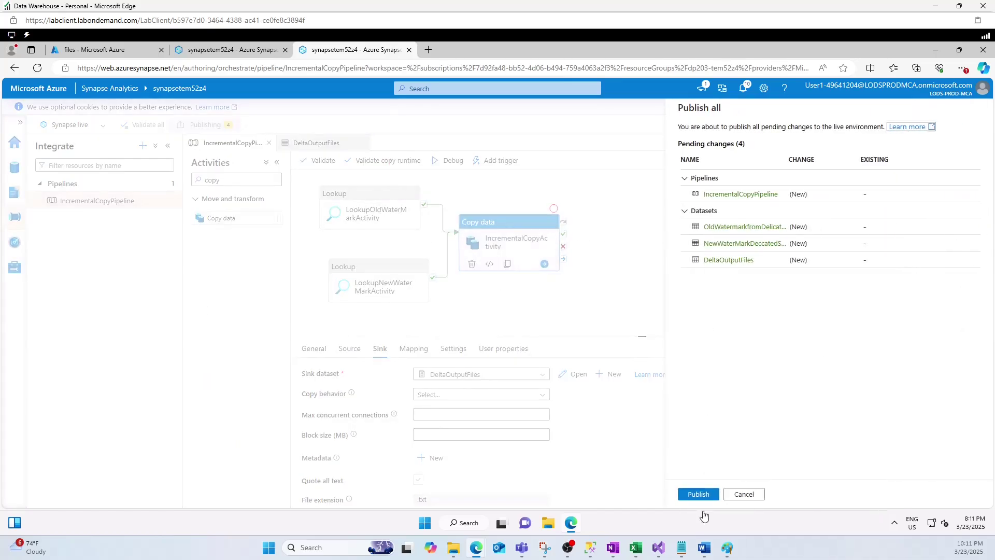
{"action": "left_click", "coordinate": [705, 495]}
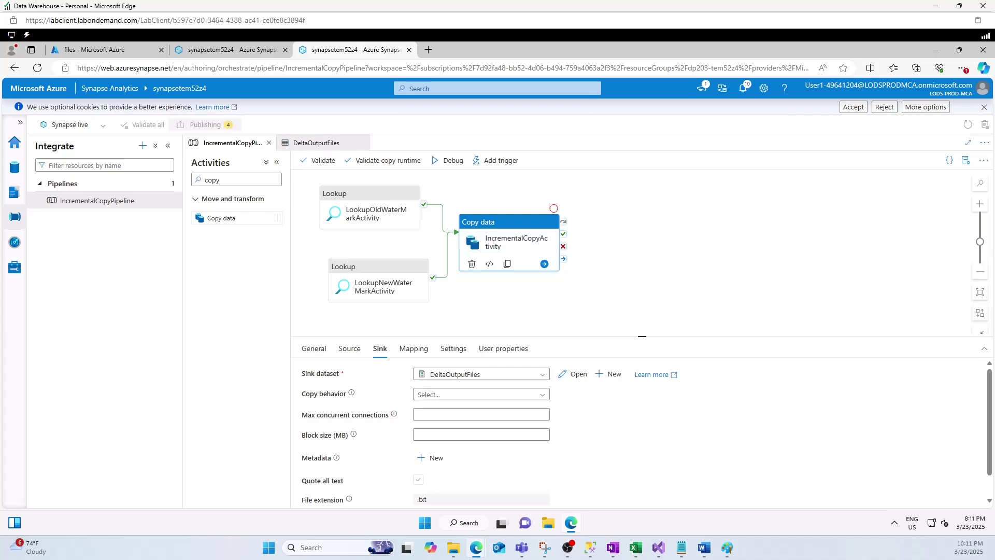
{"action": "left_click", "coordinate": [743, 89]}
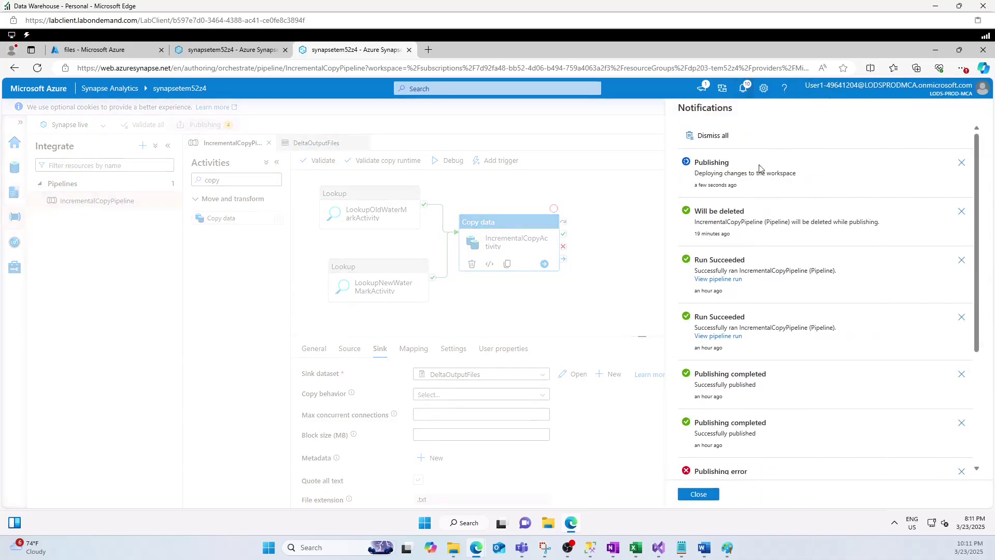
{"action": "left_click", "coordinate": [699, 493]}
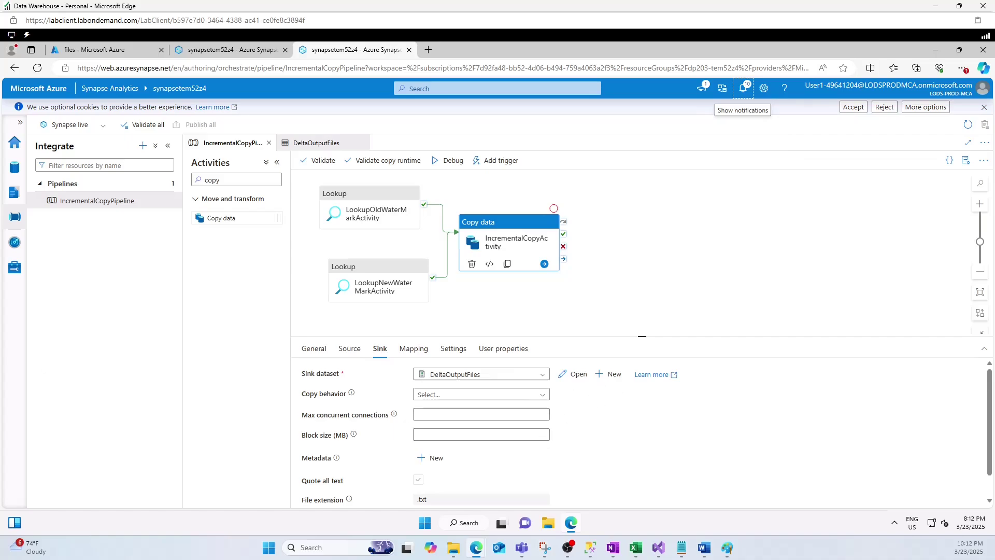
Clear the activity search and check the watermark flow diagram in Paint for the pipeline's remaining activity
{"action": "left_click", "coordinate": [236, 181]}
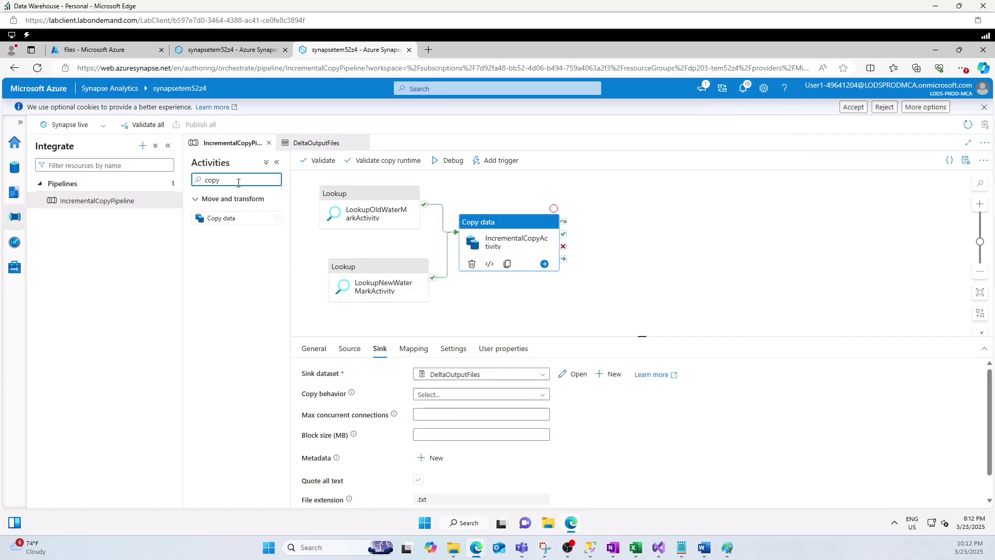
{"action": "key", "text": "BackSpace"}
{"action": "key", "text": "BackSpace"}
{"action": "key", "text": "BackSpace"}
{"action": "key", "text": "BackSpace"}
{"action": "left_click", "coordinate": [727, 547]}
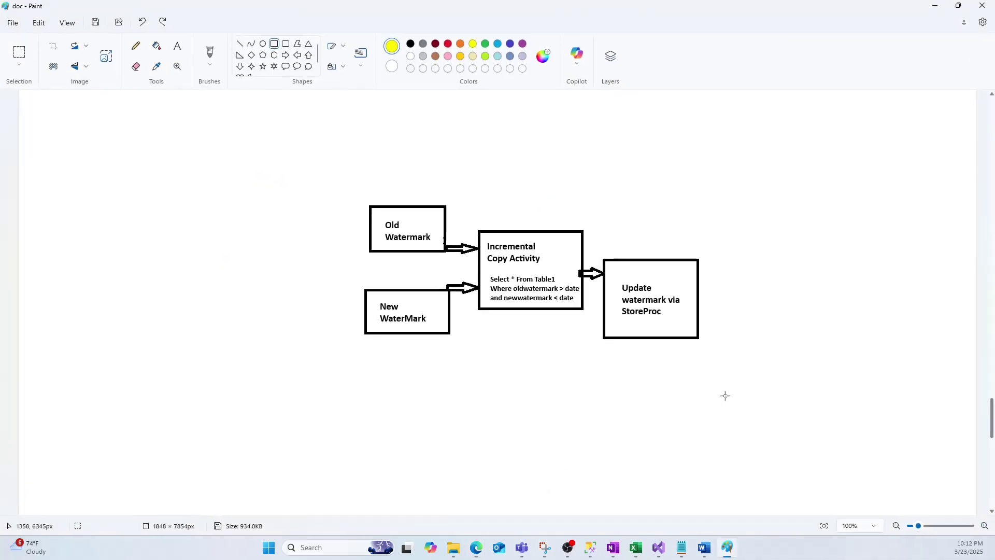
{"action": "key", "text": "alt+Tab"}
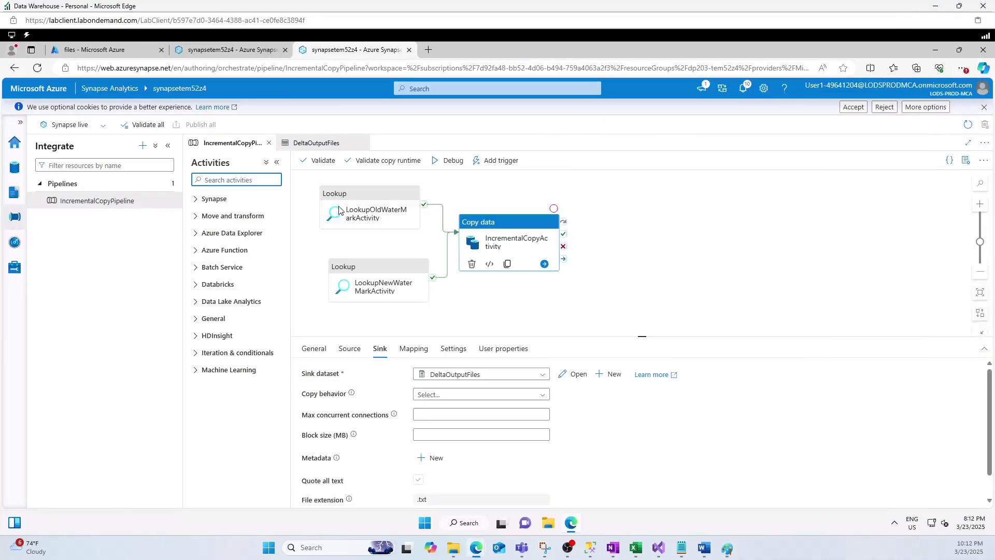
Search the activities for "pr" and add a general Stored procedure activity to the canvas, to the right of IncrementalCopyActivity
{"action": "type", "text": "s"}
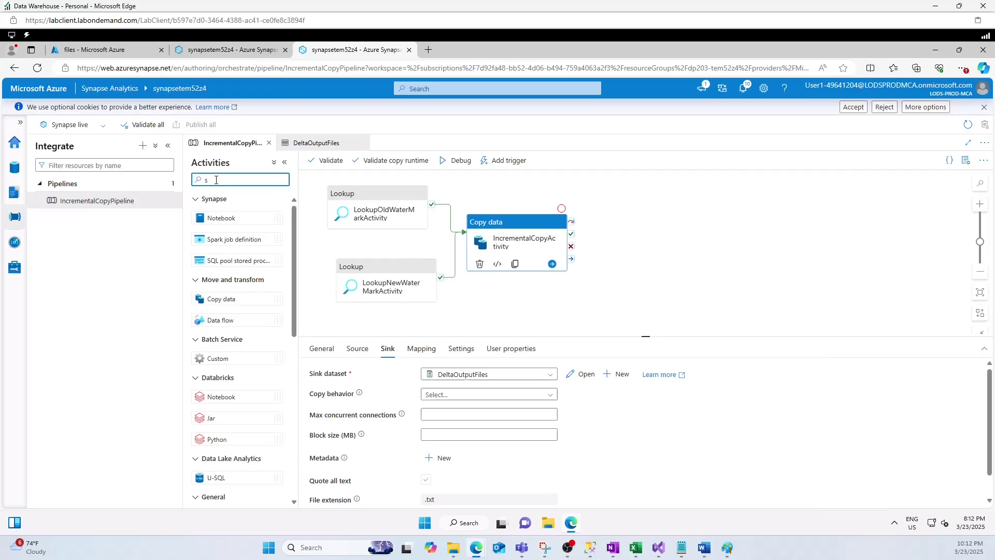
{"action": "type", "text": "ro"}
{"action": "key", "text": "BackSpace"}
{"action": "key", "text": "BackSpace"}
{"action": "key", "text": "BackSpace"}
{"action": "key", "text": "BackSpace"}
{"action": "type", "text": "pr"}
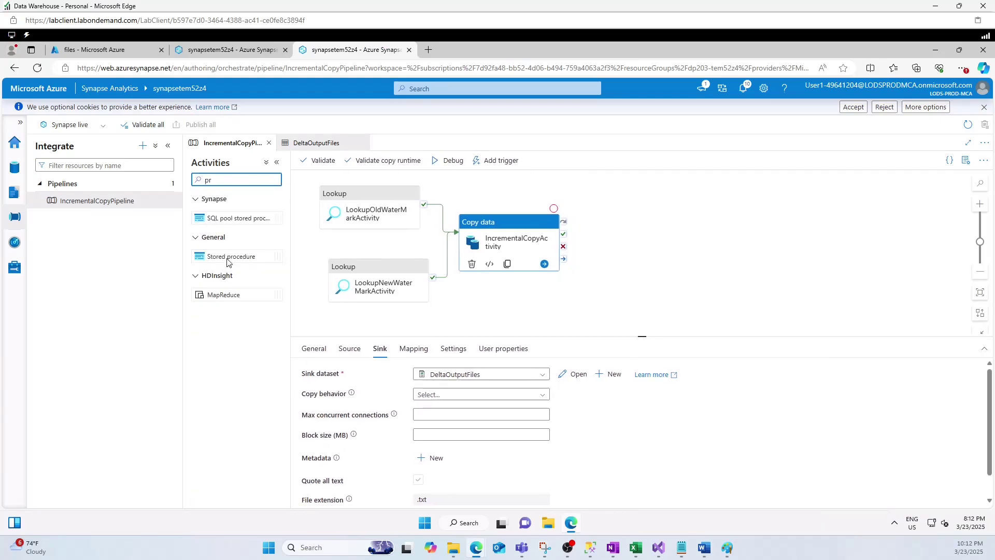
{"action": "left_click_drag", "start_coordinate": [222, 257], "coordinate": [648, 235]}
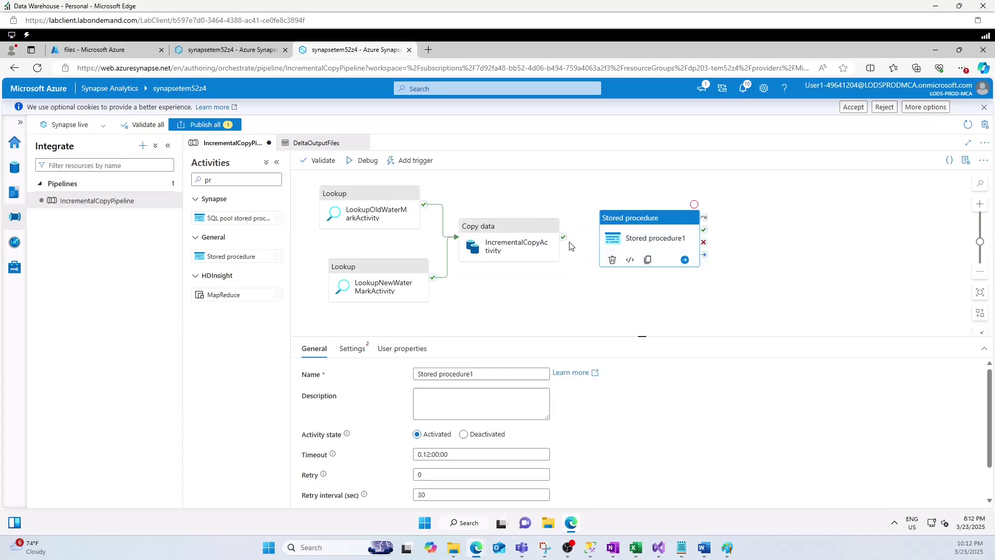
Connect IncrementalCopyActivity's success output to the stored procedure activity and rename that activity StoredProceduretoWriteWatermarkActivity
{"action": "left_click_drag", "start_coordinate": [563, 237], "coordinate": [645, 271]}
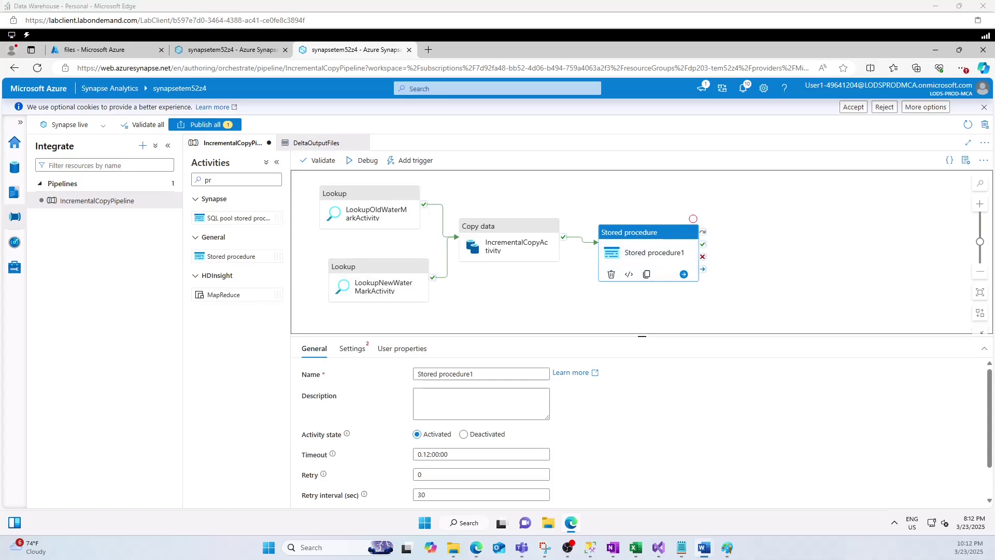
{"action": "left_click", "coordinate": [489, 373]}
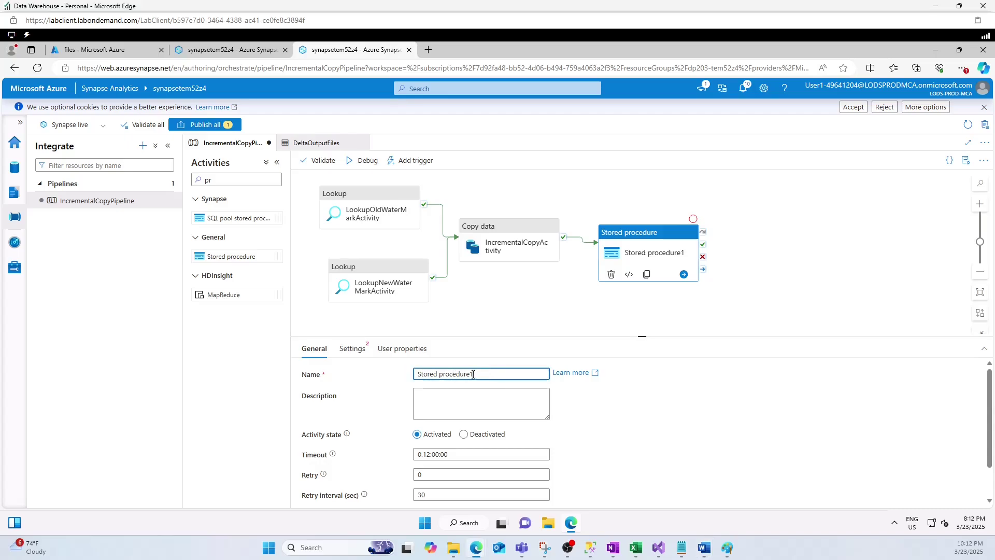
{"action": "left_click_drag", "start_coordinate": [473, 374], "coordinate": [407, 372]}
{"action": "type", "text": "StoredProceduretoWriteWatermarkActivity"}
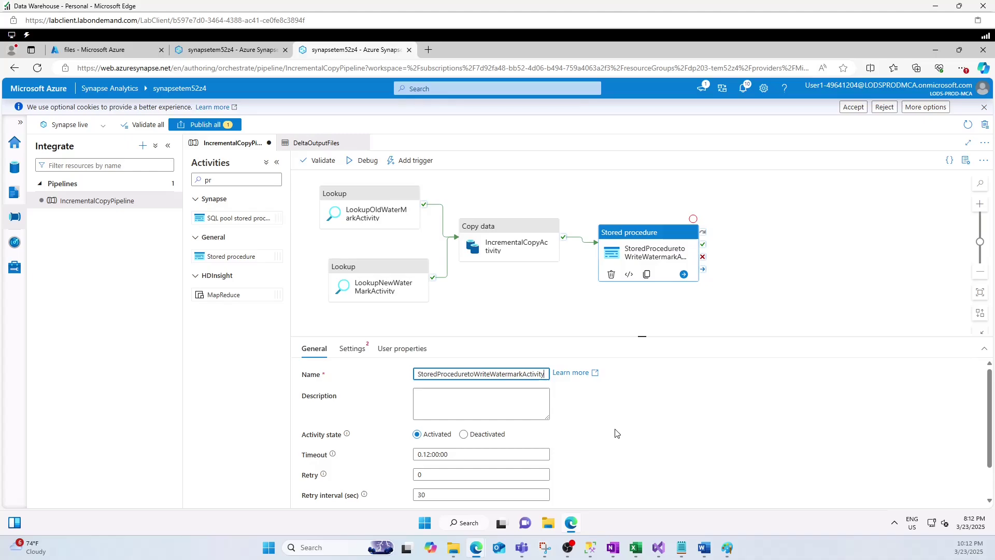
Set the stored procedure activity's linked service to the synapsetem52z4 workspace default SQL service
{"action": "left_click", "coordinate": [352, 348]}
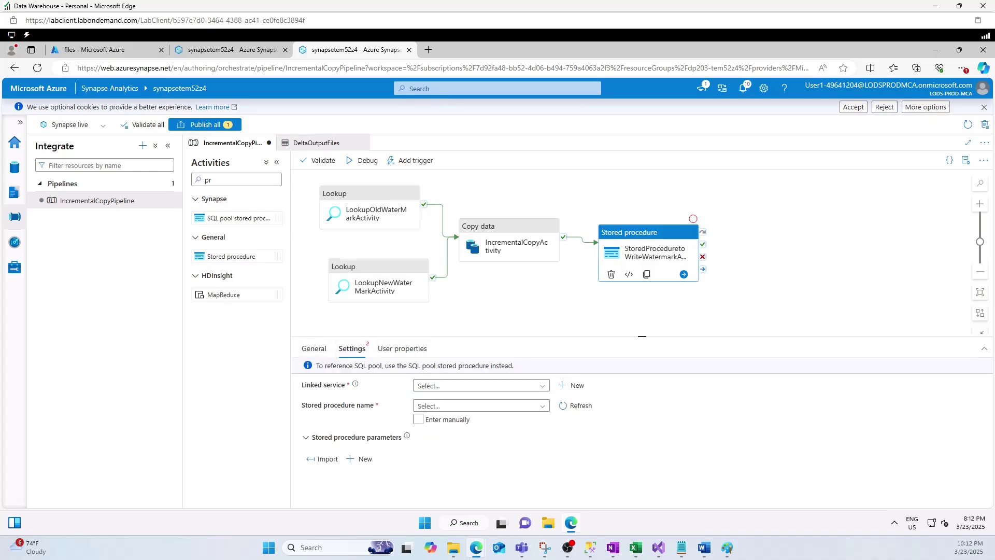
{"action": "left_click", "coordinate": [466, 386]}
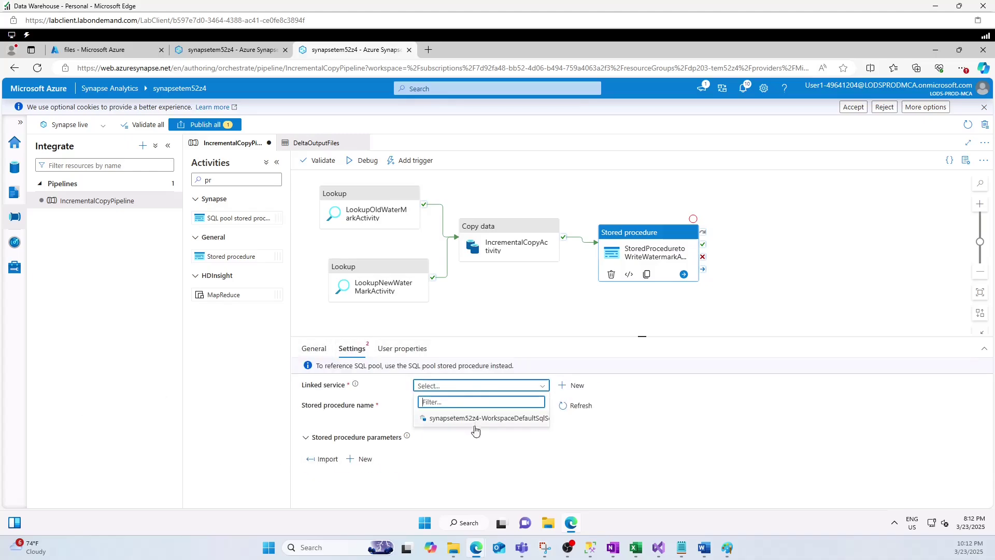
{"action": "left_click", "coordinate": [470, 418]}
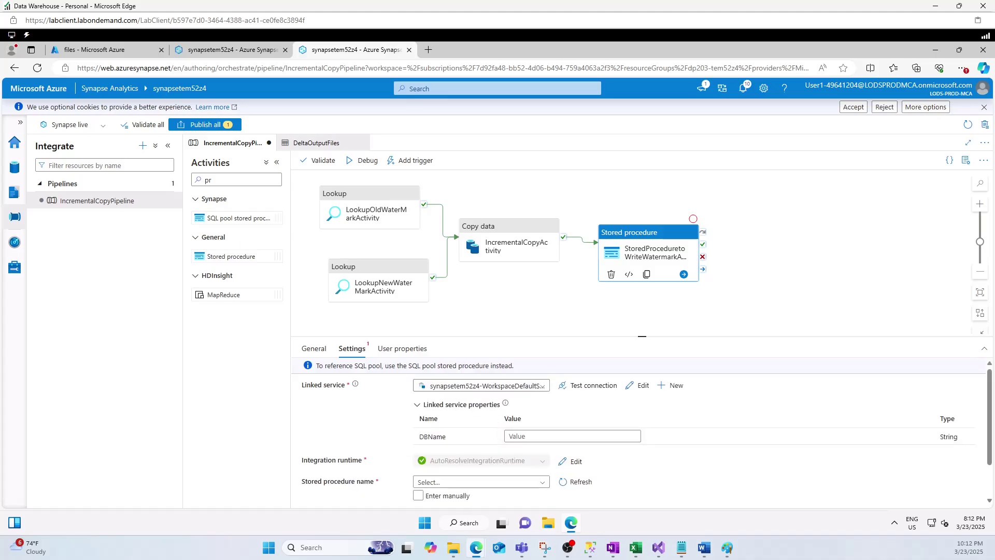
Copy the SQL database name sqltem52z4 from the Data workspace and enter it as the linked service's DBName value
{"action": "left_click", "coordinate": [523, 437]}
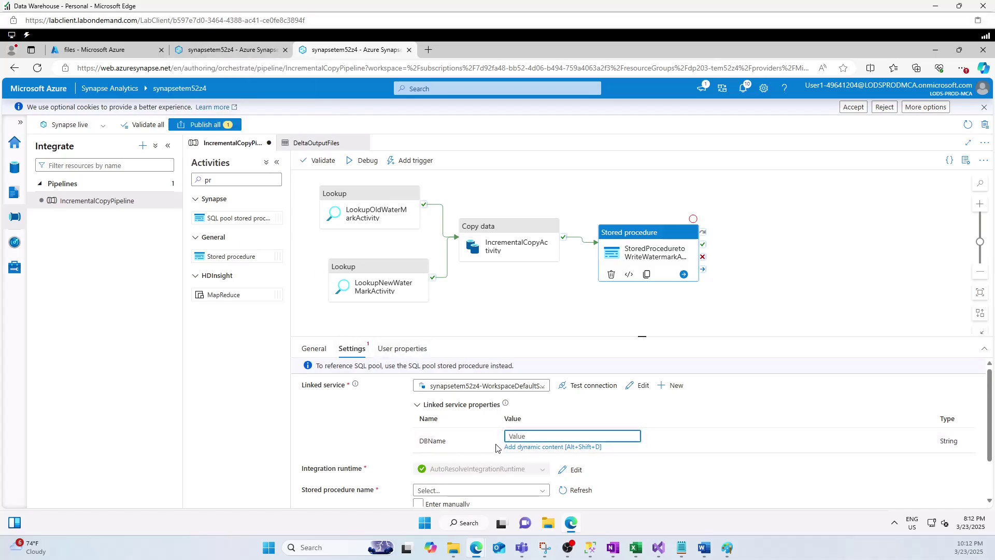
{"action": "left_click", "coordinate": [208, 50]}
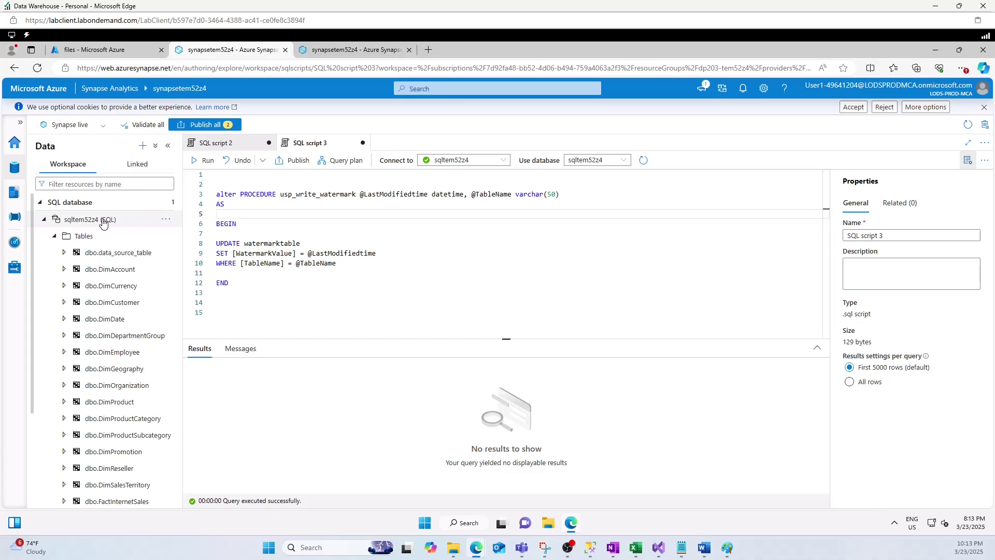
{"action": "double_click", "coordinate": [87, 221]}
{"action": "key", "text": "ctrl+c"}
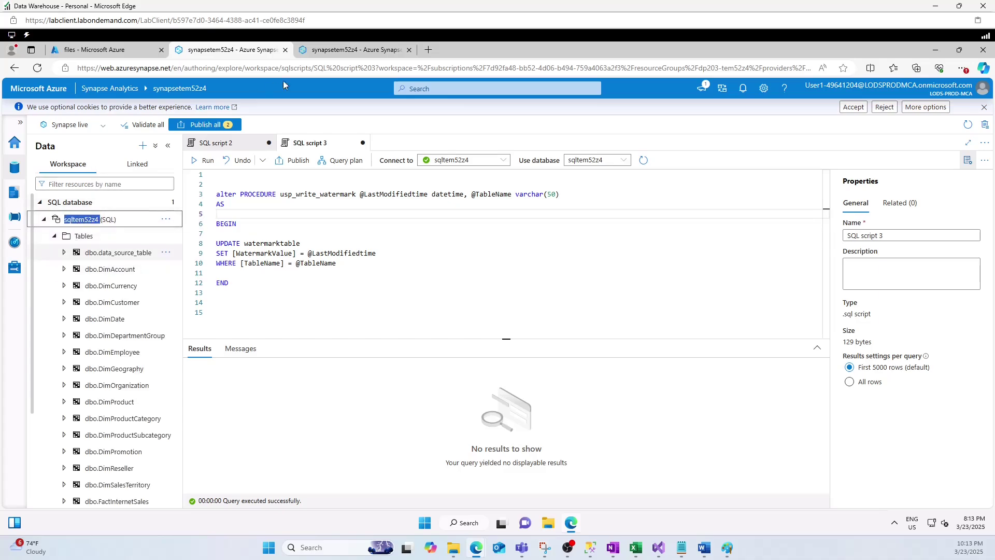
{"action": "left_click", "coordinate": [344, 50]}
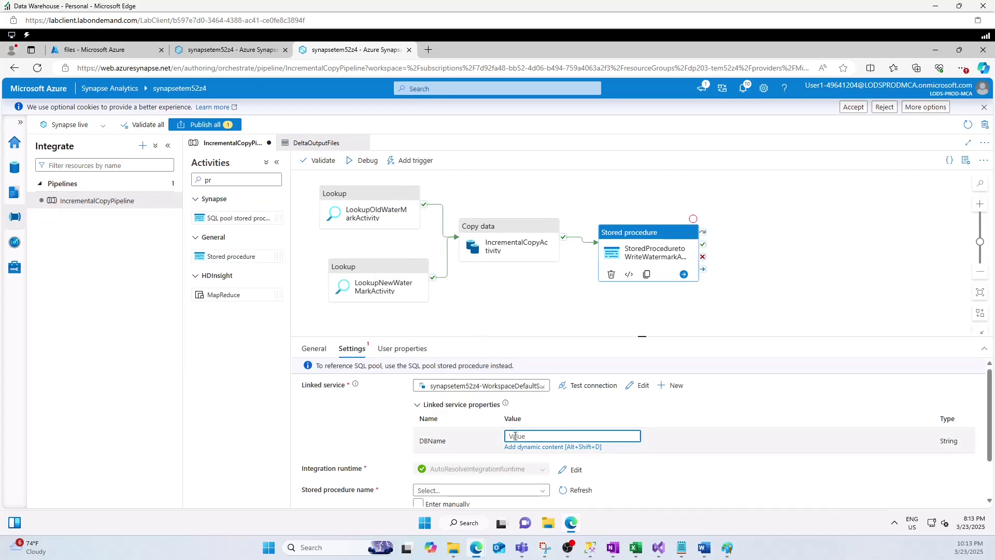
{"action": "left_click", "coordinate": [514, 436]}
{"action": "key", "text": "ctrl+v"}
Refresh the available stored procedures and choose [dbo].[usp_write_watermark] for the activity
{"action": "scroll", "coordinate": [451, 443], "scroll_direction": "down", "scroll_amount": 2}
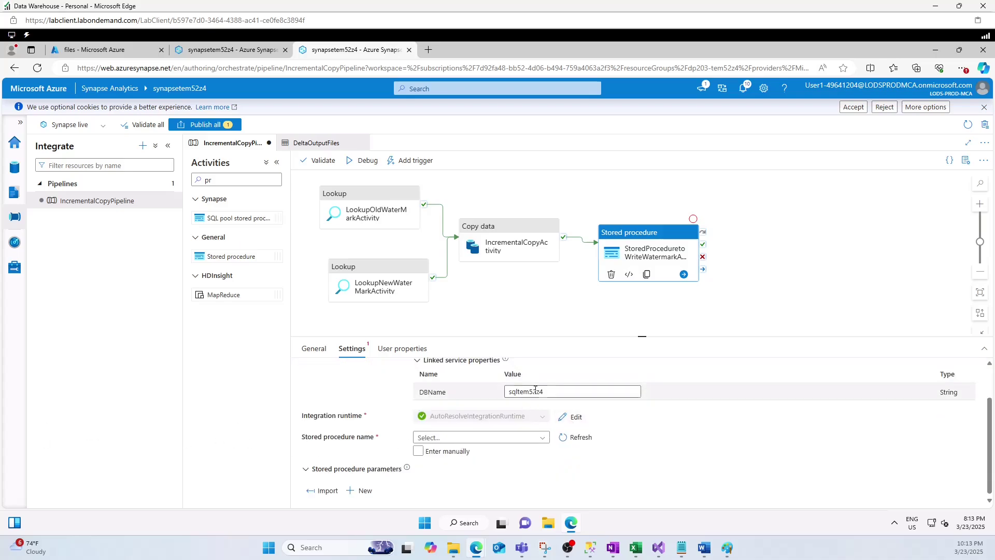
{"action": "left_click", "coordinate": [569, 442]}
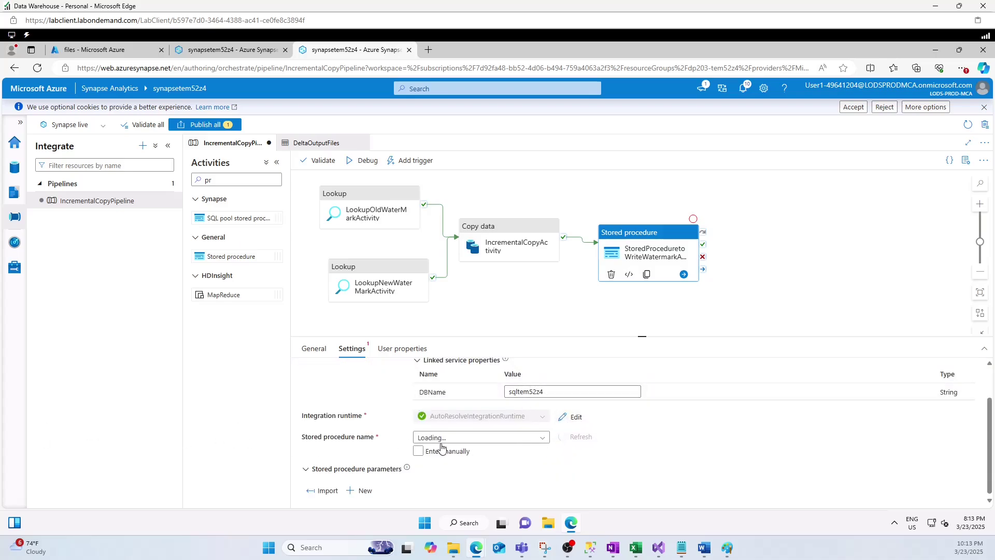
{"action": "left_click", "coordinate": [493, 441]}
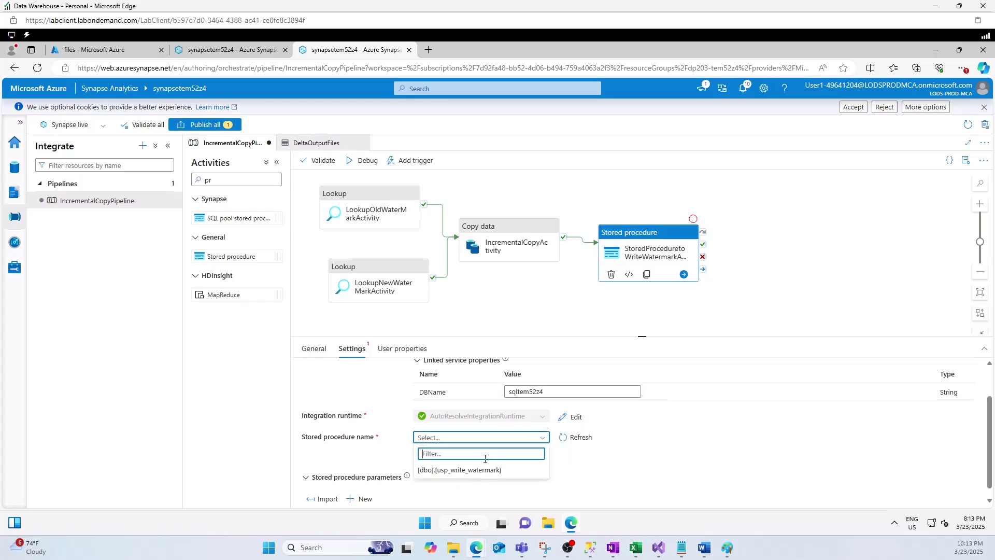
{"action": "left_click", "coordinate": [461, 470]}
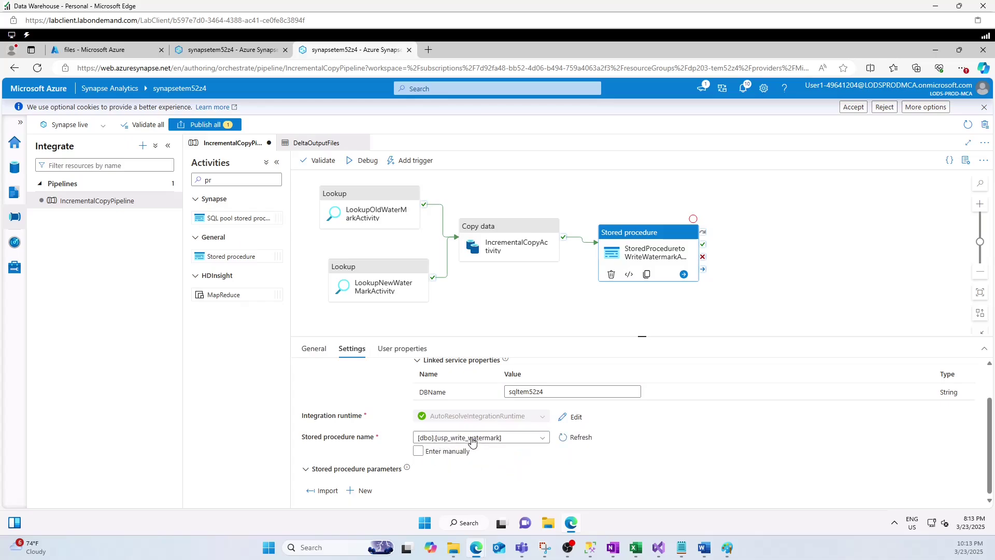
{"action": "scroll", "coordinate": [477, 396], "scroll_direction": "up", "scroll_amount": 1}
{"action": "scroll", "coordinate": [476, 399], "scroll_direction": "down", "scroll_amount": 1}
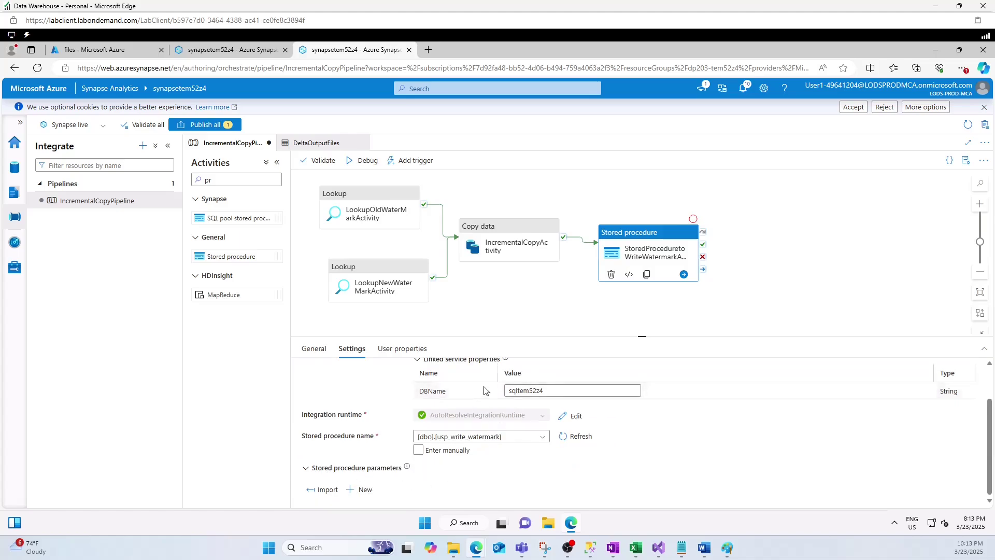
{"action": "scroll", "coordinate": [513, 412], "scroll_direction": "up", "scroll_amount": 1}
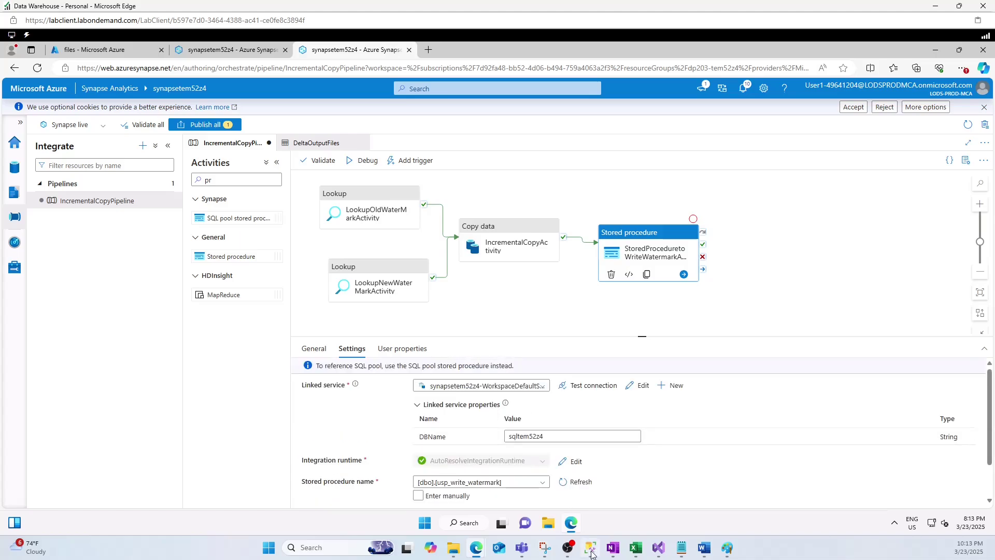
Check the LastModifiedtime and TableName parameters in SQL script 3 and import the procedure's parameters into the stored procedure activity
{"action": "left_click", "coordinate": [234, 50]}
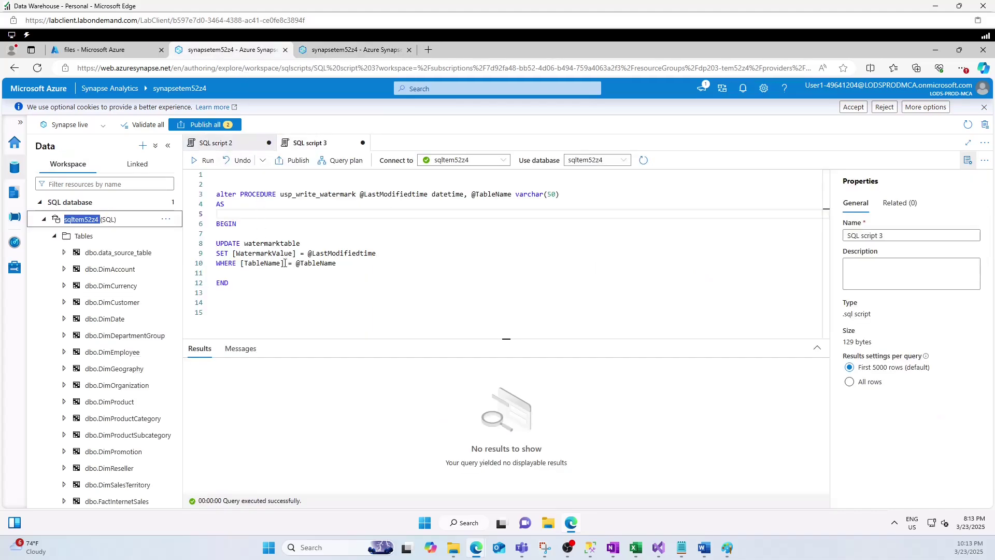
{"action": "double_click", "coordinate": [397, 194]}
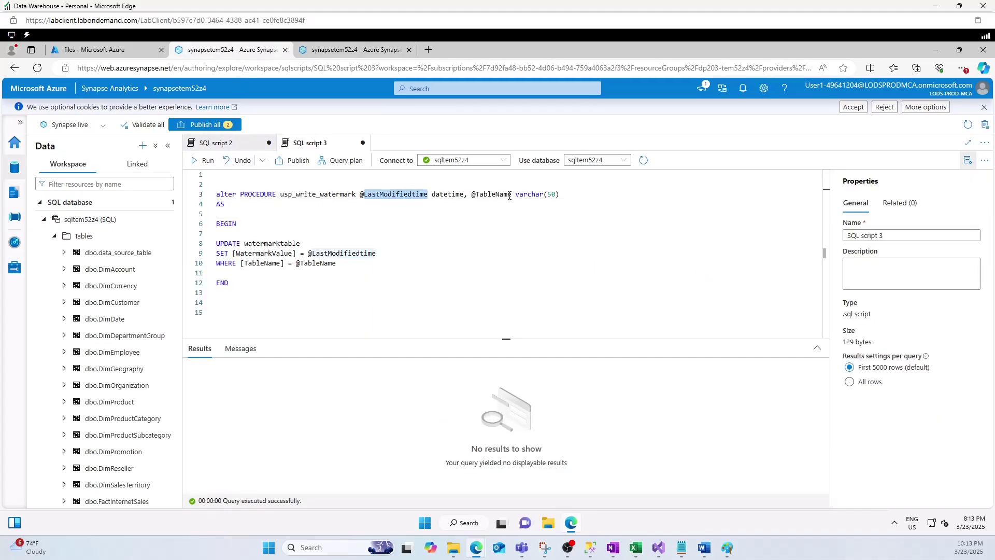
{"action": "double_click", "coordinate": [492, 194]}
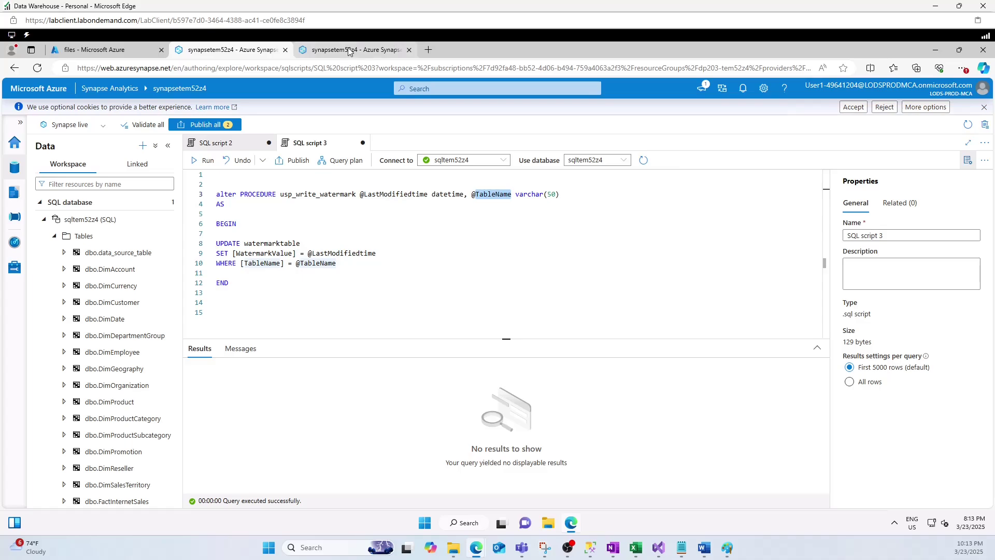
{"action": "left_click", "coordinate": [368, 50]}
{"action": "scroll", "coordinate": [413, 468], "scroll_direction": "down", "scroll_amount": 1}
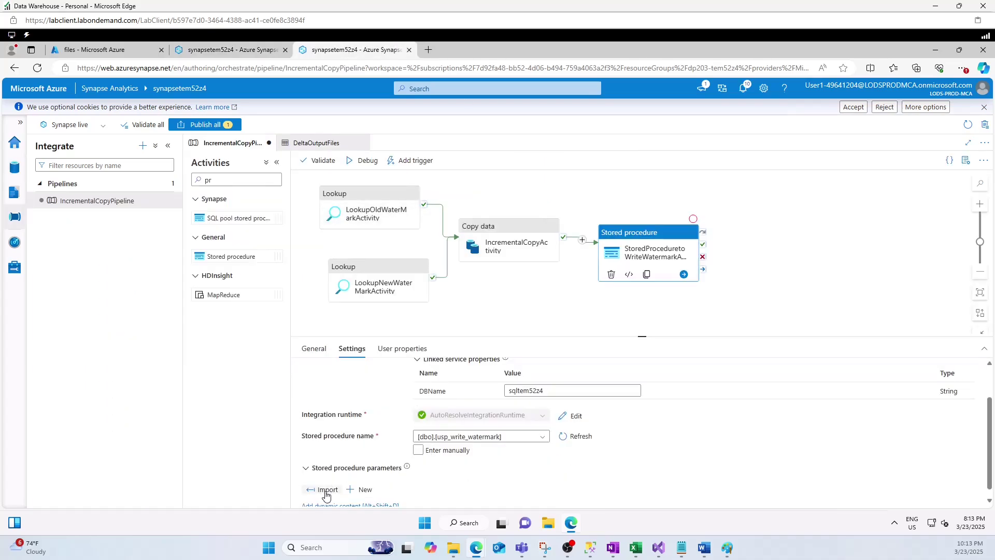
{"action": "left_click", "coordinate": [306, 469]}
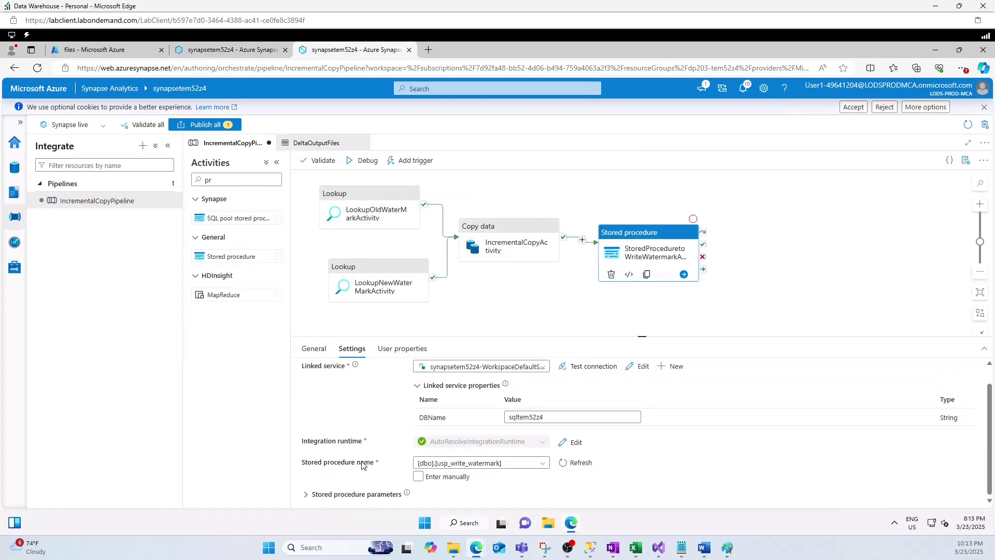
{"action": "left_click", "coordinate": [306, 494]}
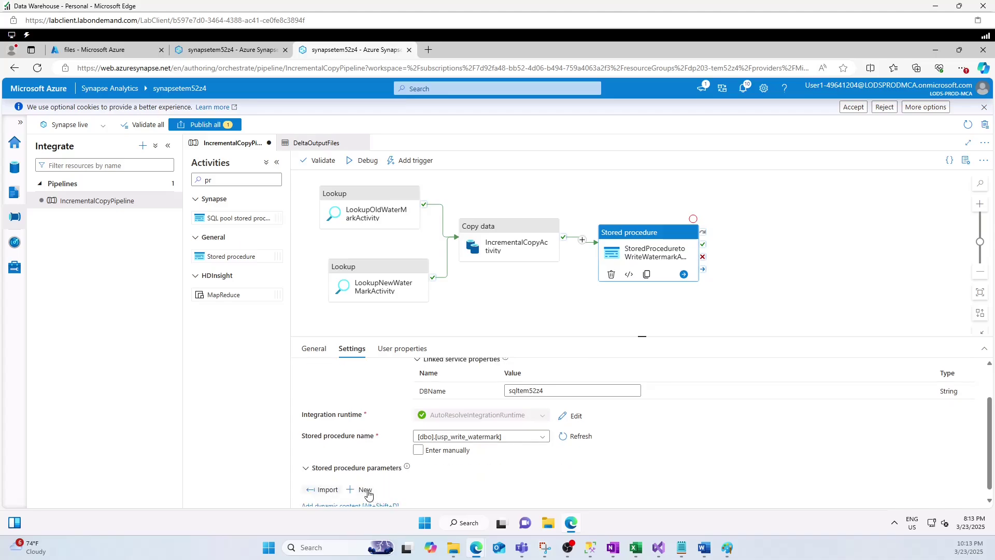
{"action": "left_click", "coordinate": [322, 490]}
{"action": "scroll", "coordinate": [983, 448], "scroll_direction": "down", "scroll_amount": 2}
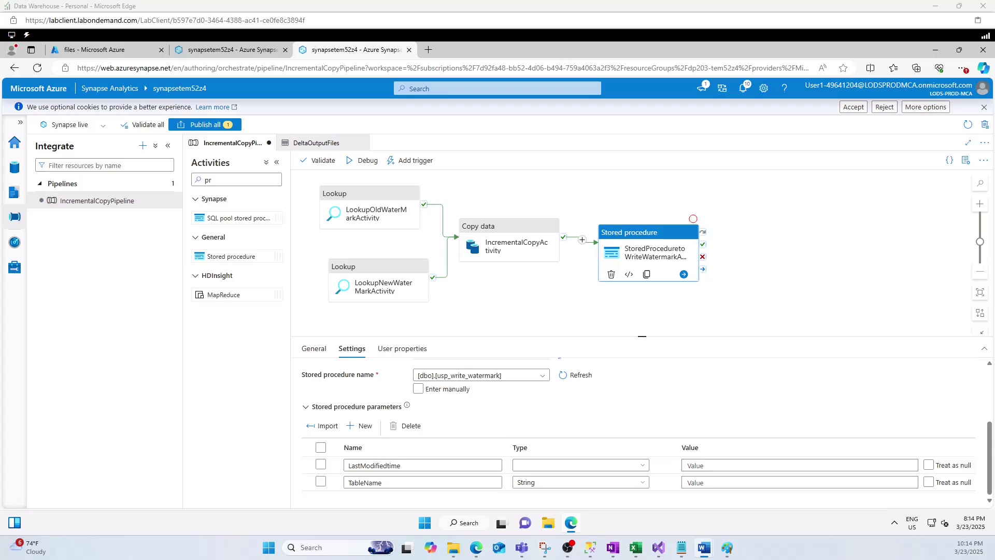
Set the LastModifiedtime parameter to type Datetime with the dynamic value @{activity('LookupNewWaterMarkActivity').output.firstRow.NewWatermarkvalue}
{"action": "left_click", "coordinate": [582, 466]}
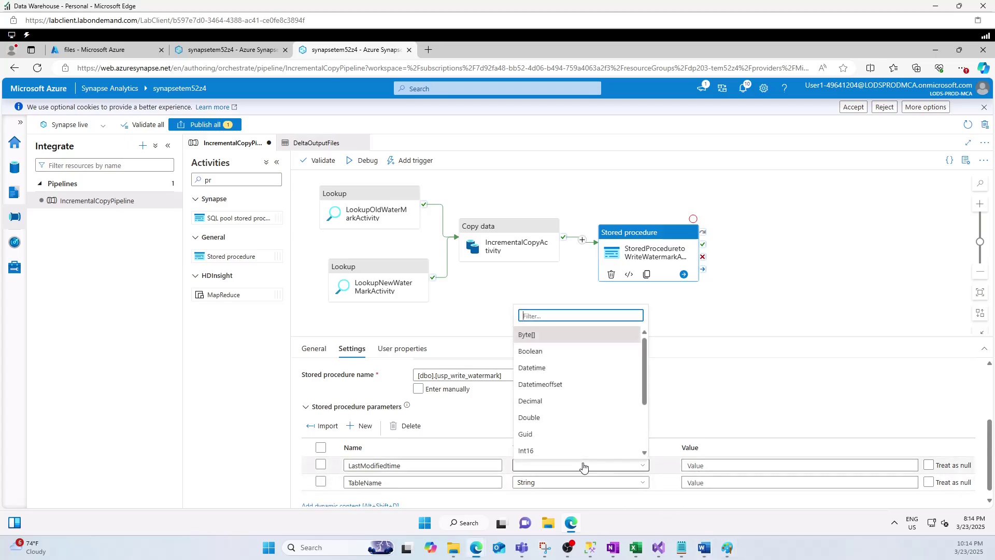
{"action": "left_click", "coordinate": [573, 367]}
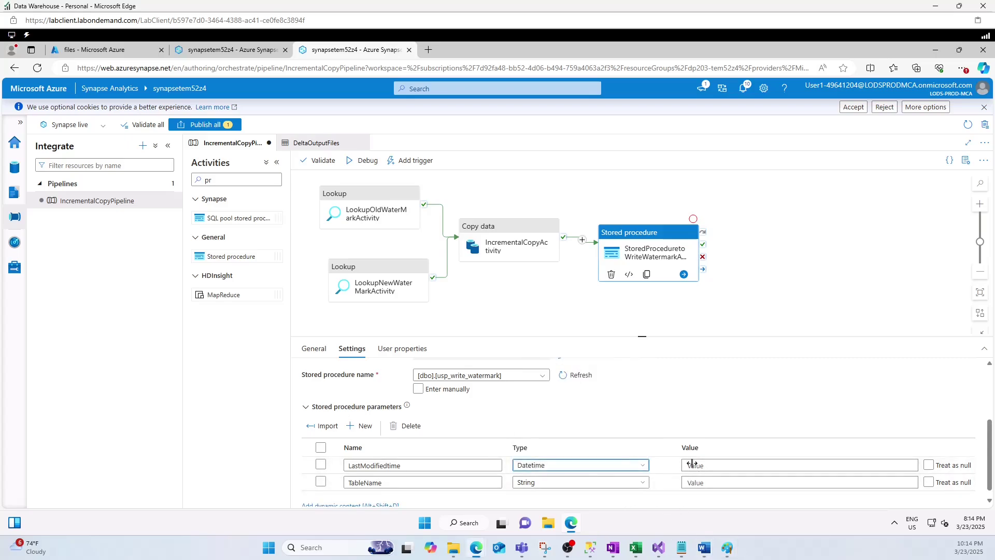
{"action": "left_click", "coordinate": [795, 465]}
{"action": "left_click", "coordinate": [721, 475]}
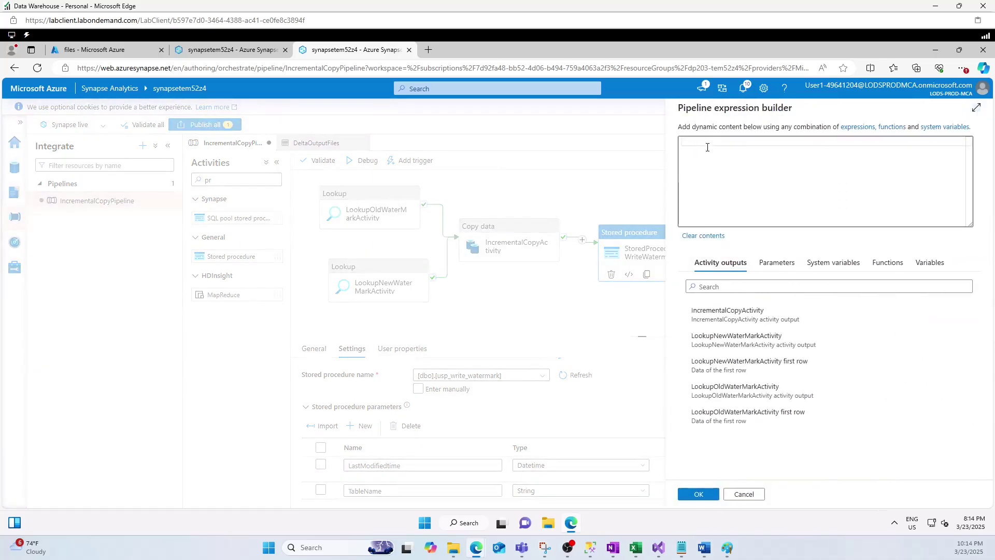
{"action": "type", "text": "@{activity('LookupNewWaterMarkActivity').output.firstRow.NewWatermarkvalue}"}
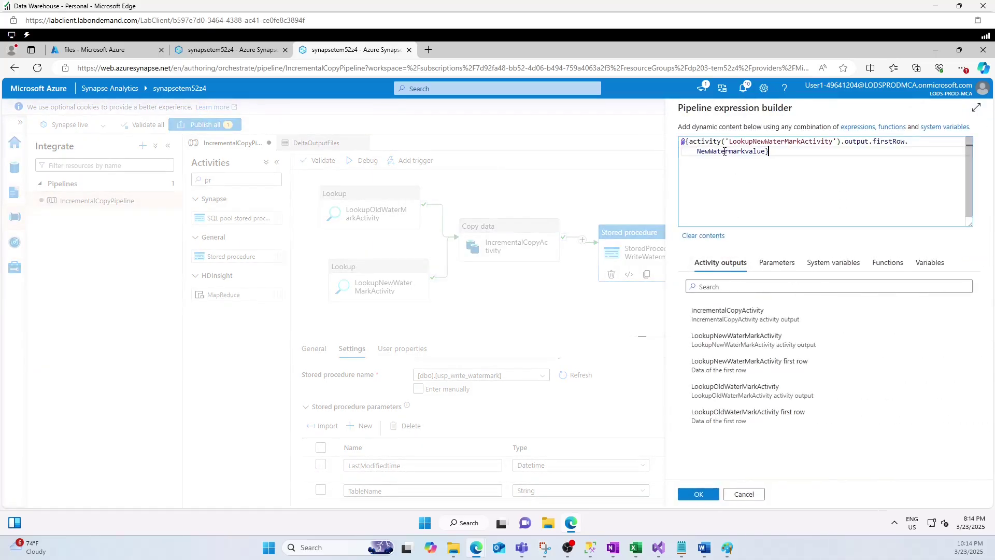
{"action": "double_click", "coordinate": [764, 142]}
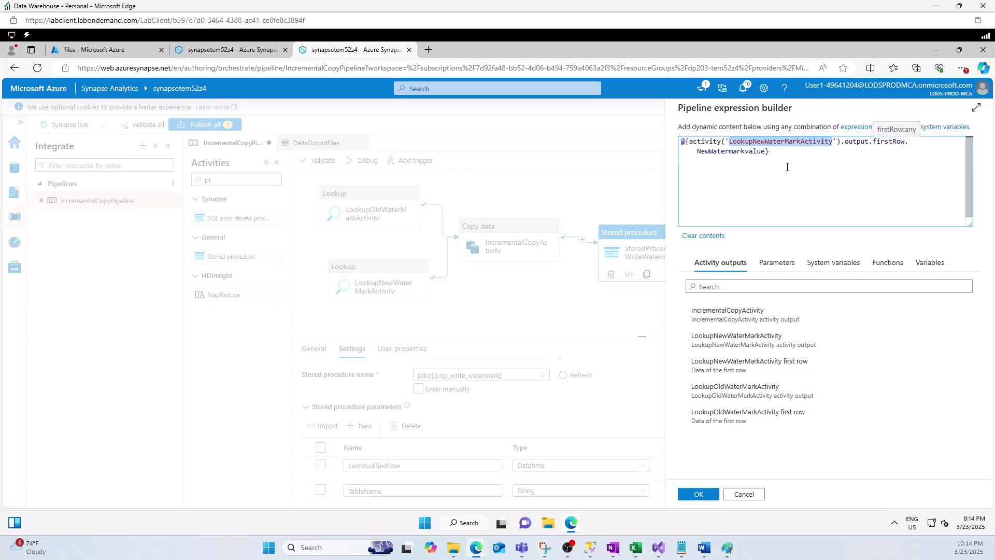
{"action": "left_click", "coordinate": [697, 494]}
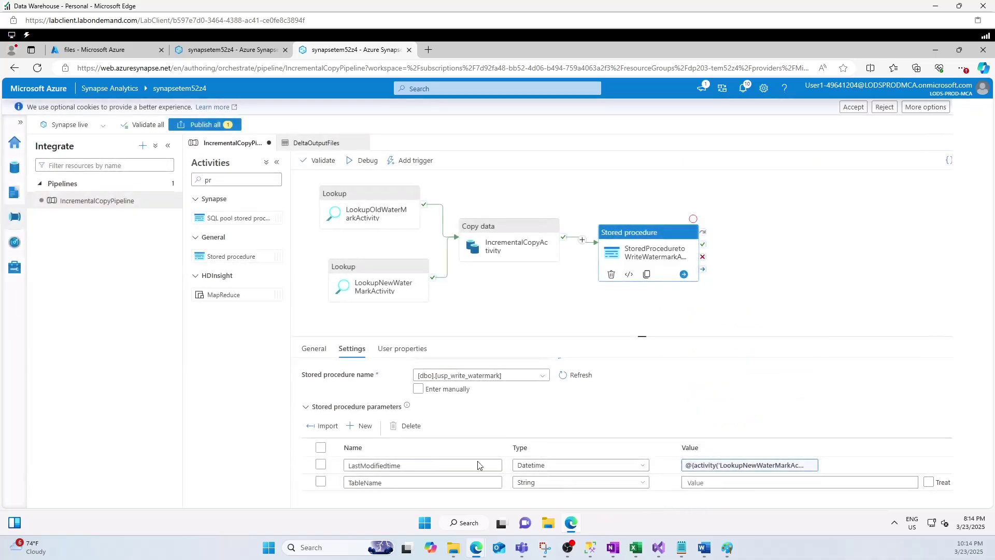
Set the TableName parameter's value to the dynamic expression @{activity('LookupOldWaterMarkActivity').output.firstRow.TableName}
{"action": "left_click", "coordinate": [711, 481]}
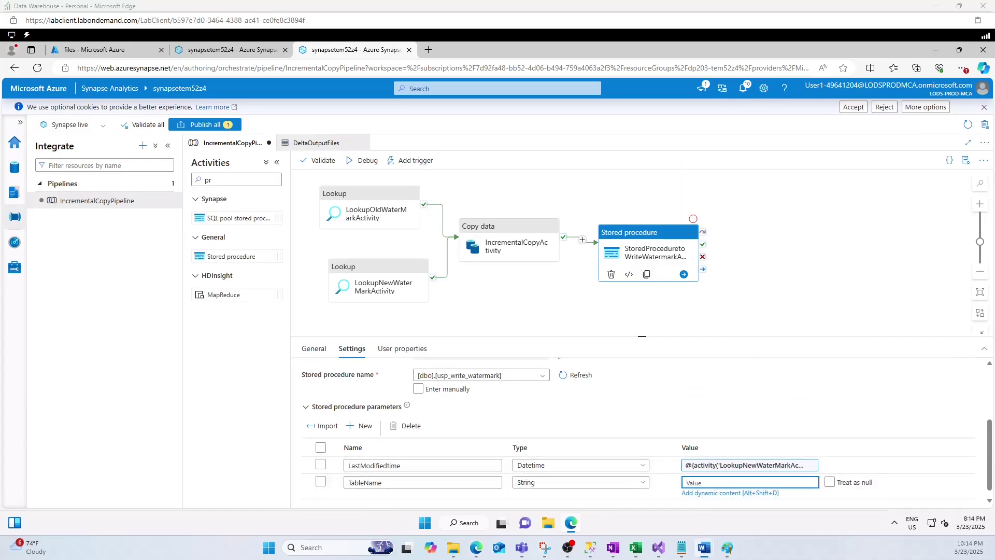
{"action": "left_click", "coordinate": [721, 493]}
{"action": "type", "text": "@{activity('LookupOldWaterMarkActivity').output.firstRow.TableName}"}
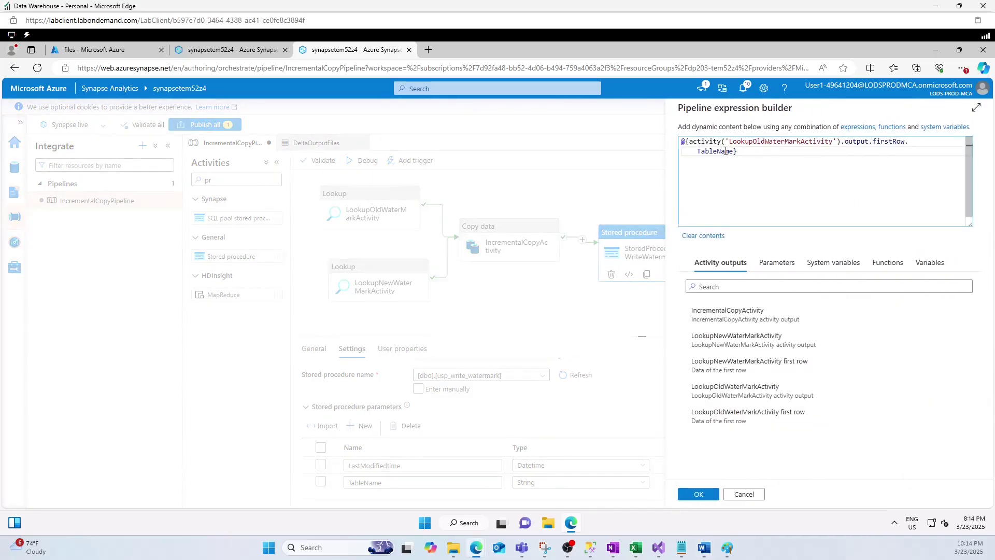
{"action": "double_click", "coordinate": [774, 141]}
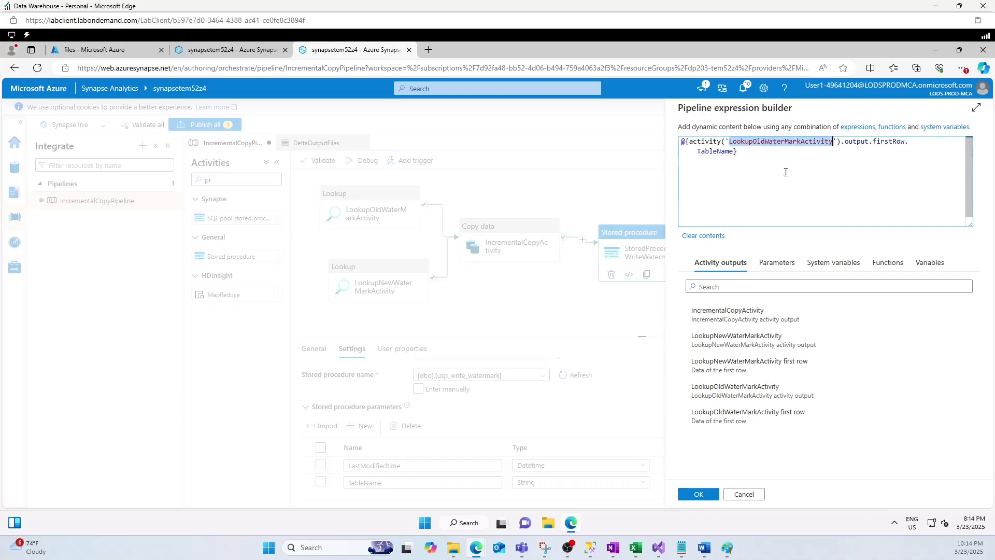
{"action": "left_click", "coordinate": [859, 159]}
{"action": "left_click", "coordinate": [698, 493]}
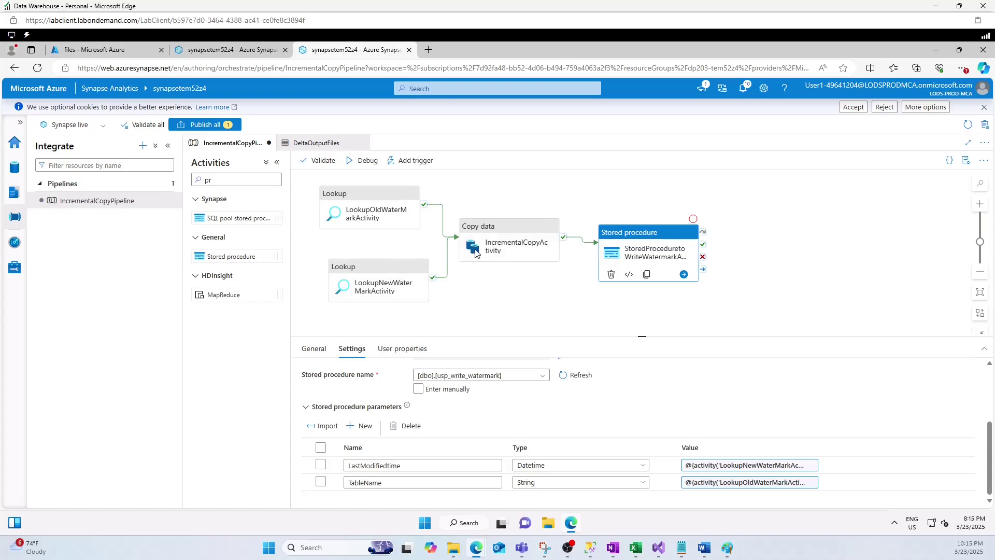
Deselect the stored procedure activity and validate IncrementalCopyPipeline
{"action": "left_click", "coordinate": [544, 208]}
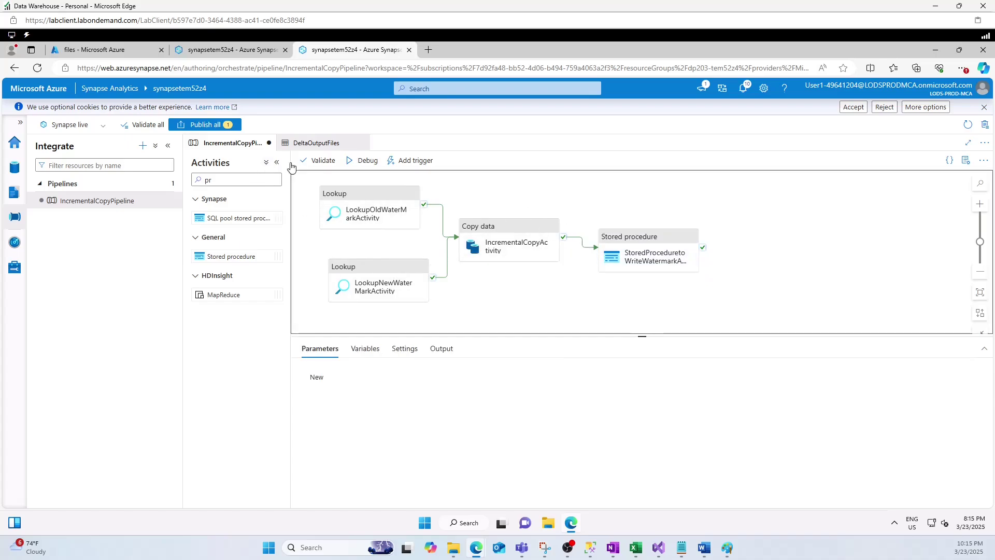
{"action": "left_click", "coordinate": [317, 160]}
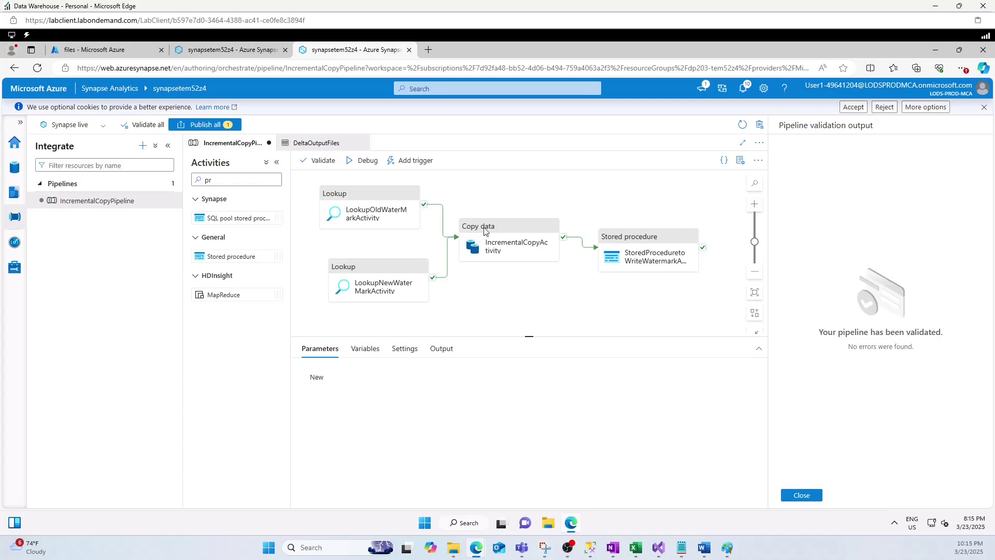
Run the select queries on data_source_table and watermarktable in SQL script 2 to check the data before the pipeline run
{"action": "left_click", "coordinate": [520, 194]}
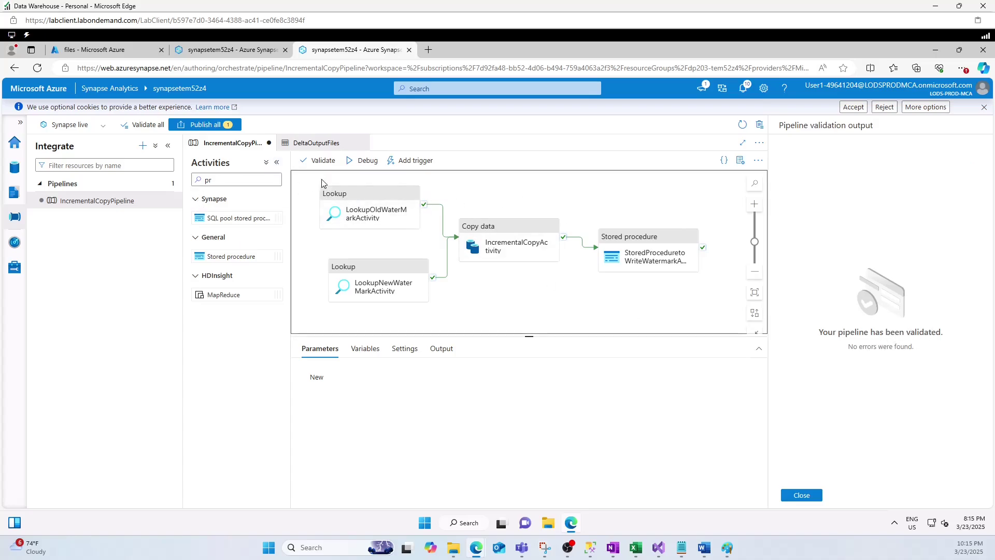
{"action": "left_click", "coordinate": [233, 49]}
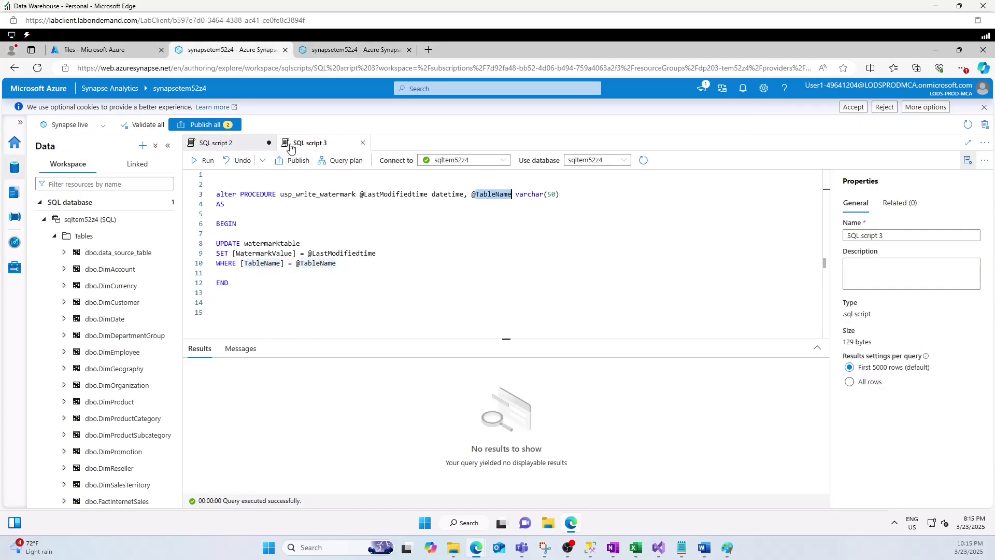
{"action": "left_click", "coordinate": [228, 144]}
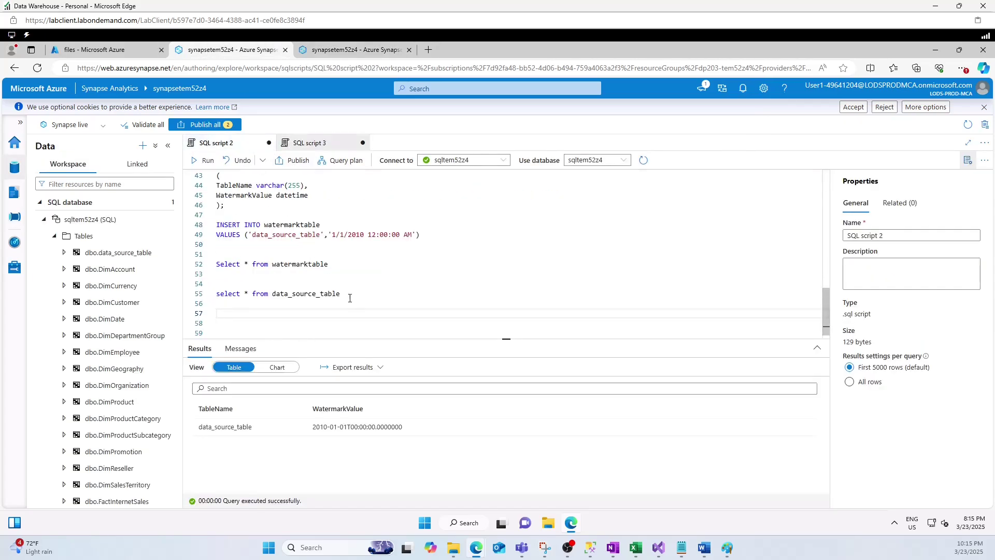
{"action": "left_click_drag", "start_coordinate": [340, 293], "coordinate": [214, 294]}
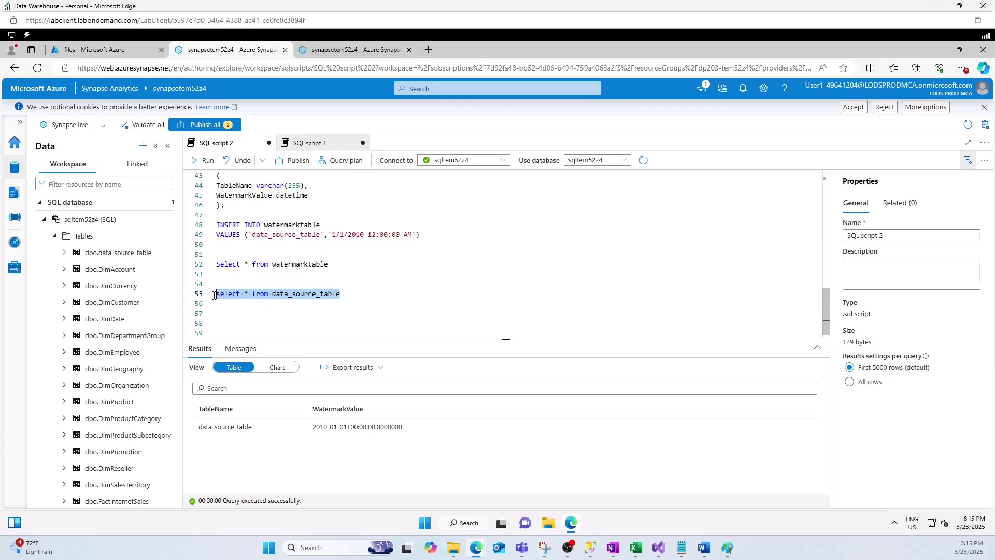
{"action": "left_click", "coordinate": [205, 160]}
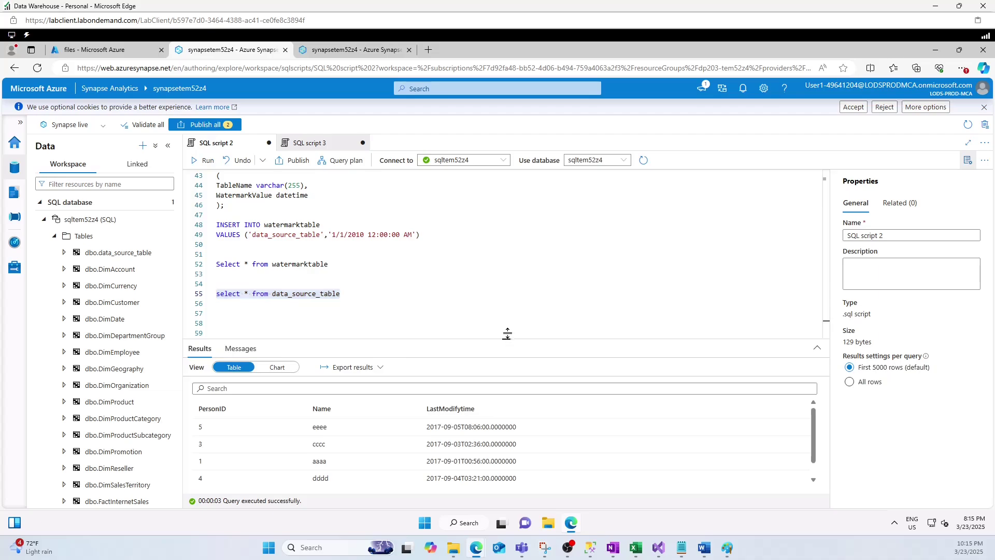
{"action": "left_click_drag", "start_coordinate": [507, 333], "coordinate": [509, 309]}
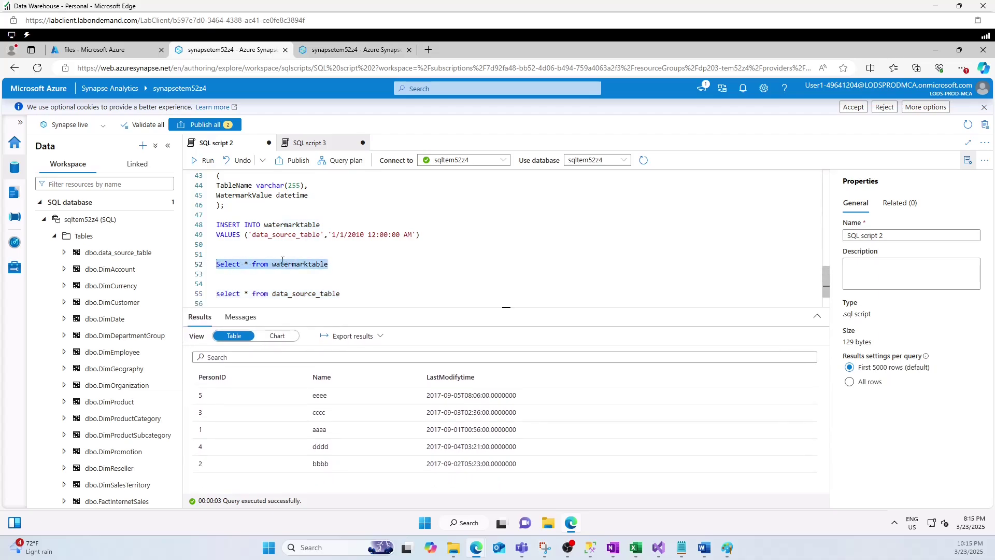
{"action": "left_click", "coordinate": [205, 160]}
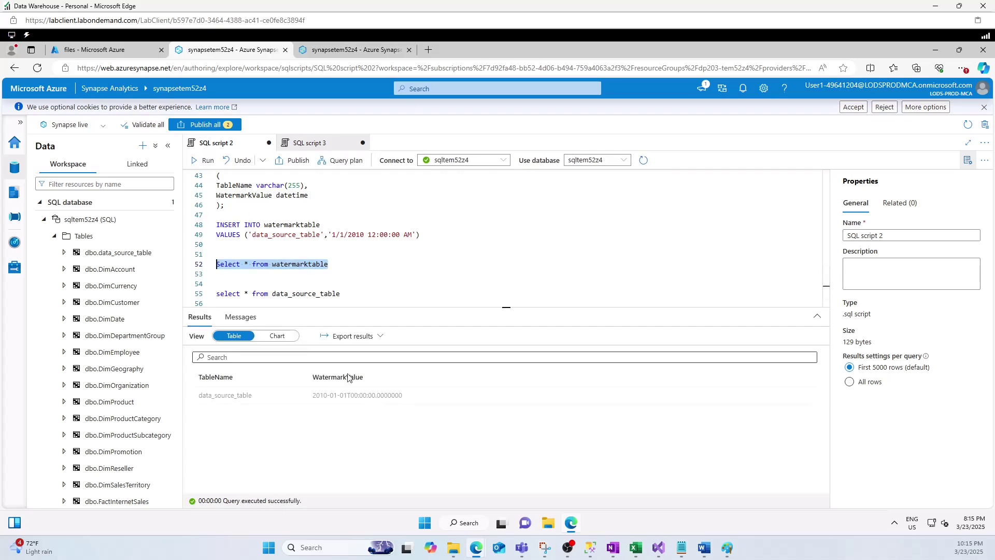
Check the Output folder of the files container, and return to IncrementalCopyPipeline
{"action": "left_click", "coordinate": [93, 50]}
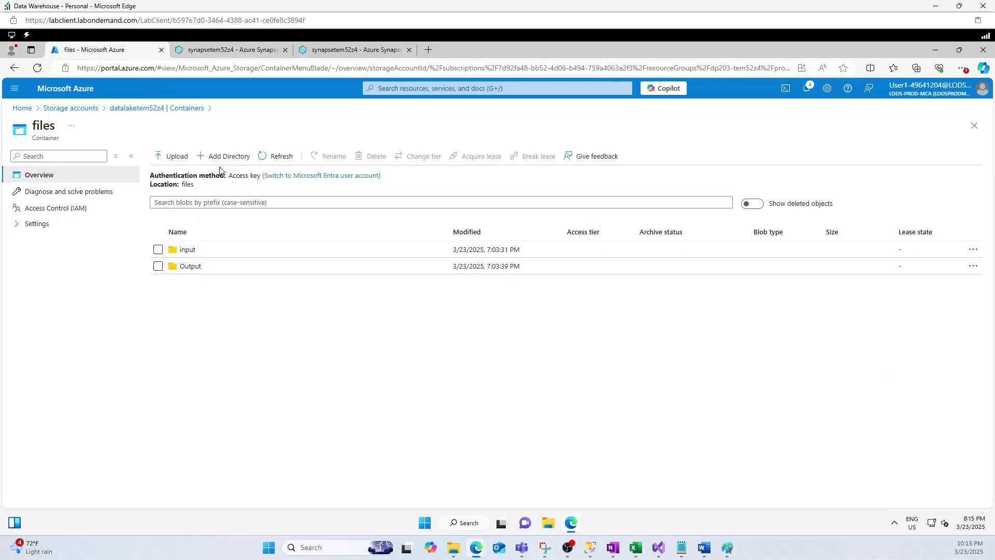
{"action": "left_click", "coordinate": [182, 266]}
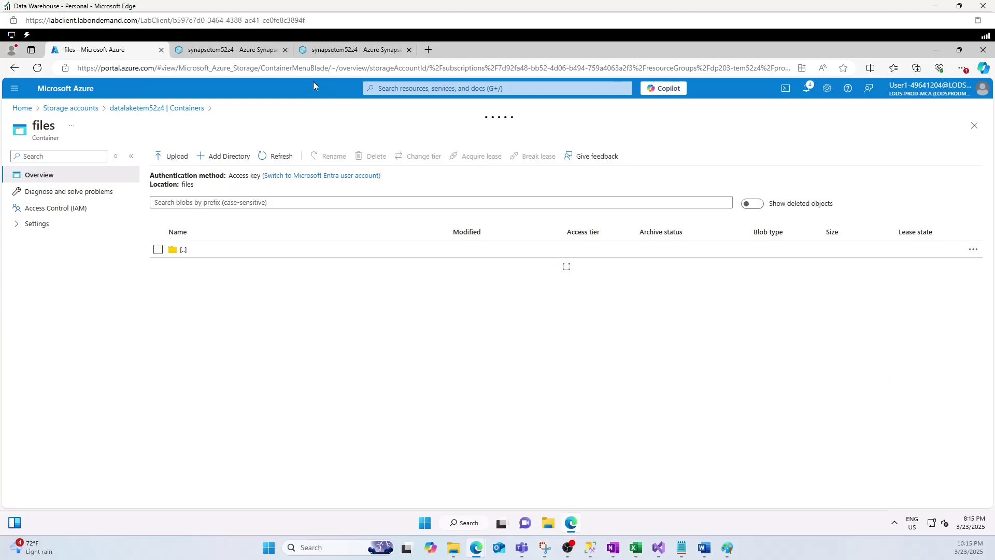
{"action": "left_click", "coordinate": [353, 50]}
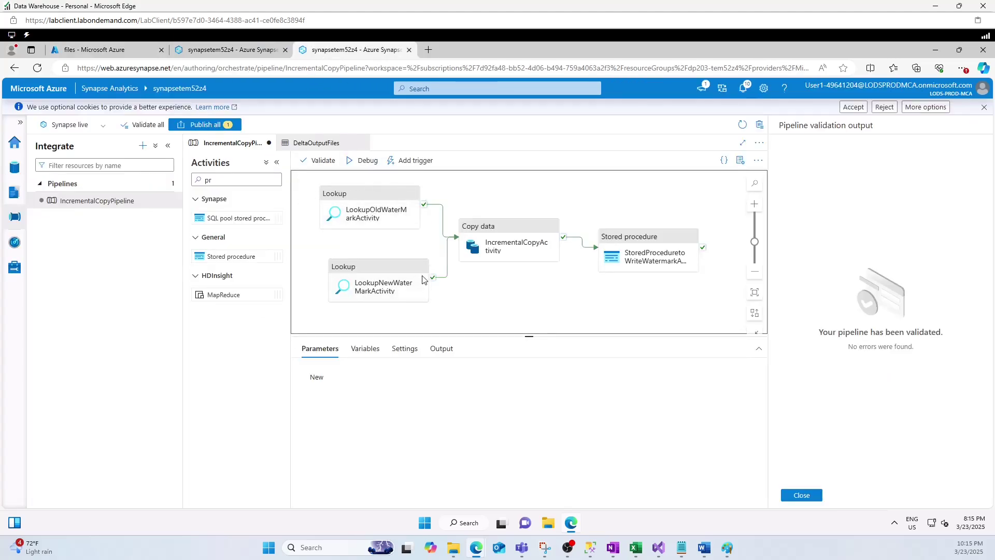
{"action": "left_click", "coordinate": [413, 161]}
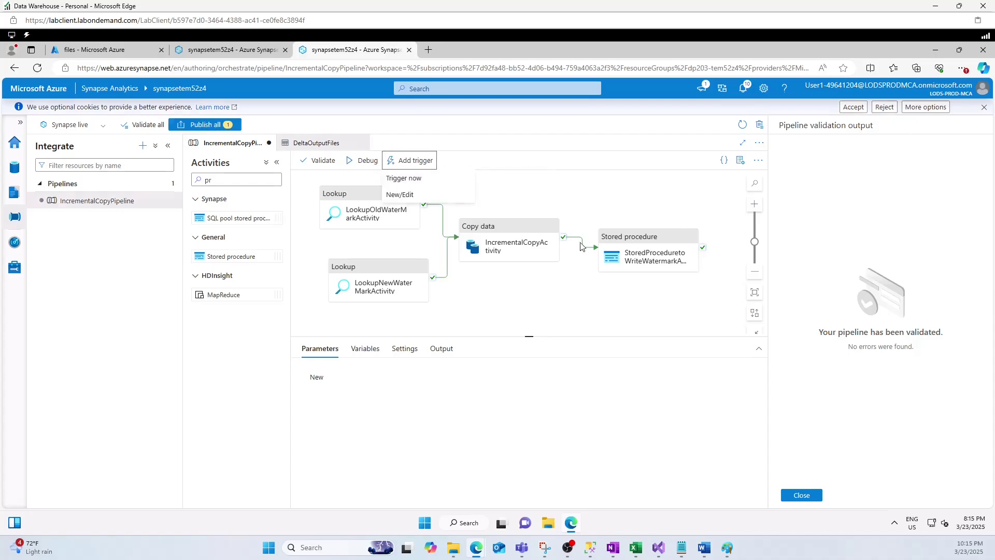
{"action": "left_click", "coordinate": [400, 178]}
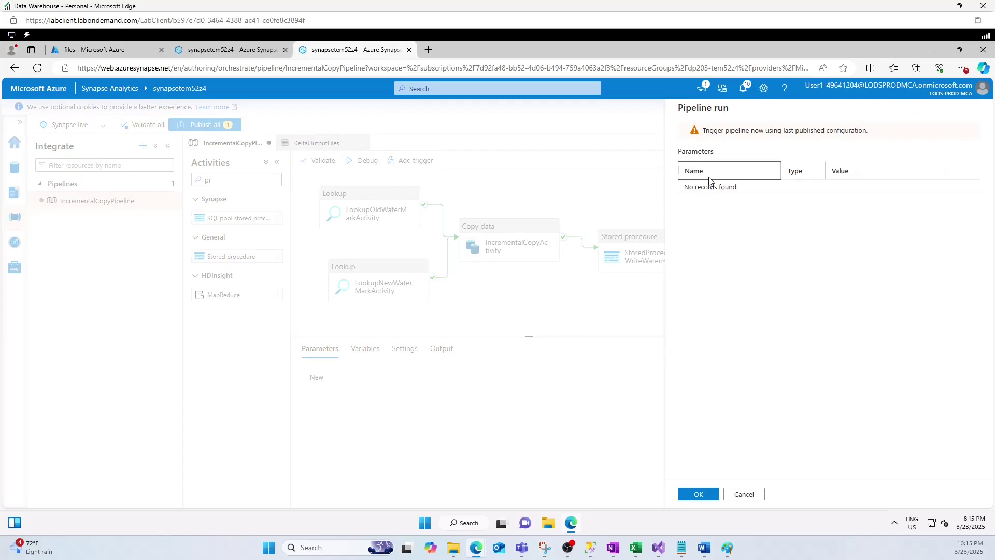
{"action": "left_click", "coordinate": [744, 493]}
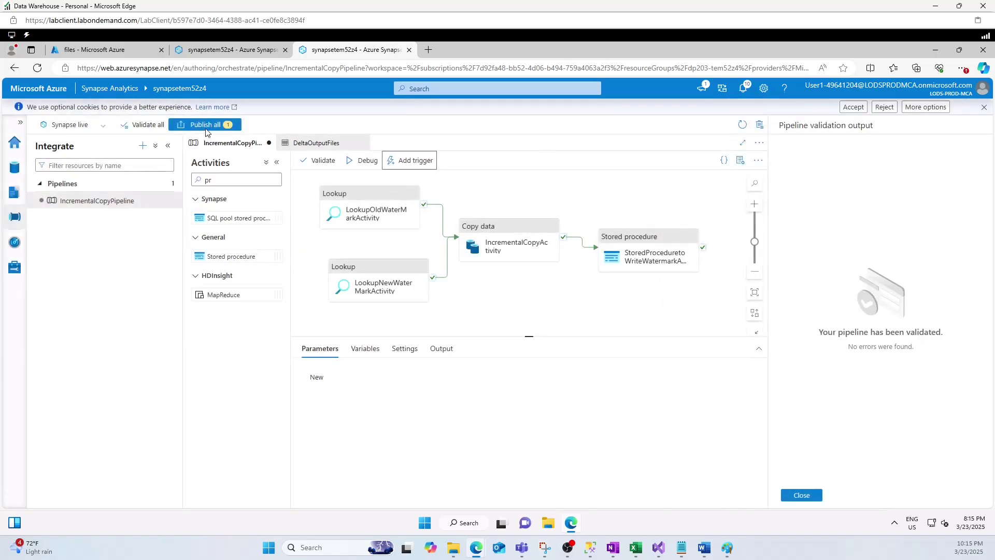
Publish the pending changes to IncrementalCopyPipeline and trigger an on-demand run of it
{"action": "left_click", "coordinate": [224, 127]}
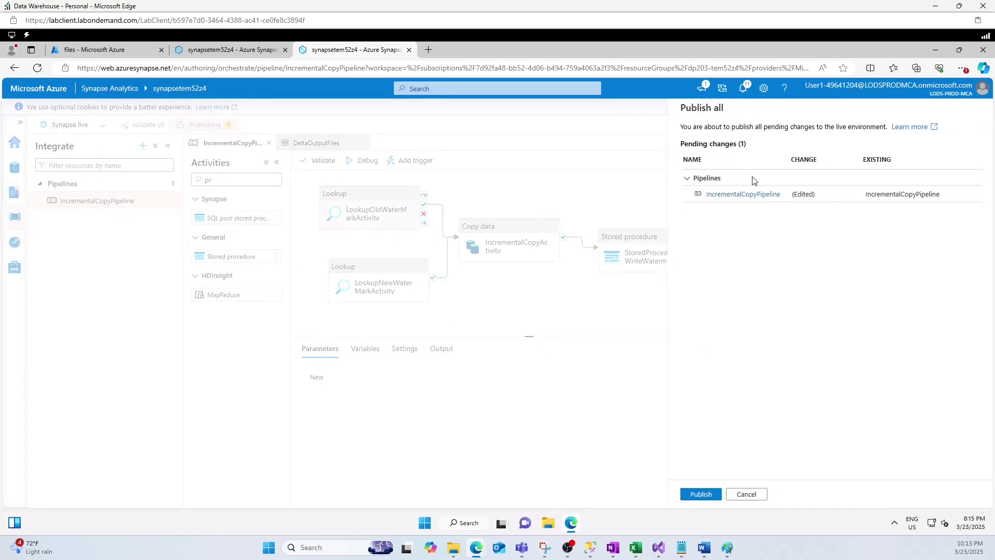
{"action": "left_click", "coordinate": [698, 494]}
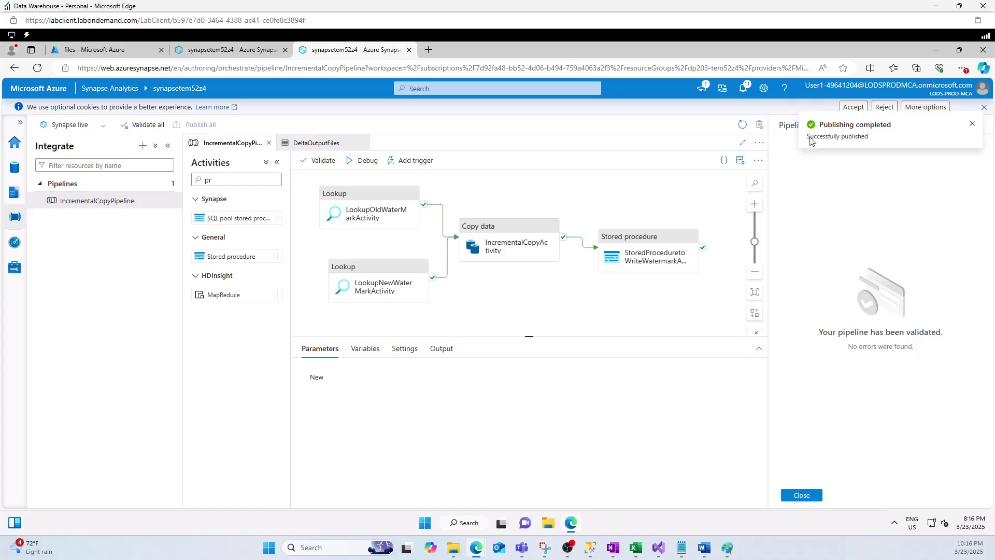
{"action": "left_click", "coordinate": [411, 162]}
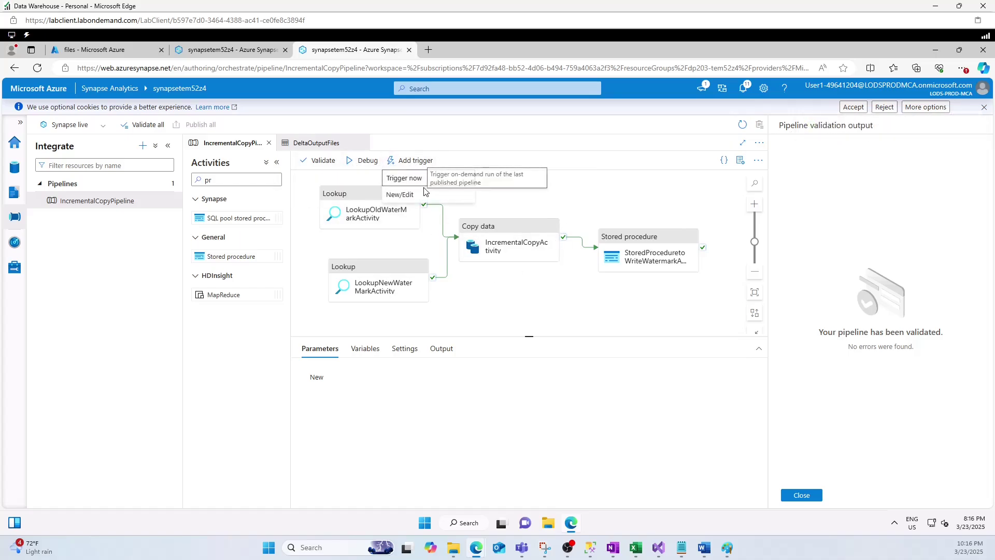
{"action": "left_click", "coordinate": [415, 171]}
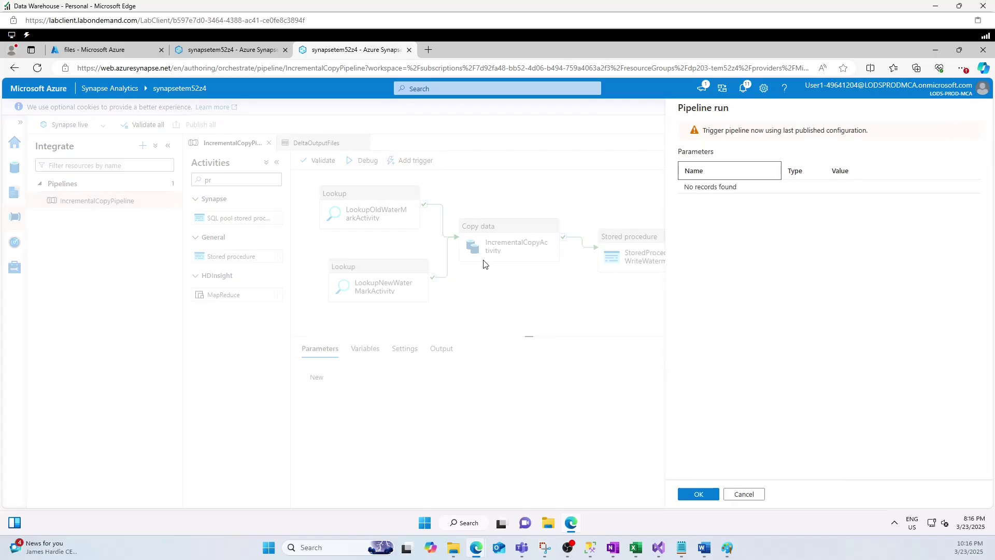
{"action": "left_click", "coordinate": [699, 495]}
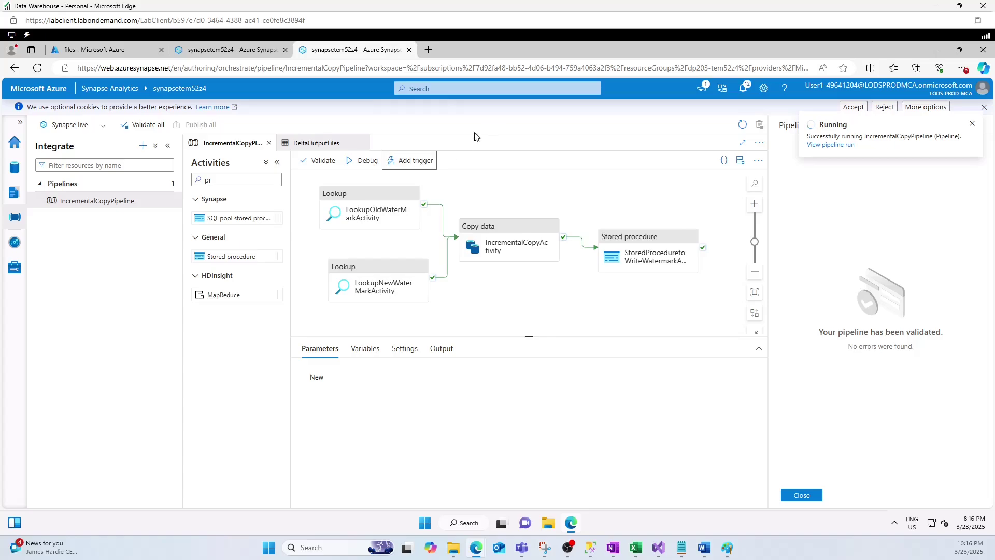
Check the run notifications and examine the activity runs of the IncrementalCopyPipeline run in monitoring
{"action": "left_click", "coordinate": [743, 89]}
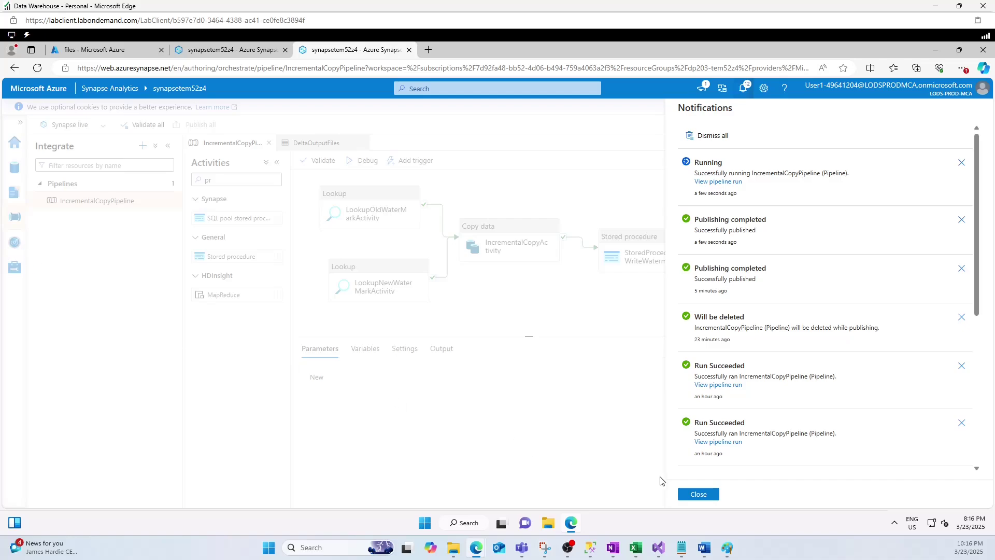
{"action": "left_click", "coordinate": [697, 493]}
{"action": "left_click", "coordinate": [15, 242]}
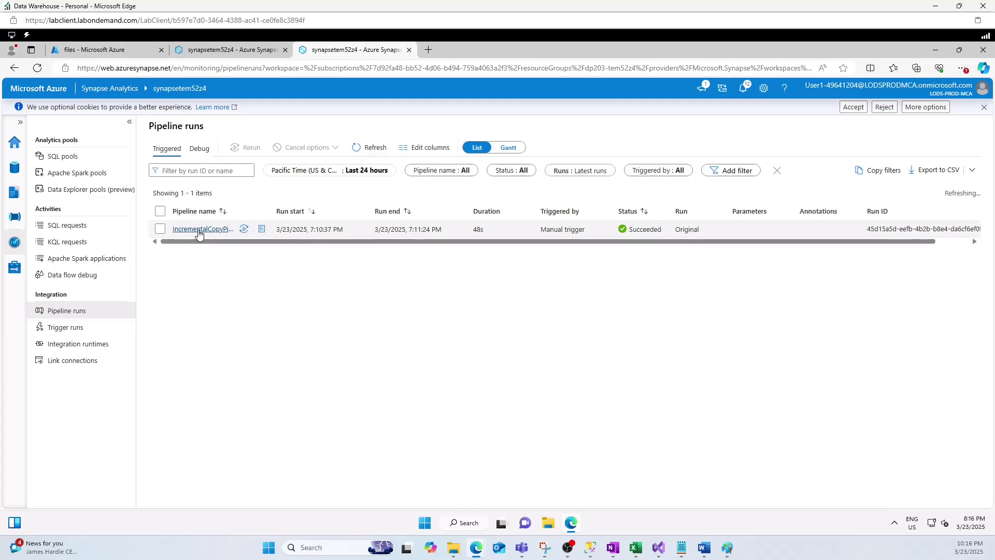
{"action": "left_click", "coordinate": [198, 231]}
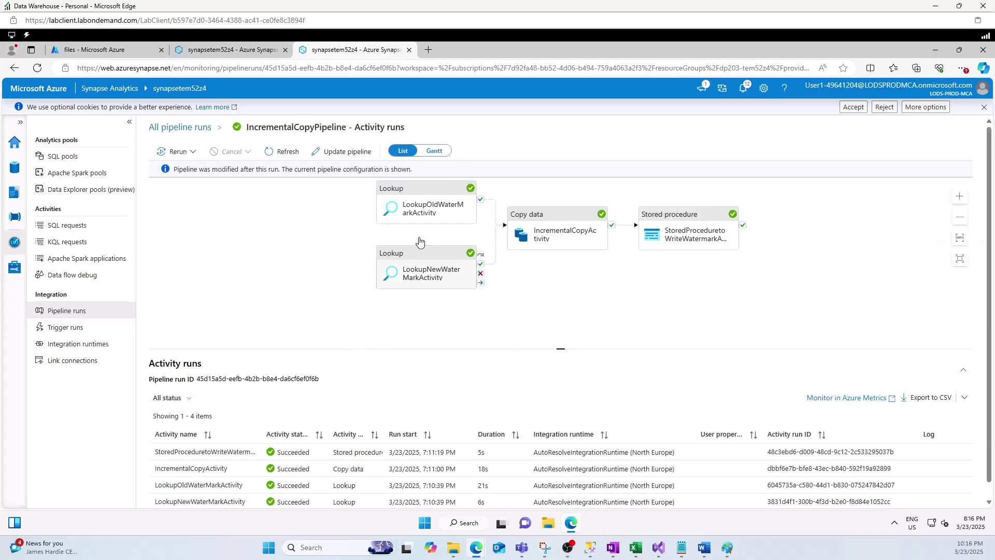
{"action": "scroll", "coordinate": [570, 228], "scroll_direction": "down", "scroll_amount": 1}
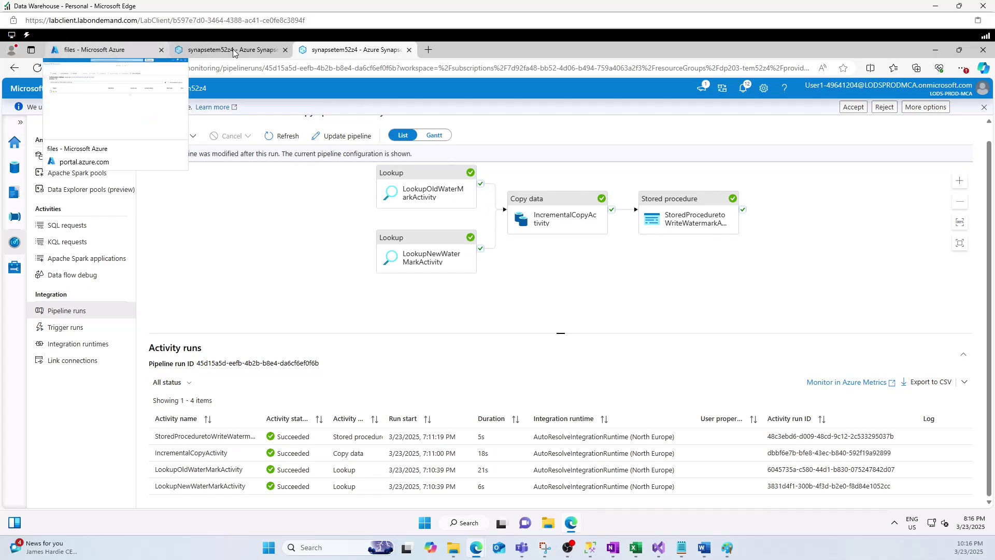
Reload the Output folder of the files container and check the modified time of the incremental CSV file
{"action": "left_click", "coordinate": [99, 49]}
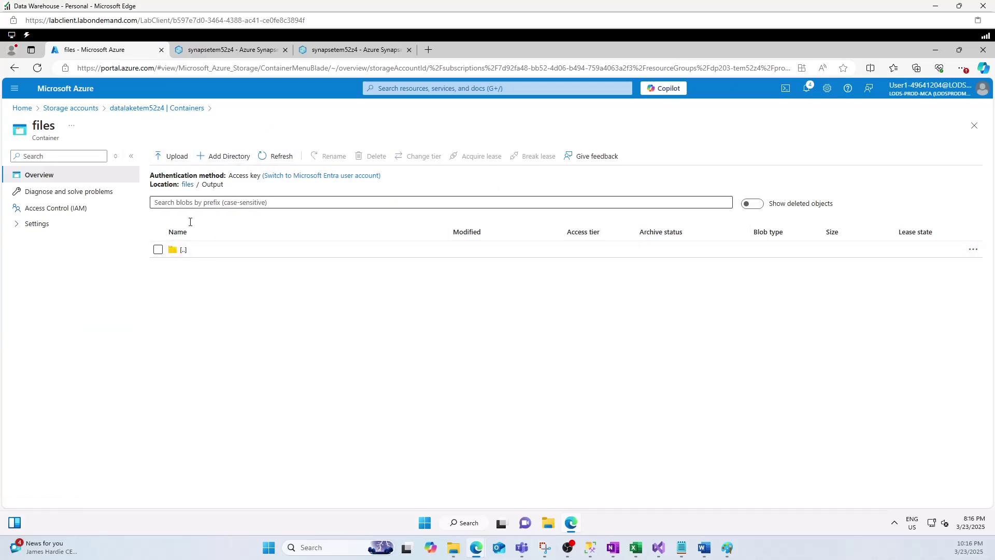
{"action": "left_click", "coordinate": [187, 185]}
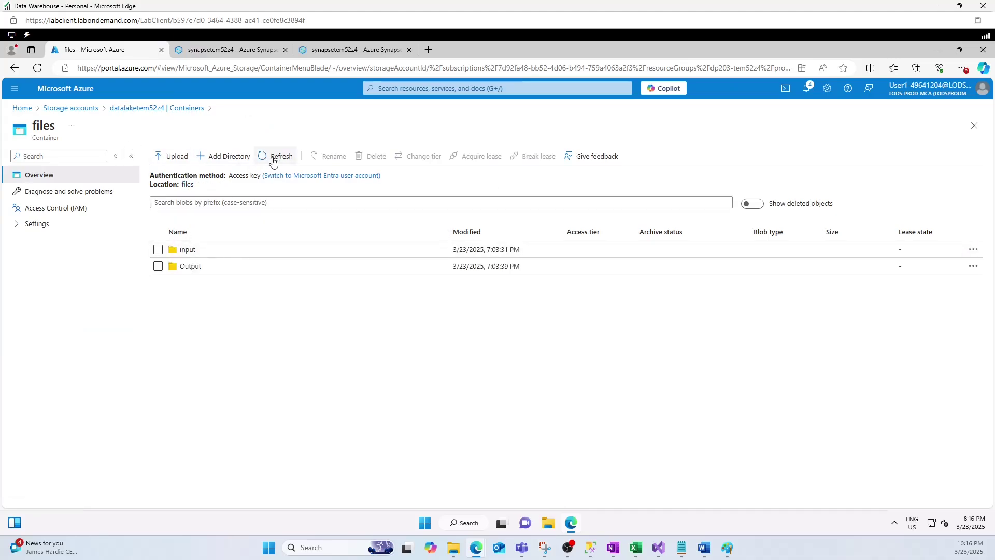
{"action": "left_click", "coordinate": [200, 267]}
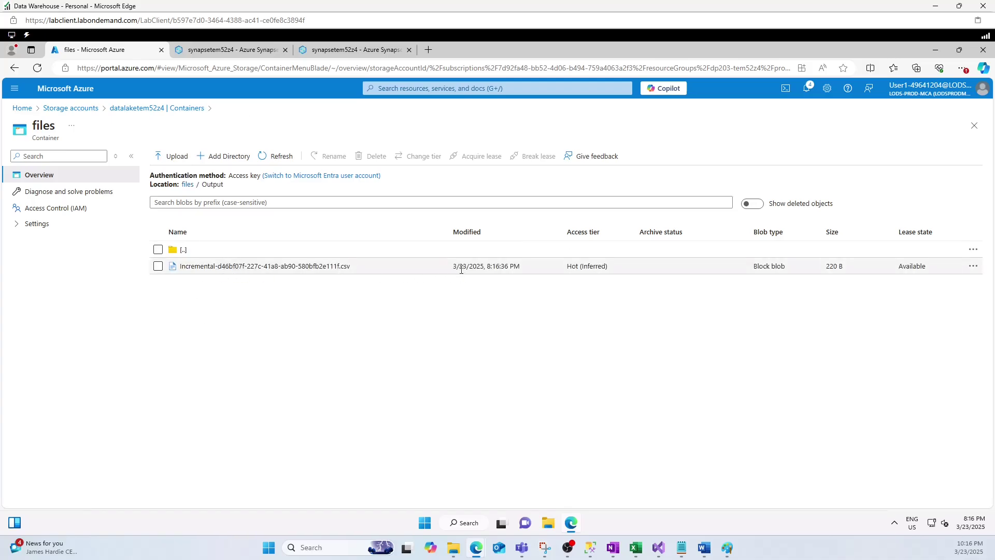
{"action": "double_click", "coordinate": [487, 268]}
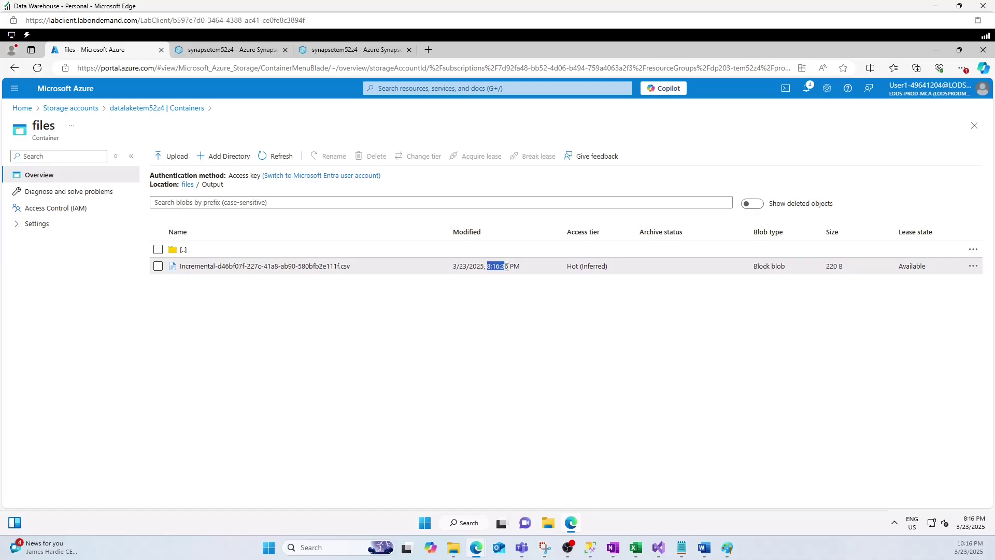
{"action": "left_click", "coordinate": [371, 290]}
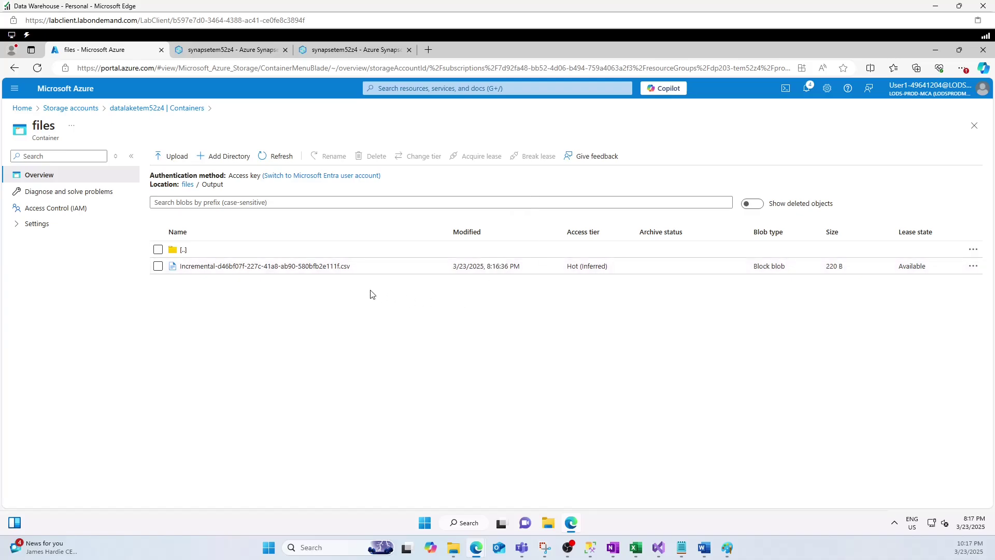
View the contents of the incremental CSV file in the Output folder, then close the file
{"action": "left_click", "coordinate": [224, 266]}
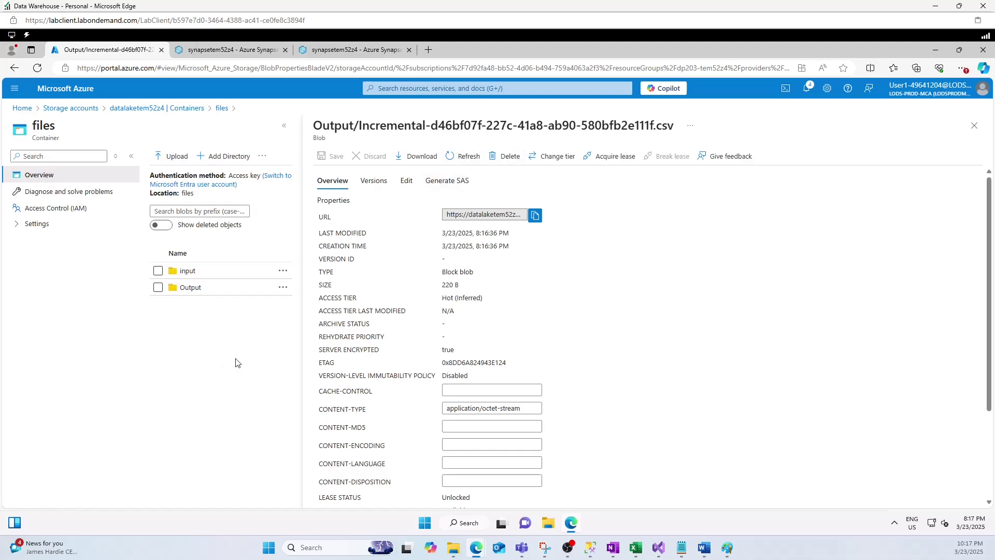
{"action": "left_click", "coordinate": [190, 288]}
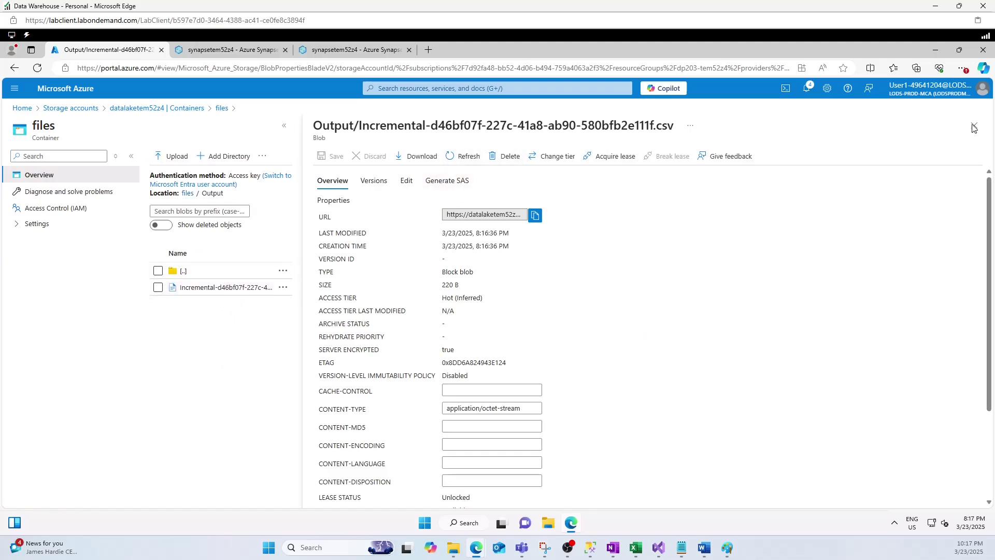
{"action": "left_click", "coordinate": [972, 265]}
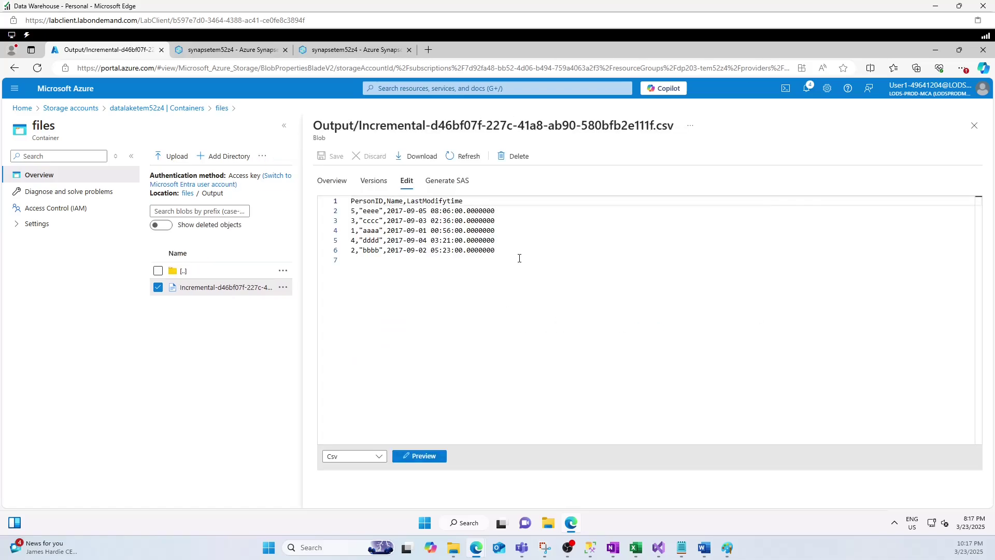
{"action": "left_click_drag", "start_coordinate": [518, 252], "coordinate": [351, 200]}
{"action": "left_click", "coordinate": [410, 250]}
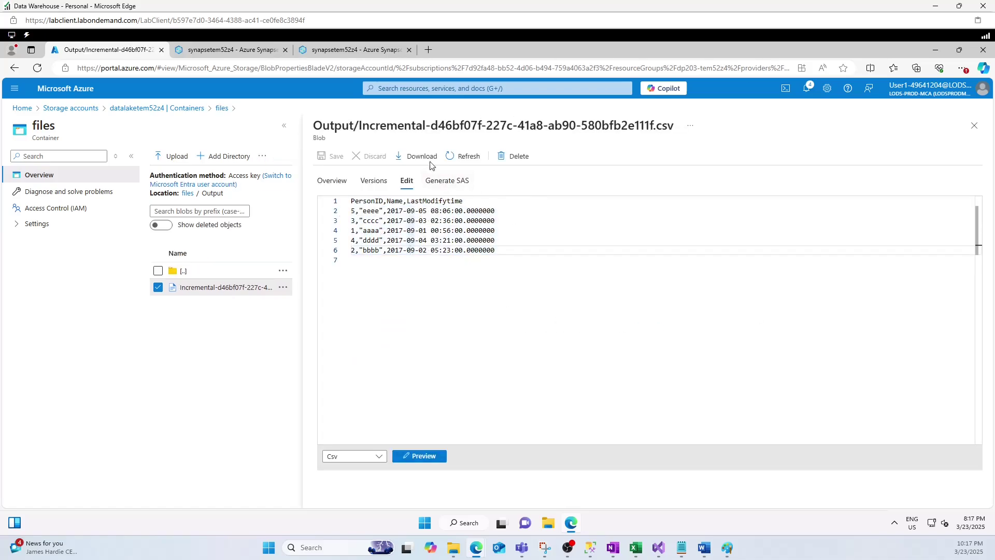
{"action": "left_click", "coordinate": [974, 125]}
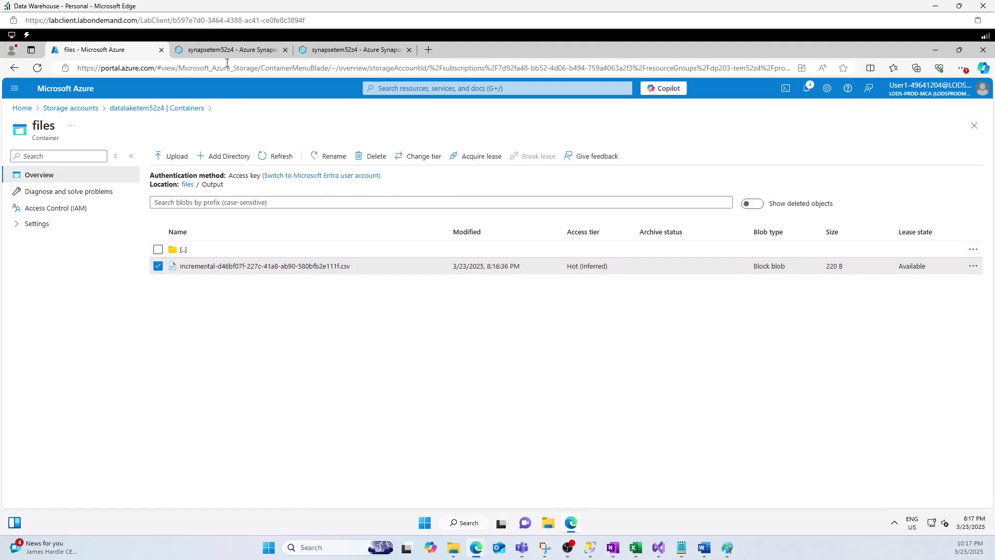
Run the select query on watermarktable again in SQL script 2 to check the watermark value after the pipeline run
{"action": "left_click", "coordinate": [235, 49]}
{"action": "left_click_drag", "start_coordinate": [362, 291], "coordinate": [230, 291]}
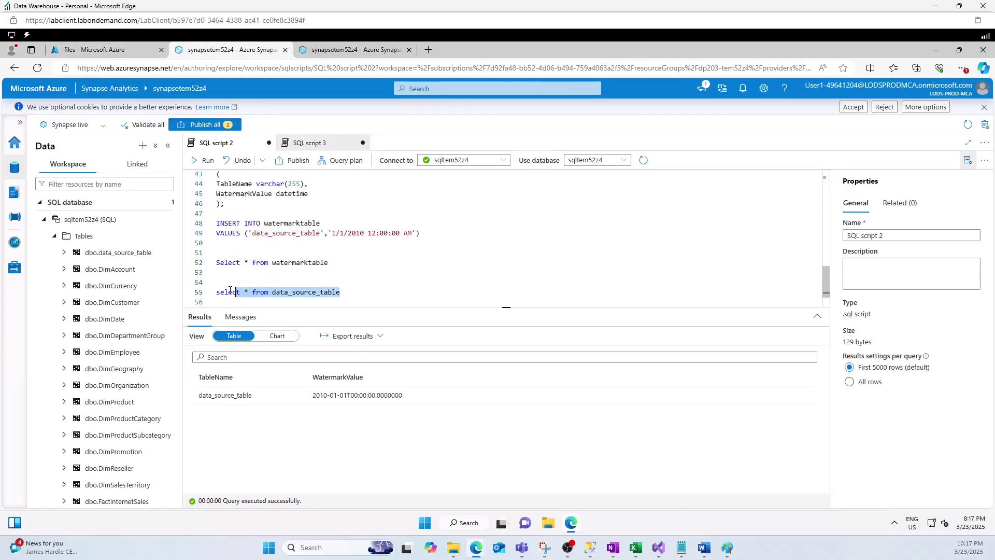
{"action": "left_click_drag", "start_coordinate": [350, 264], "coordinate": [214, 262]}
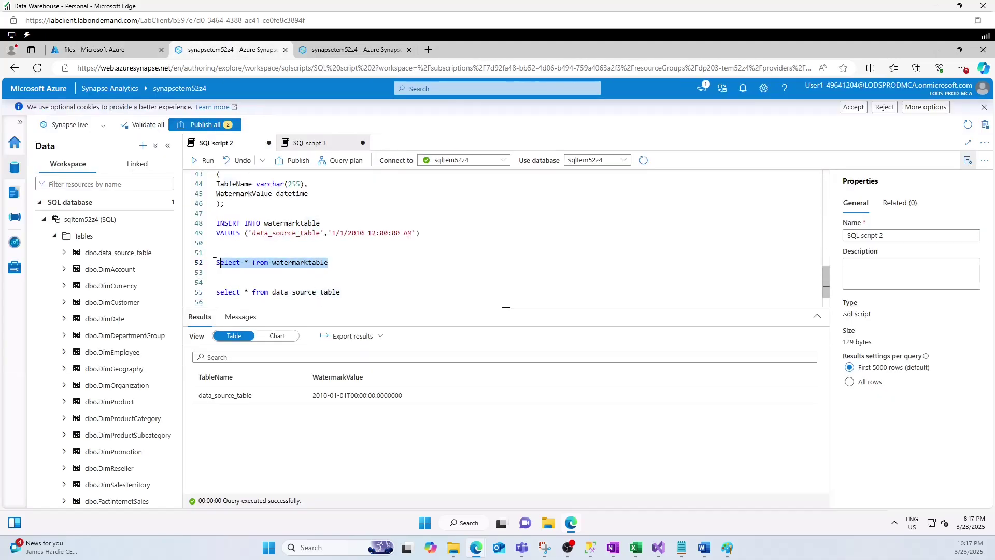
{"action": "left_click", "coordinate": [203, 160]}
{"action": "left_click", "coordinate": [204, 162]}
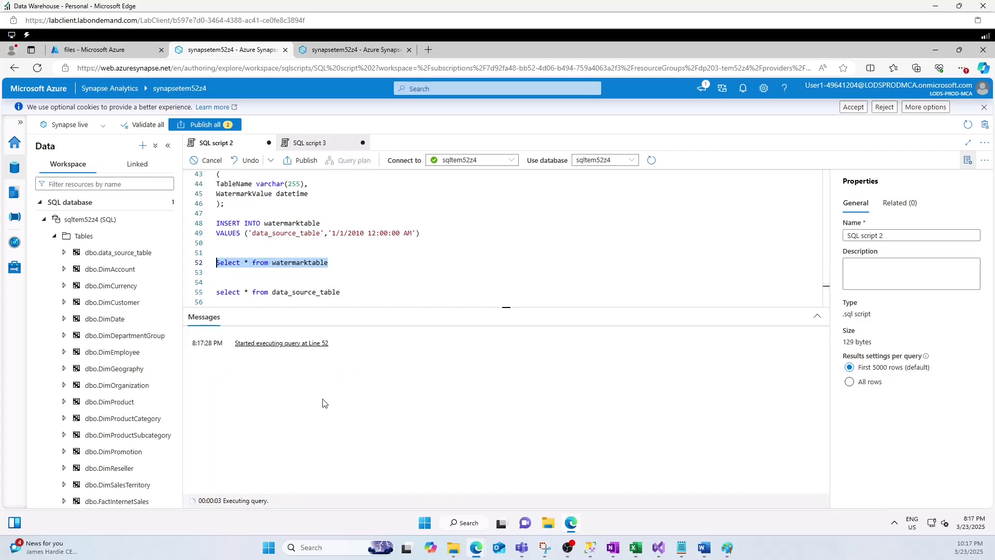
Add two INSERT statements for data_source_table above the watermarktable query: (6, 'newdata', '9/6/2017 2:23:00 AM') and (7, 'newdata', '9/7/2017 9:01:00 AM')
{"action": "mouse_move", "coordinate": [323, 398]}
{"action": "left_mouse_down"}
{"action": "mouse_move", "coordinate": [347, 397]}
{"action": "mouse_move", "coordinate": [313, 398]}
{"action": "left_mouse_up"}
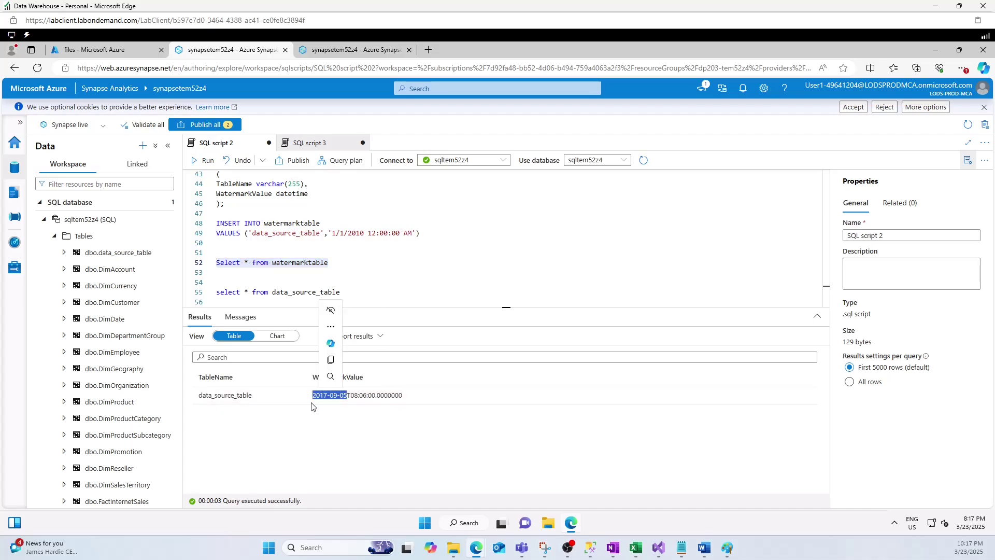
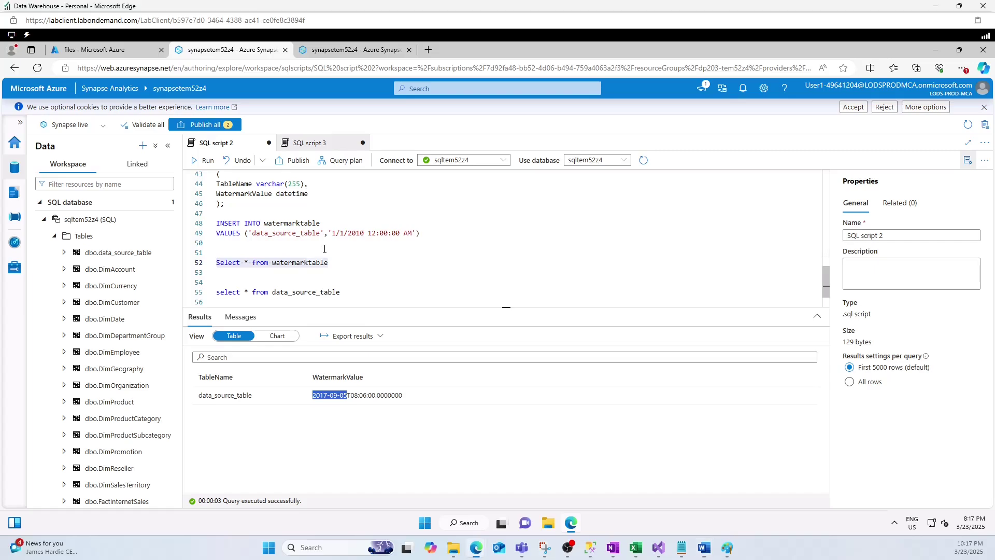
{"action": "left_click", "coordinate": [358, 249]}
{"action": "key", "text": "Return"}
{"action": "key", "text": "Return"}
{"action": "key", "text": "Return"}
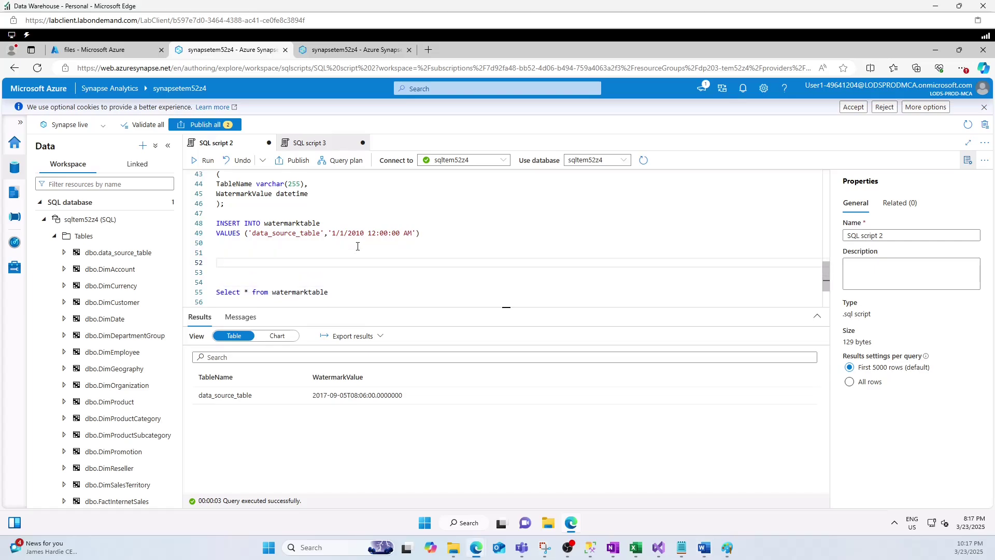
{"action": "type", "text": "INSERT INTO data_source_table VALUES (6, 'newdata','9/6/2017 2:23:00 AM')  INSERT INTO data_source_table VALUES (7, 'newdata','9/7/2017 9:01:00 AM')"}
{"action": "left_click_drag", "start_coordinate": [406, 282], "coordinate": [216, 242]}
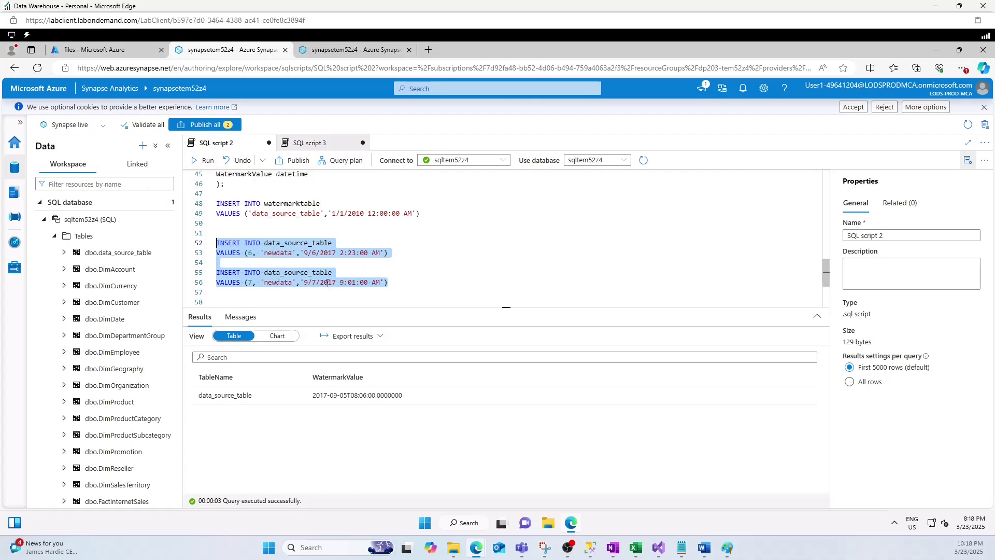
Change the year to 2024 in both new INSERT statements and run only these two statements
{"action": "left_click", "coordinate": [337, 253]}
{"action": "key", "text": "BackSpace"}
{"action": "key", "text": "BackSpace"}
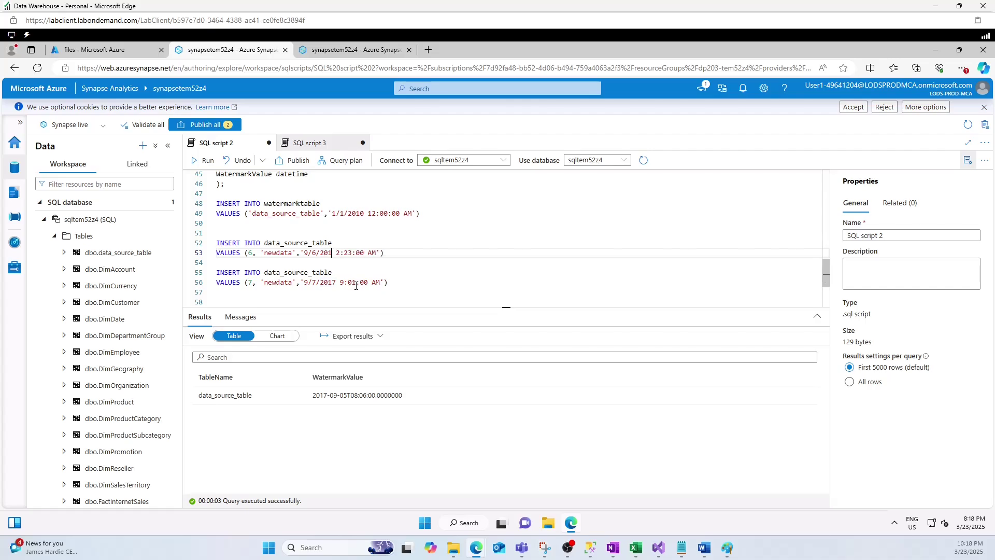
{"action": "type", "text": "24"}
{"action": "key", "text": "Down"}
{"action": "key", "text": "Down"}
{"action": "key", "text": "Down"}
{"action": "key", "text": "BackSpace"}
{"action": "key", "text": "BackSpace"}
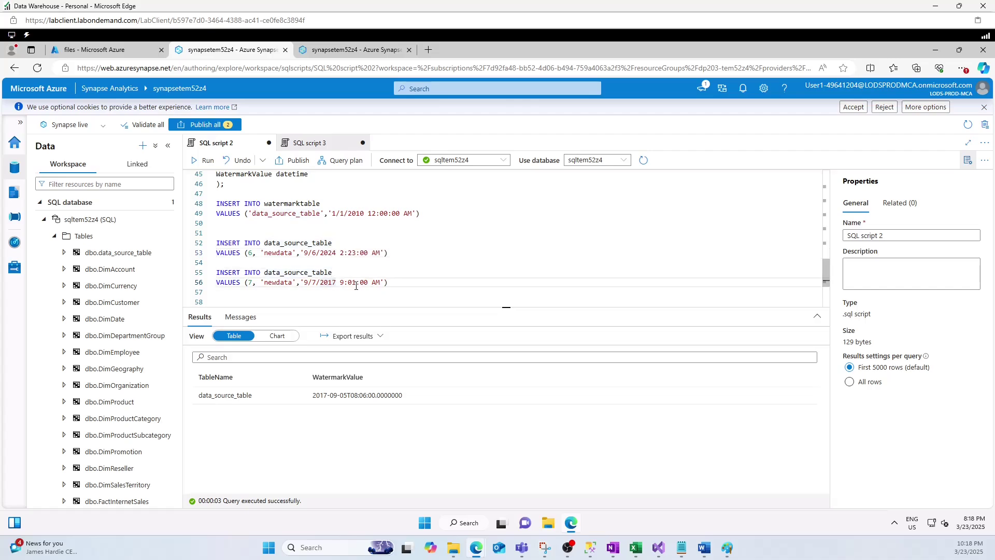
{"action": "type", "text": "24"}
{"action": "left_click_drag", "start_coordinate": [389, 282], "coordinate": [215, 243]}
{"action": "left_click", "coordinate": [206, 160]}
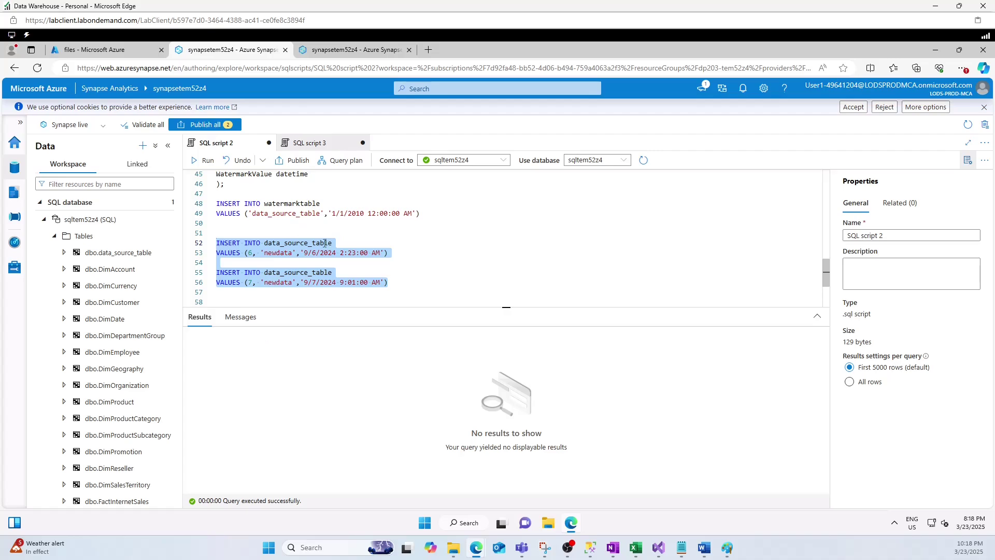
Run the select query on data_source_table and look through its rows for the newly inserted records
{"action": "scroll", "coordinate": [391, 266], "scroll_direction": "down", "scroll_amount": 3}
{"action": "left_click_drag", "start_coordinate": [341, 253], "coordinate": [216, 253]}
{"action": "left_click", "coordinate": [202, 160]}
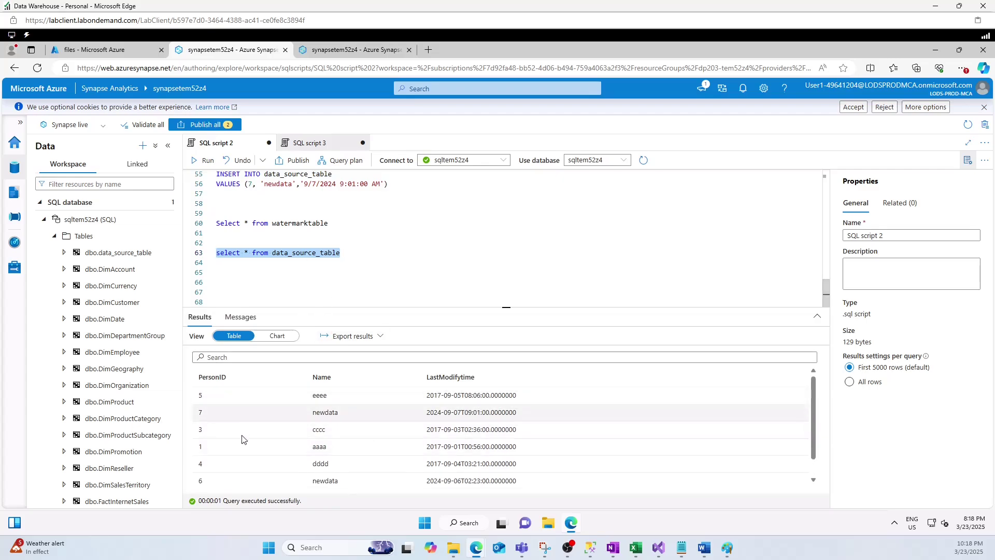
{"action": "left_click", "coordinate": [812, 411]}
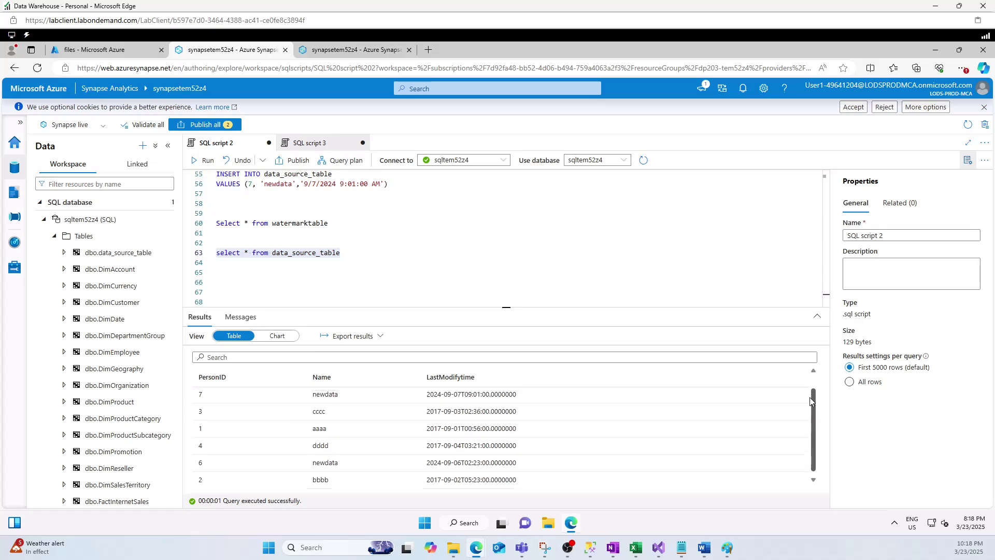
{"action": "left_click", "coordinate": [354, 253]}
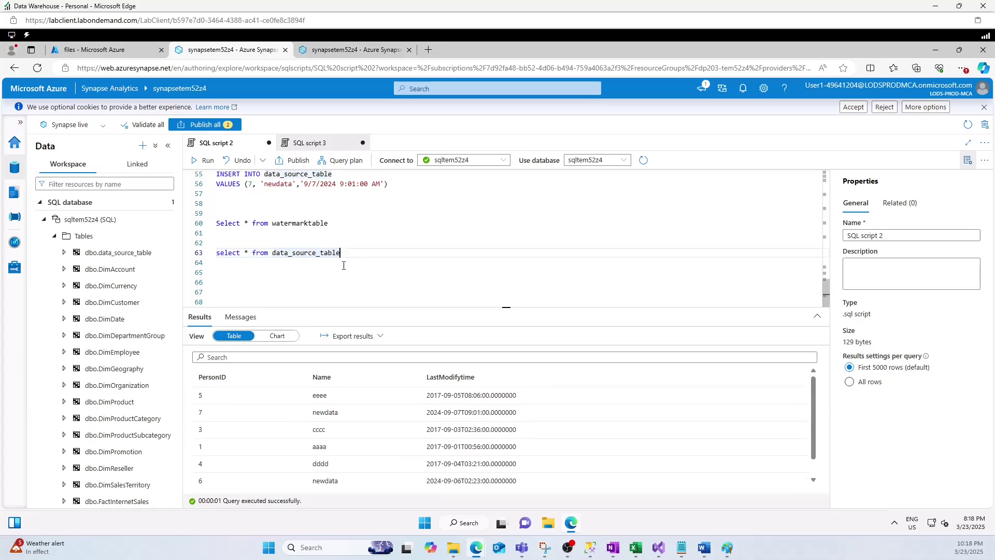
{"action": "scroll", "coordinate": [346, 234], "scroll_direction": "up", "scroll_amount": 1}
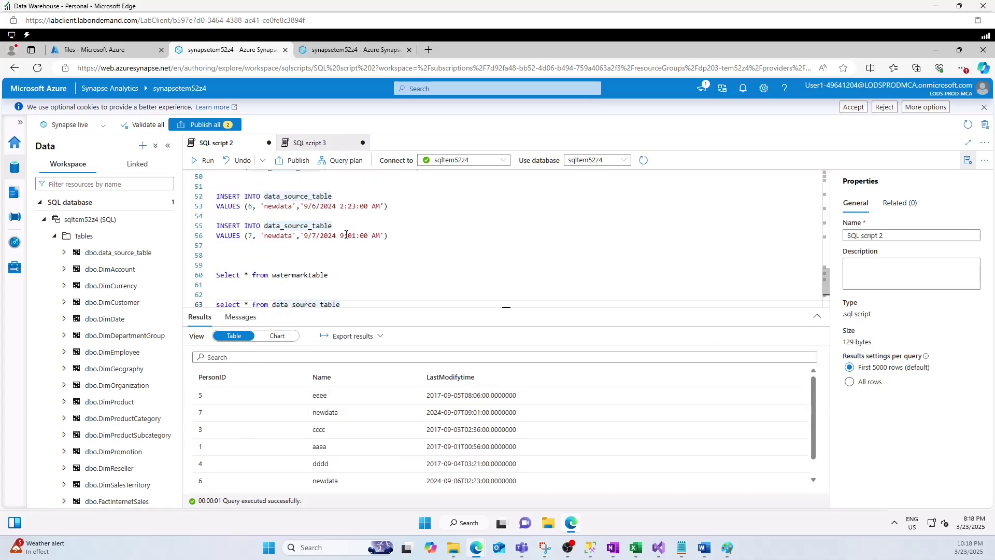
{"action": "left_click", "coordinate": [359, 275]}
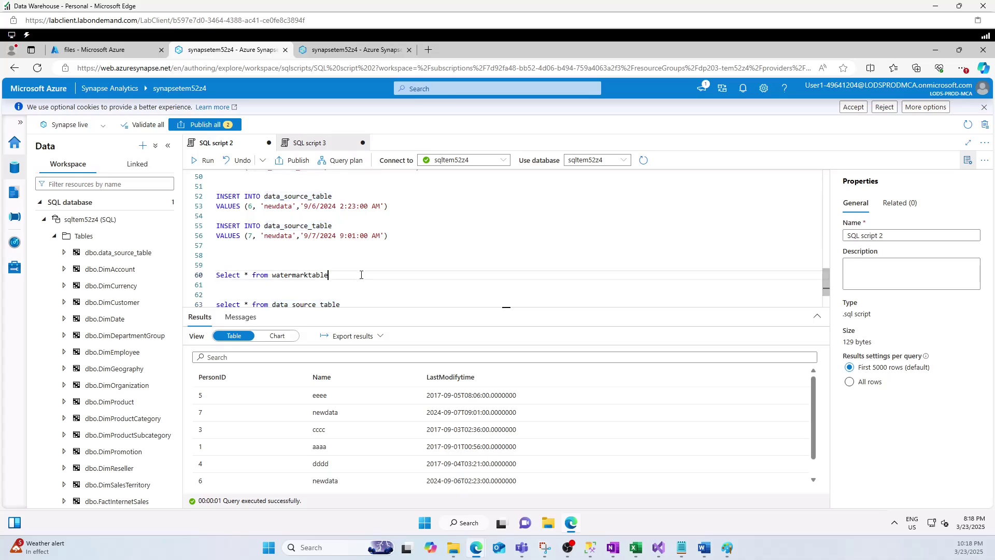
Trigger an on-demand run of the published IncrementalCopyPipeline and confirm it
{"action": "left_click", "coordinate": [352, 49]}
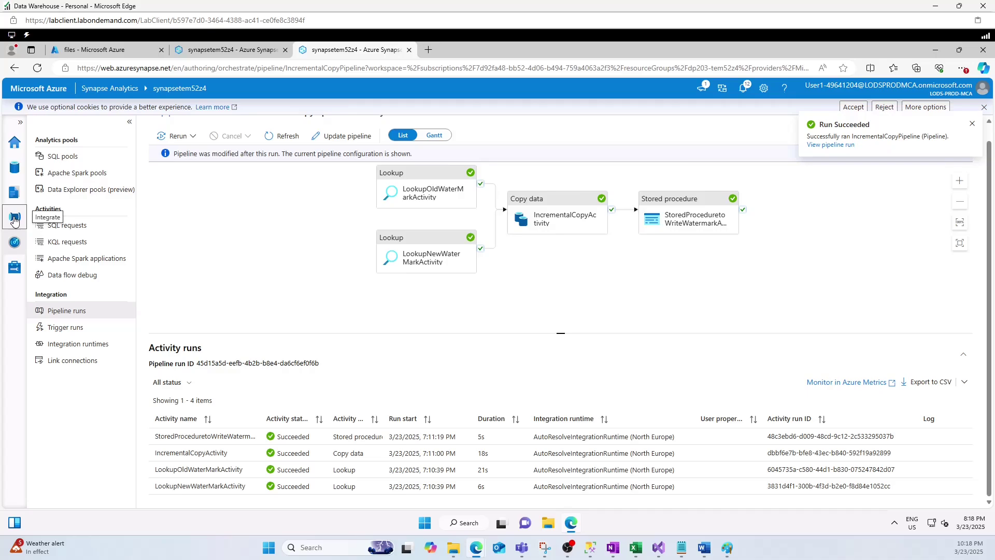
{"action": "left_click", "coordinate": [14, 217]}
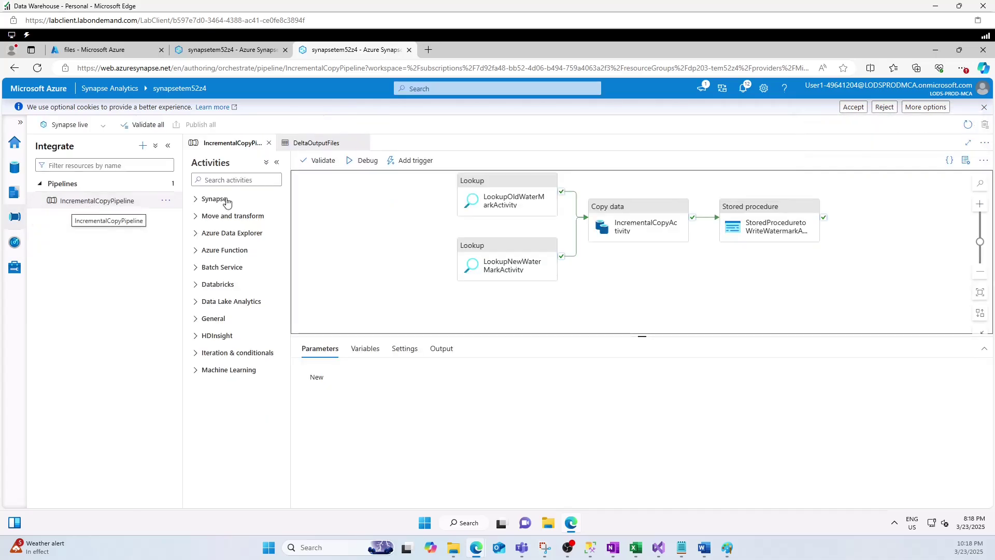
{"action": "left_click", "coordinate": [407, 162]}
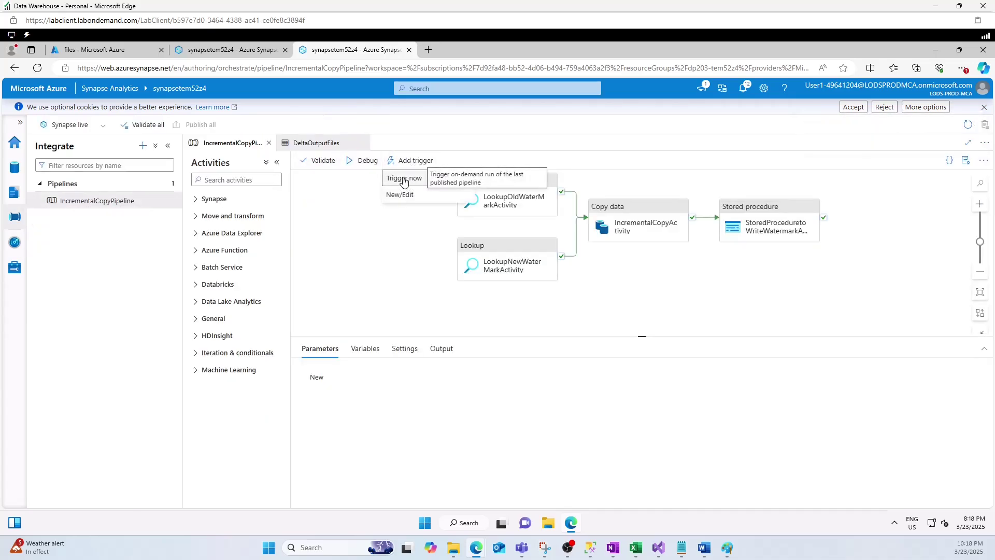
{"action": "left_click", "coordinate": [404, 179]}
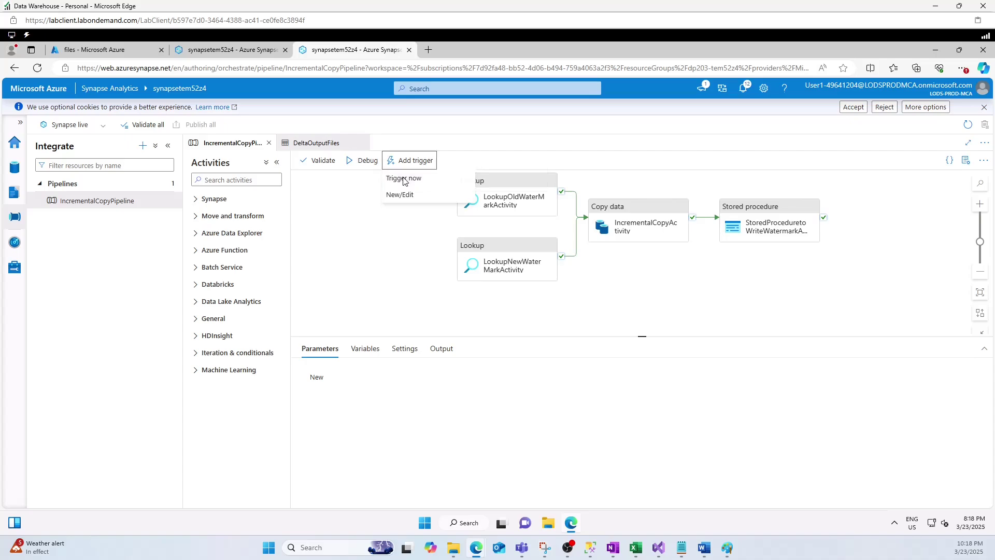
{"action": "left_click", "coordinate": [698, 494]}
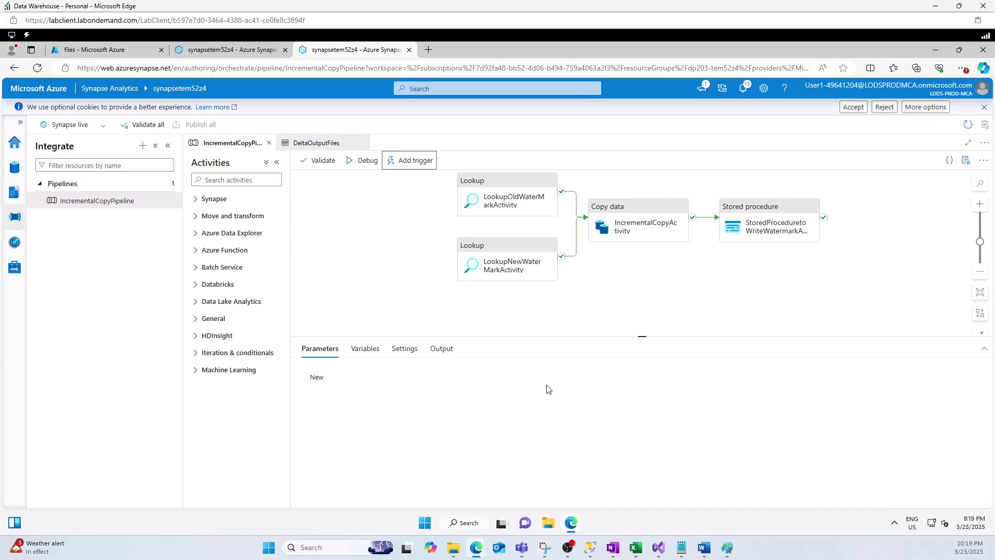
Examine the activity runs of the listed IncrementalCopyPipeline run in monitoring and refresh them
{"action": "left_click", "coordinate": [14, 242]}
{"action": "left_click", "coordinate": [66, 311]}
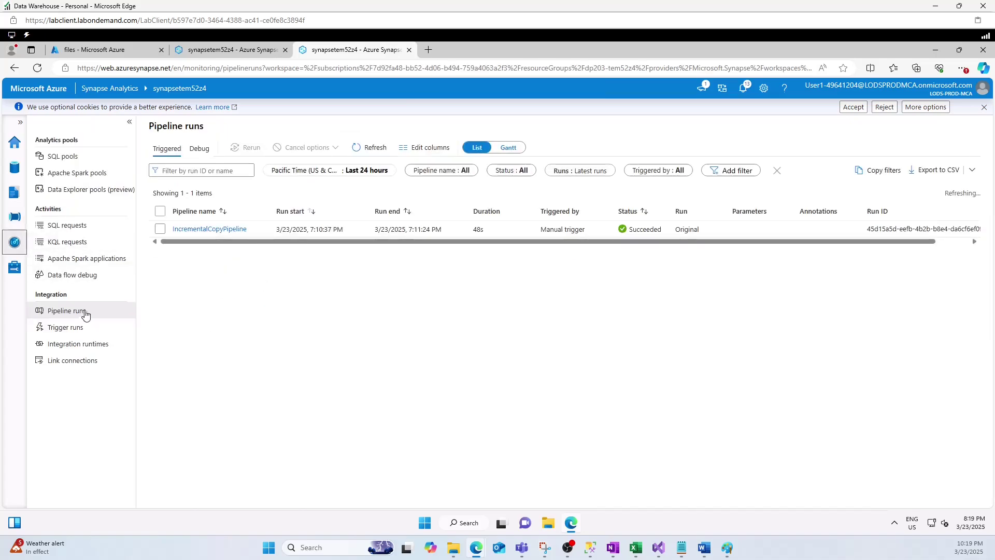
{"action": "left_click", "coordinate": [221, 232]}
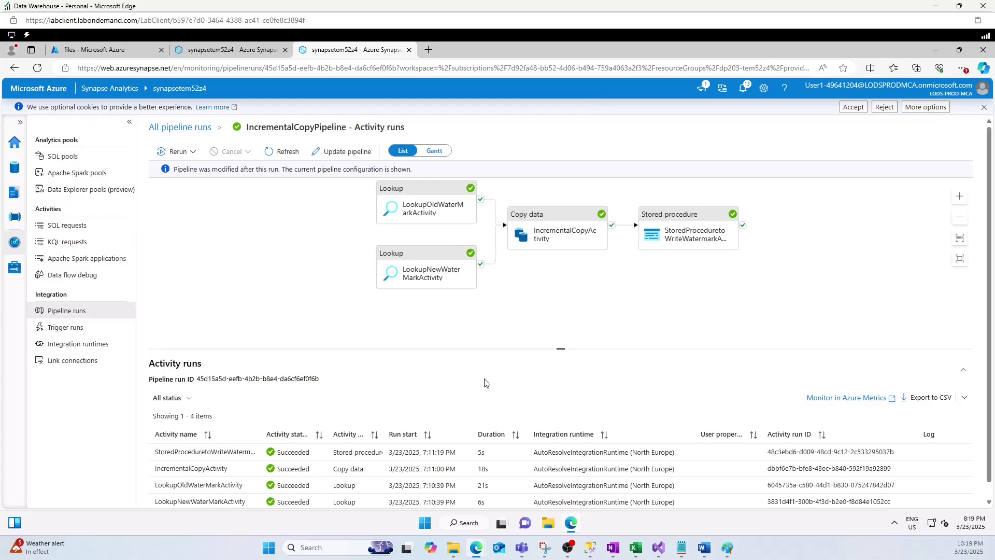
{"action": "scroll", "coordinate": [536, 431], "scroll_direction": "down", "scroll_amount": 1}
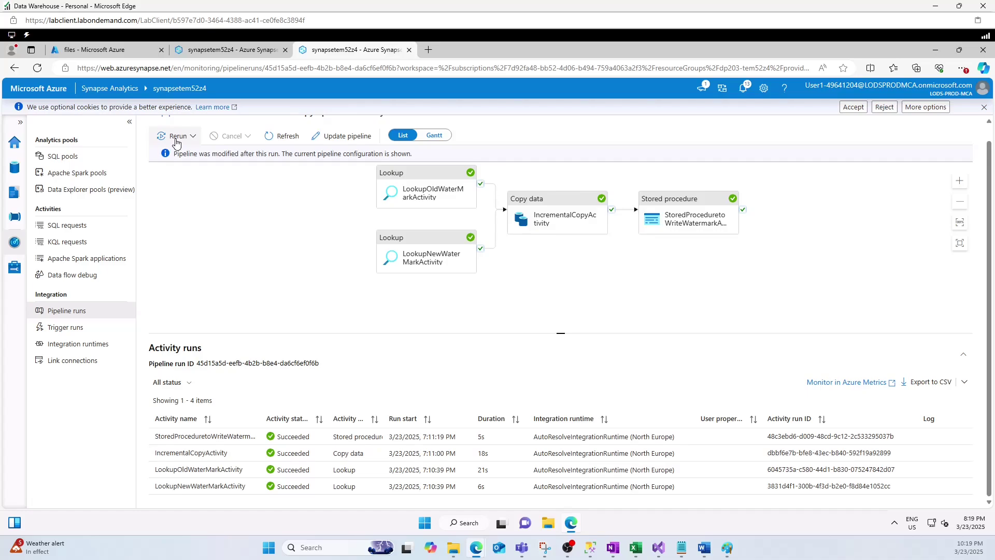
{"action": "left_click", "coordinate": [281, 136]}
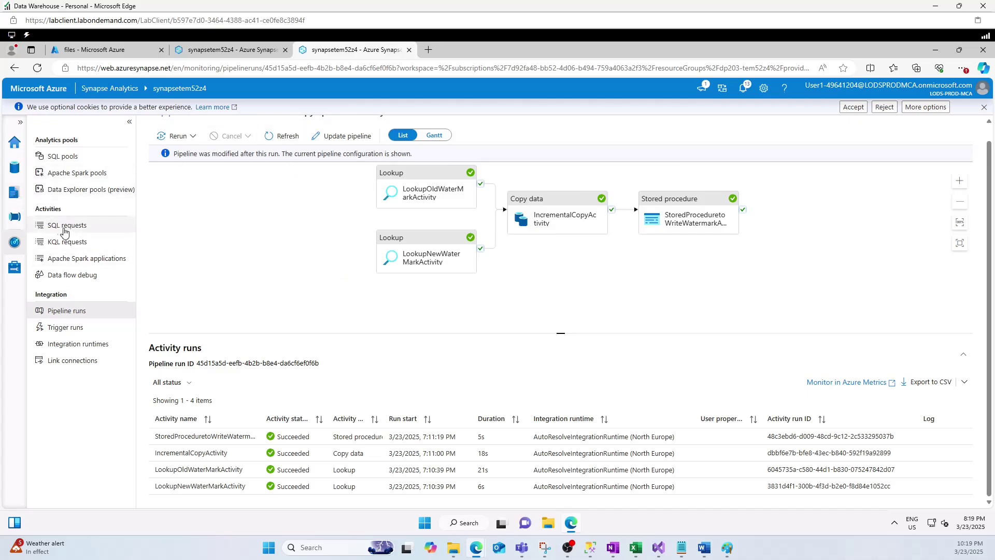
Return to the pipeline runs list in monitoring and refresh it to check the status of the newest run
{"action": "left_click", "coordinate": [15, 217]}
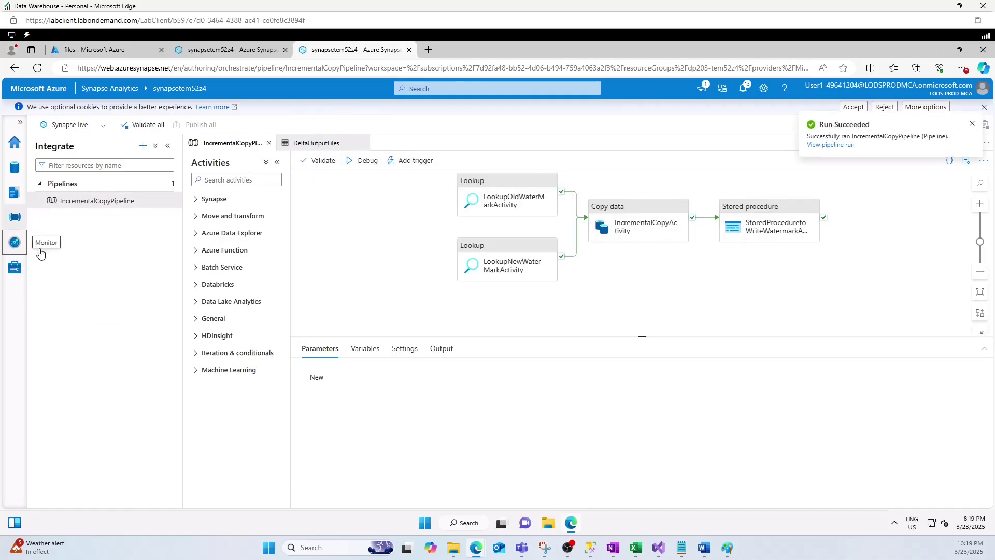
{"action": "left_click", "coordinate": [15, 242]}
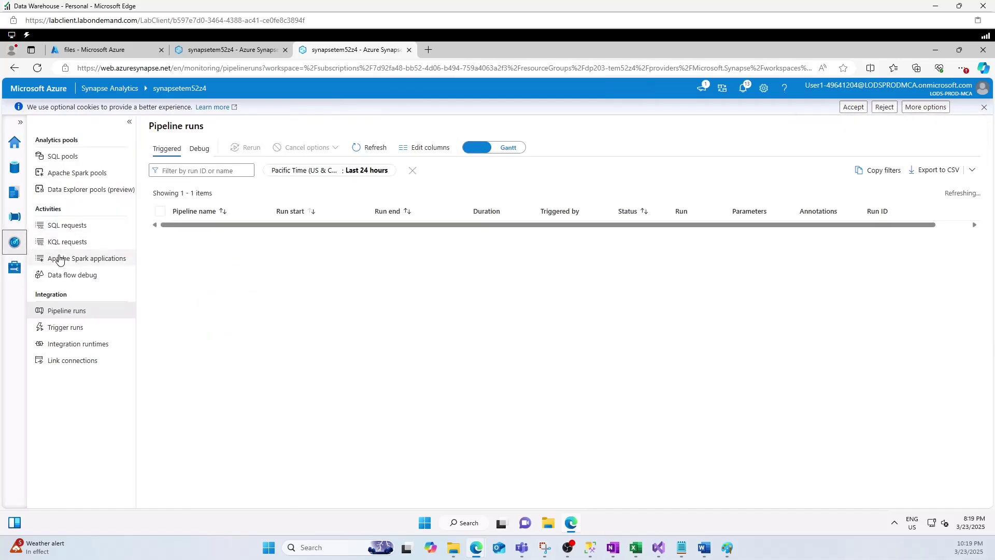
{"action": "left_click", "coordinate": [368, 149]}
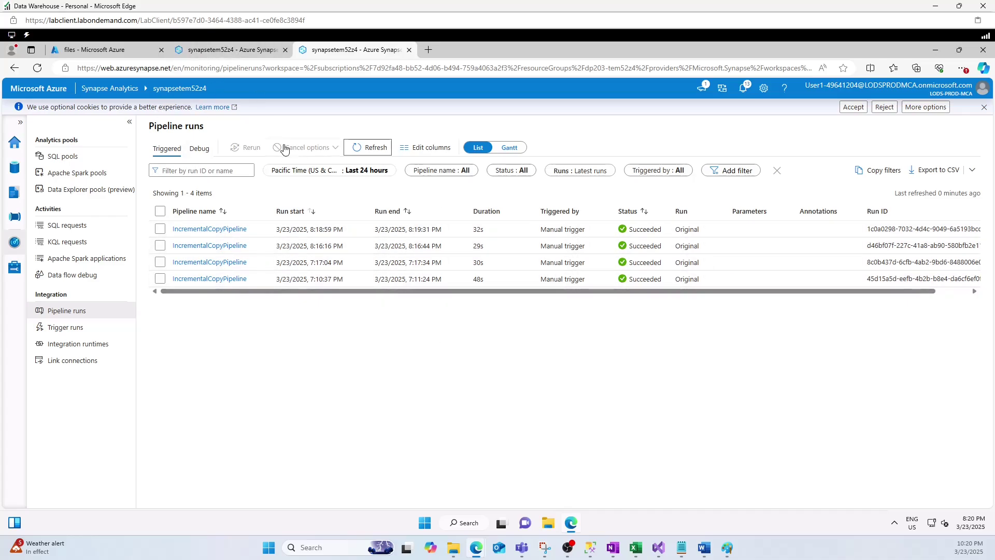
Reload the Output folder of the files container and view the contents of the newest incremental CSV file, closing it when done
{"action": "key", "text": "ctrl+1"}
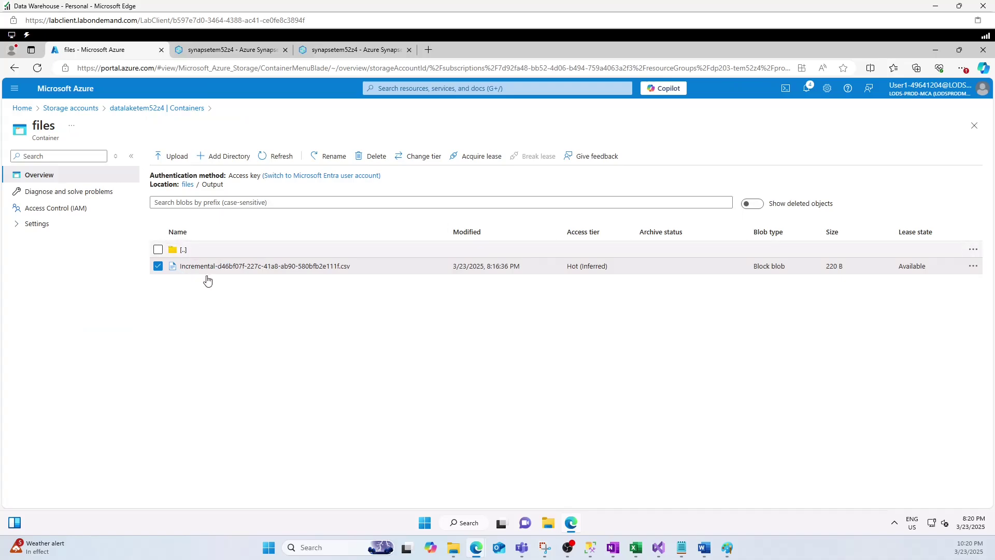
{"action": "left_click", "coordinate": [277, 157]}
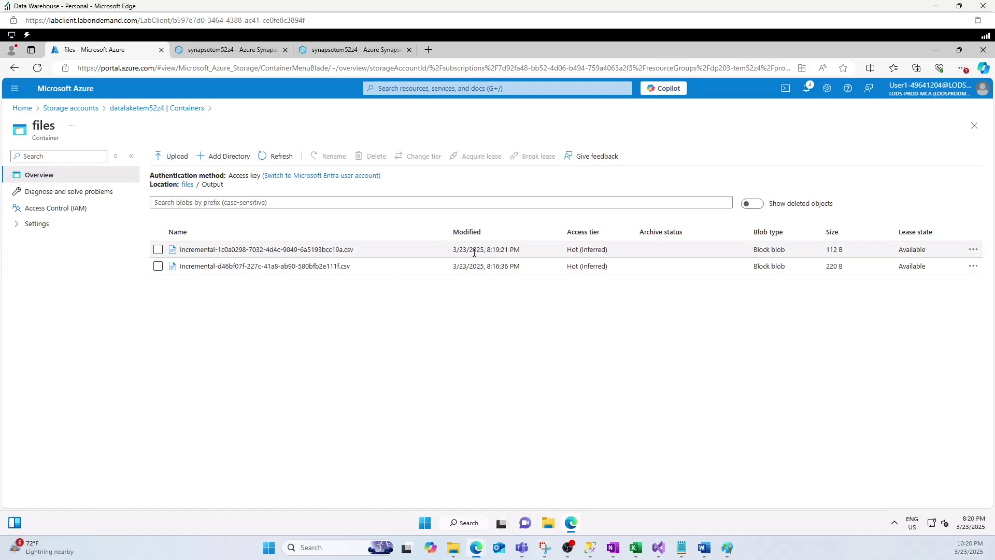
{"action": "left_click", "coordinate": [973, 249]}
{"action": "left_click", "coordinate": [856, 255]}
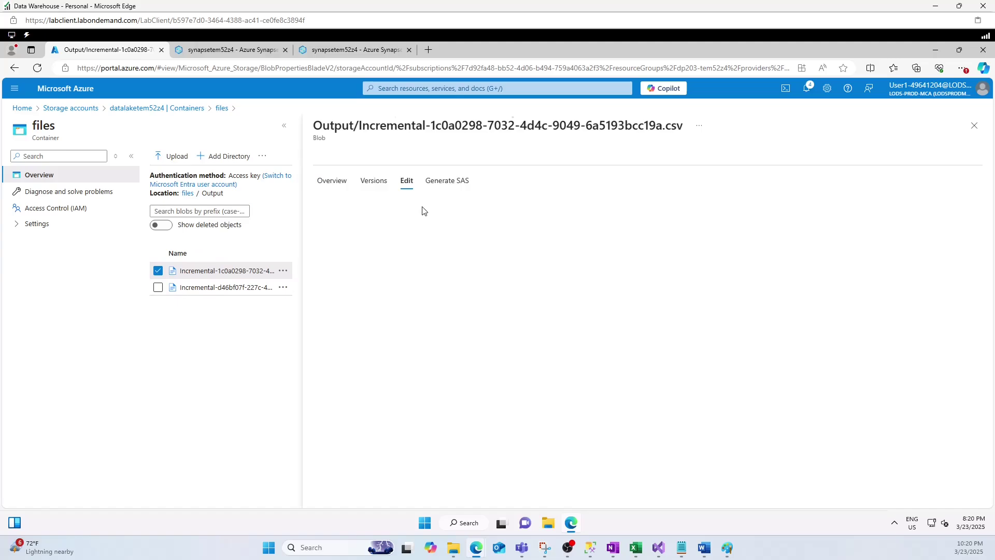
{"action": "left_click_drag", "start_coordinate": [558, 218], "coordinate": [311, 214]}
{"action": "left_click", "coordinate": [424, 266]}
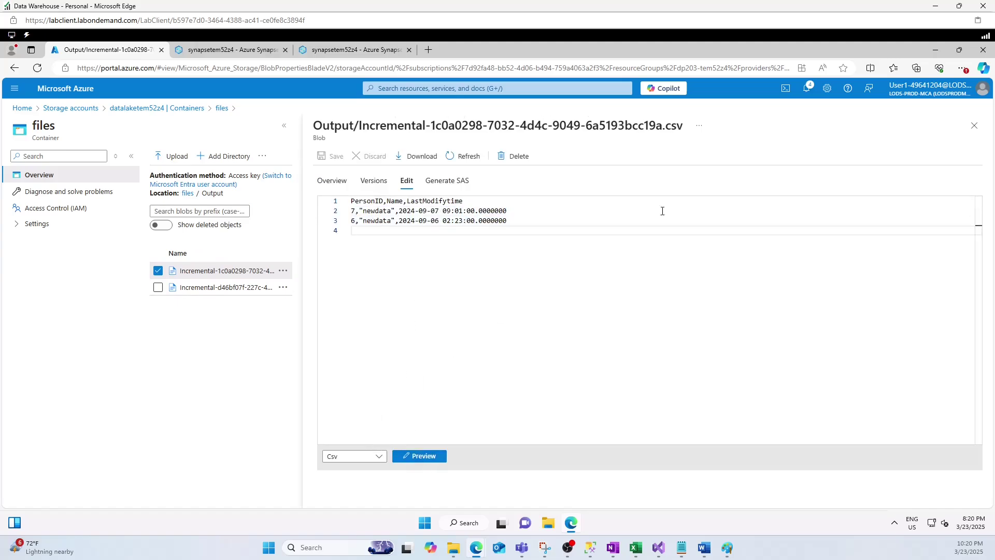
{"action": "left_click", "coordinate": [975, 126]}
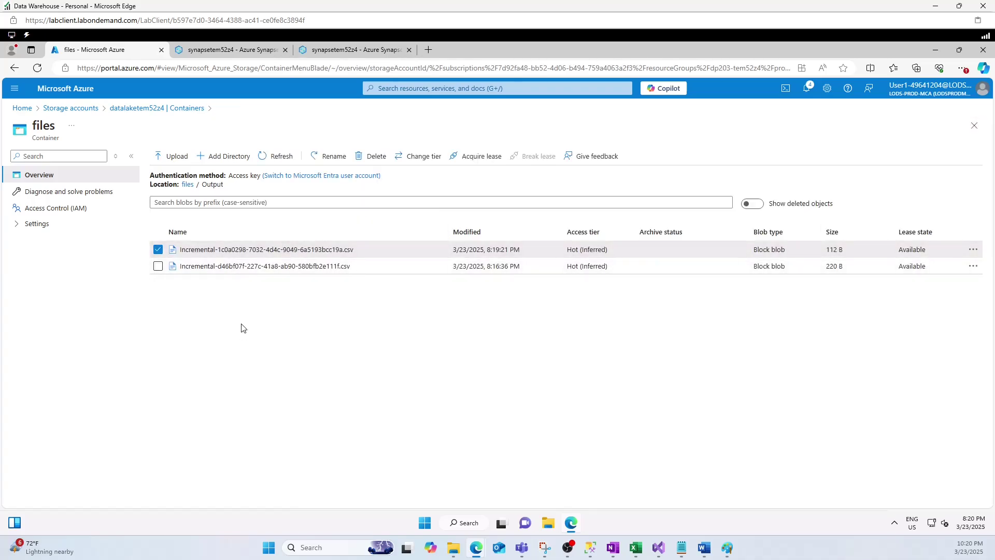
Run the select query on watermarktable in SQL script 2 to check the watermark value after the second load
{"action": "left_click", "coordinate": [252, 51]}
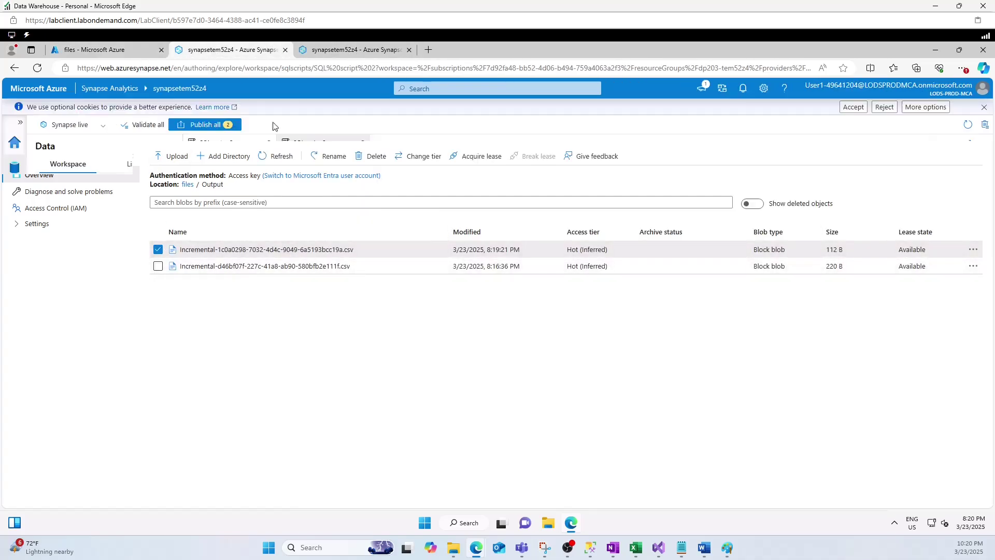
{"action": "left_click_drag", "start_coordinate": [351, 274], "coordinate": [216, 275]}
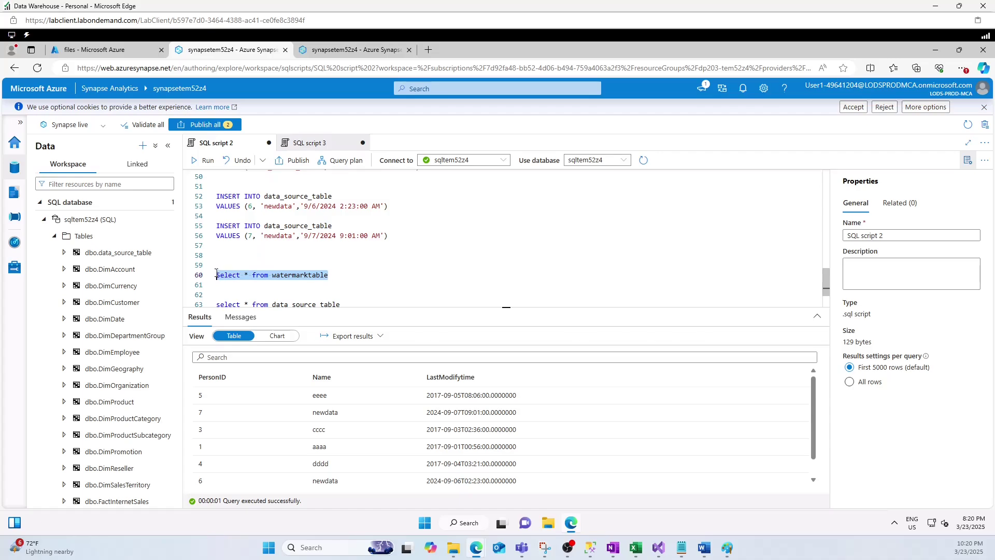
{"action": "left_click", "coordinate": [202, 161]}
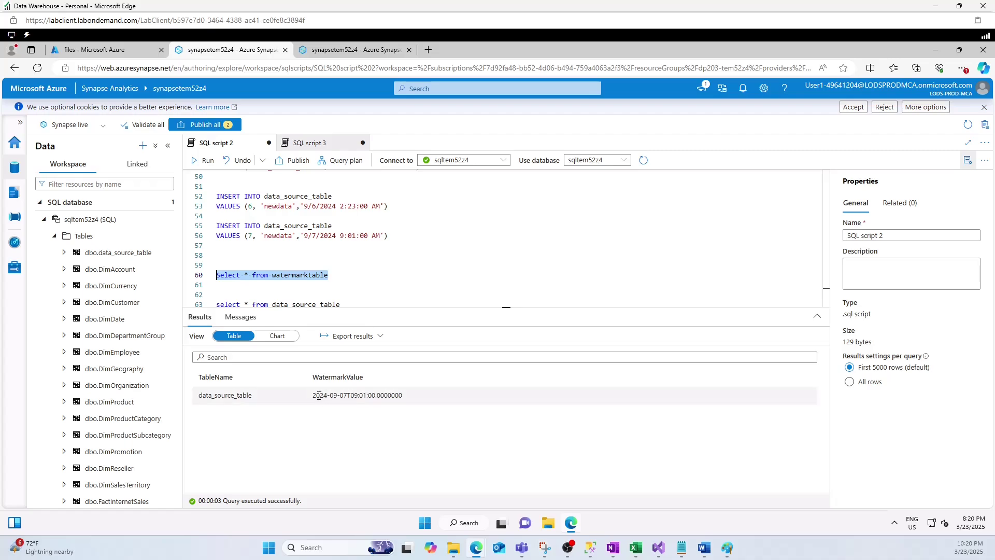
{"action": "right_click", "coordinate": [319, 395]}
{"action": "key", "text": "Escape"}
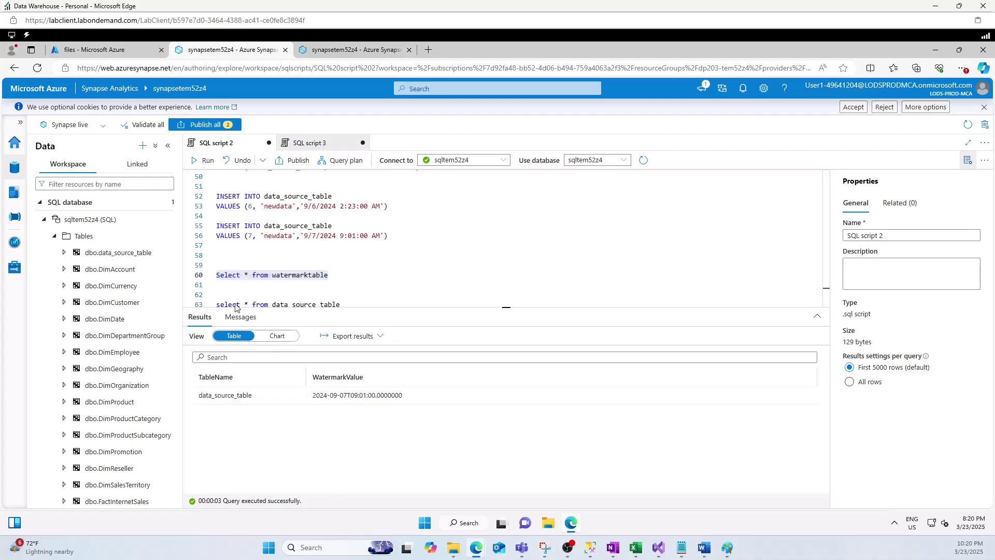
Look over the IncrementalCopyPipeline design again, and switch to Paint to review the list of incremental data loading steps
{"action": "left_click", "coordinate": [356, 49]}
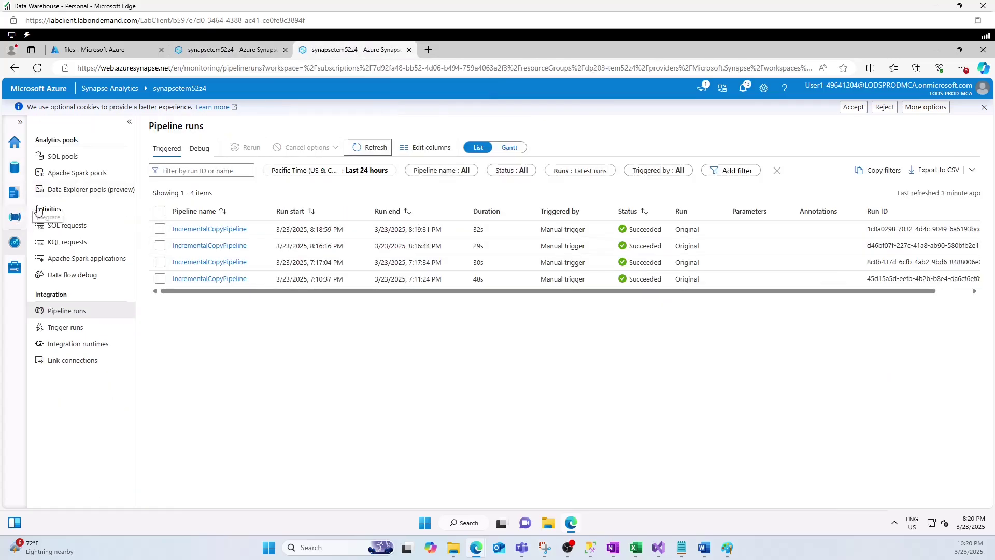
{"action": "left_click", "coordinate": [14, 218]}
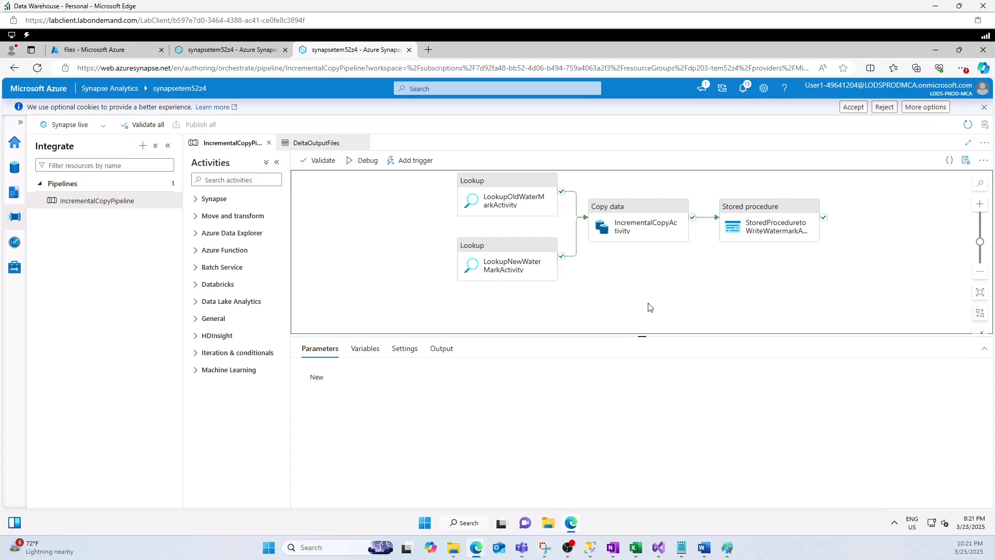
{"action": "left_click", "coordinate": [727, 547]}
{"action": "scroll", "coordinate": [615, 359], "scroll_direction": "up", "scroll_amount": 1}
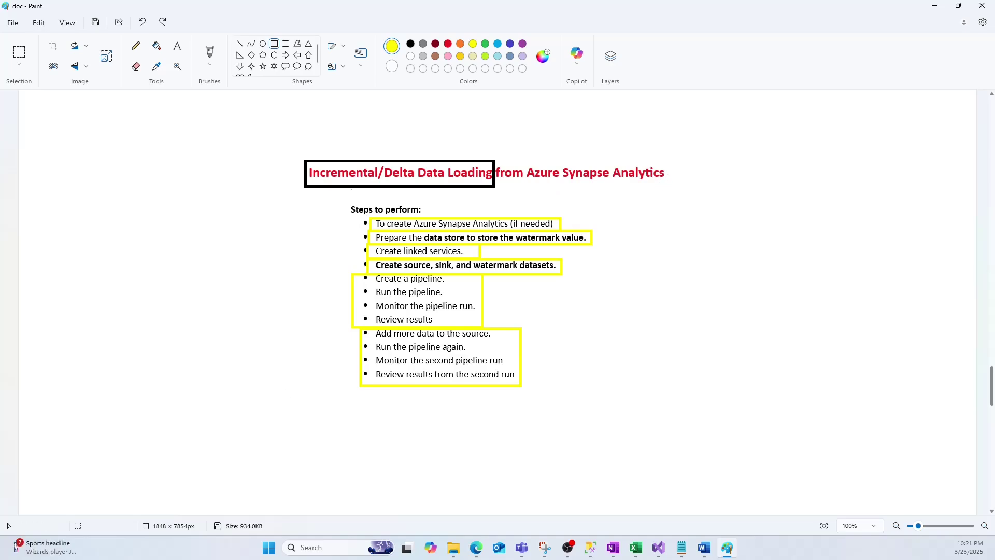
{"action": "mouse_move", "coordinate": [47, 547]}
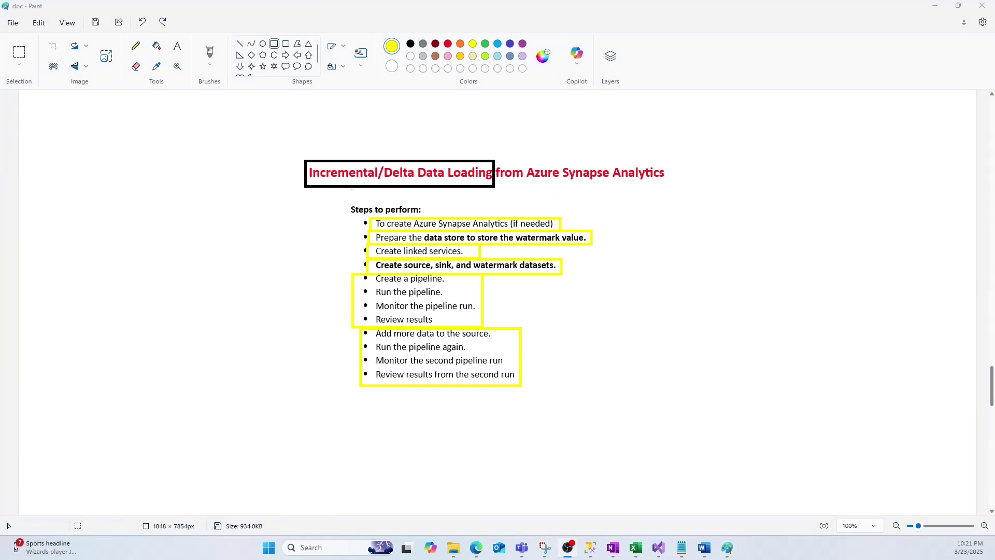